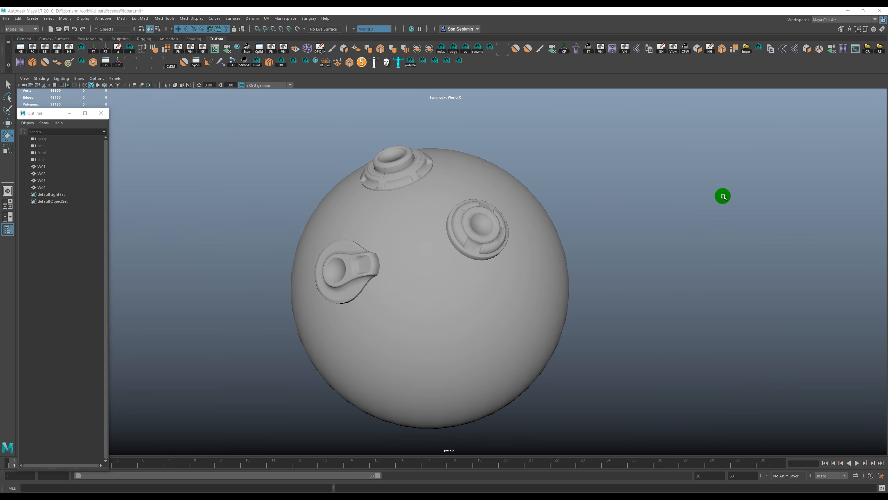
# Examine the sphere and its three attached detail parts in the scene, selecting individual parts to tell them apart
pyautogui.click(611, 160)
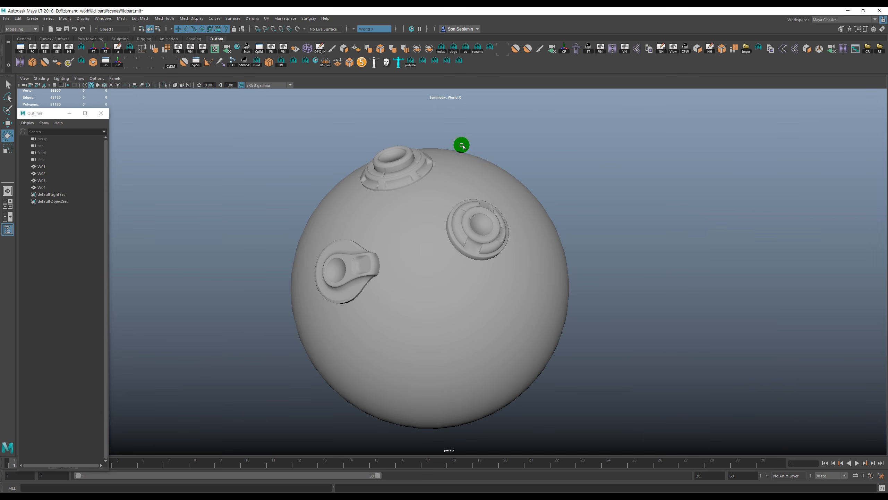
pyautogui.click(404, 165)
pyautogui.click(411, 242)
pyautogui.click(336, 280)
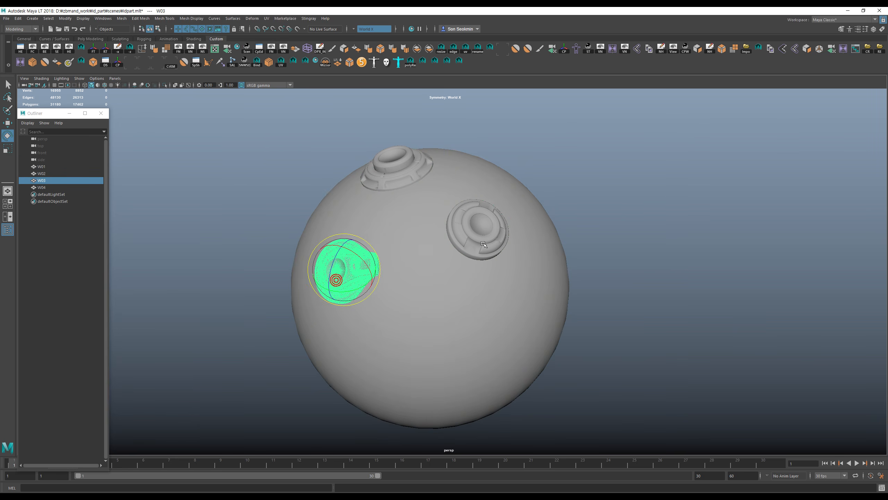
pyautogui.click(484, 244)
pyautogui.click(633, 162)
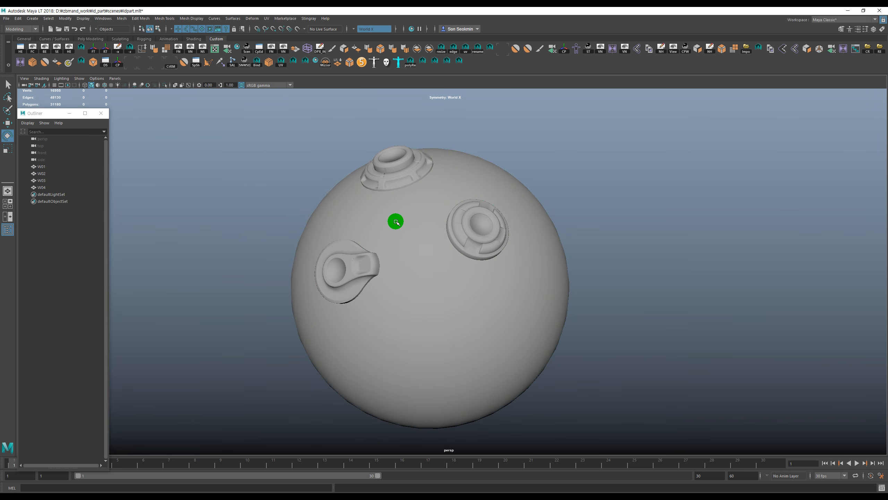
pyautogui.click(396, 221)
pyautogui.click(609, 153)
pyautogui.click(492, 174)
pyautogui.click(728, 192)
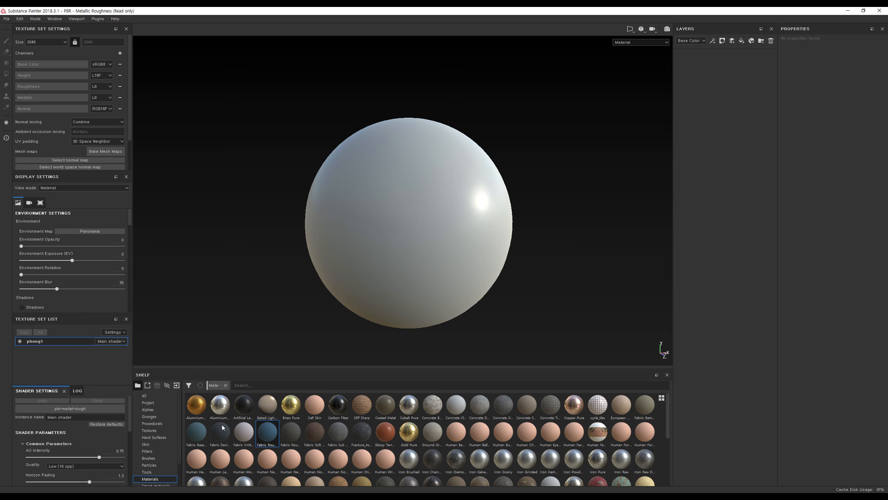
# Switch to Substance Painter and examine the plain sphere from several angles and distances
pyautogui.click(420, 135)
pyautogui.keyDown('alt'); pyautogui.moveTo(331, 108); pyautogui.dragTo(347, 113, button='right'); pyautogui.keyUp('alt')
pyautogui.keyDown('alt'); pyautogui.moveTo(545, 136); pyautogui.dragTo(369, 212); pyautogui.keyUp('alt')
pyautogui.keyDown('alt'); pyautogui.moveTo(369, 212); pyautogui.dragTo(331, 141, button='right'); pyautogui.keyUp('alt')
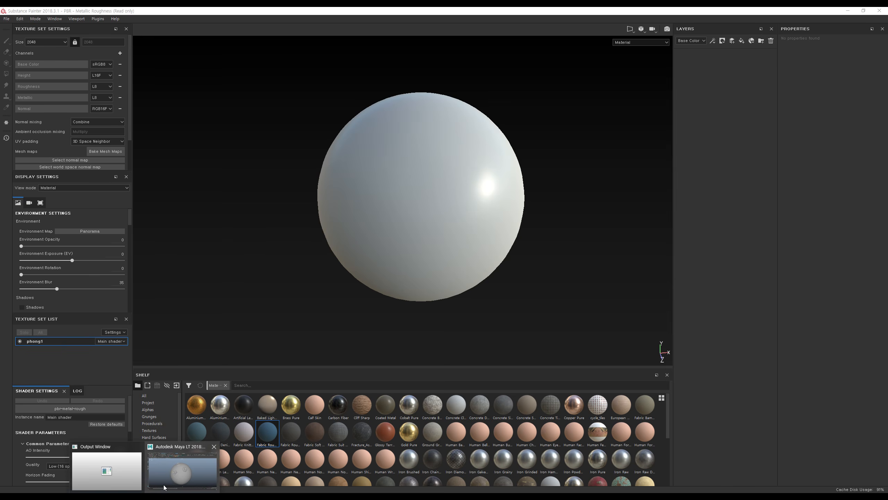
# Switch to Maya and check the detail parts W02, W03 and W04 by selecting them together, leaving nothing selected
pyautogui.click(176, 475)
pyautogui.click(328, 244)
pyautogui.keyDown('shift'); pyautogui.click(374, 159); pyautogui.keyUp('shift')
pyautogui.keyDown('shift'); pyautogui.click(465, 212); pyautogui.keyUp('shift')
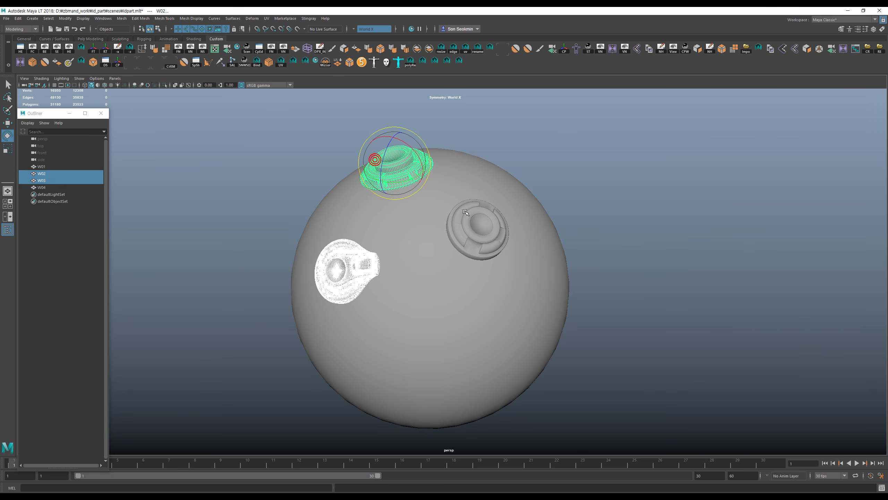
pyautogui.rightClick(630, 208)
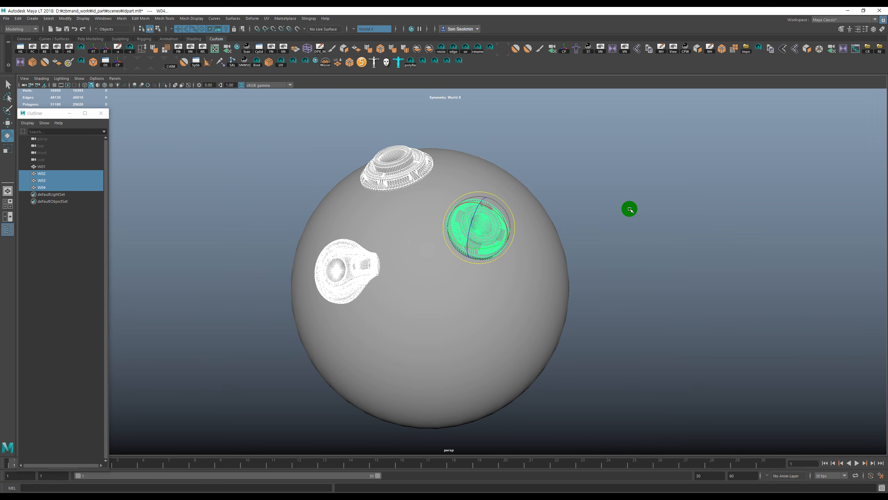
pyautogui.click(630, 209)
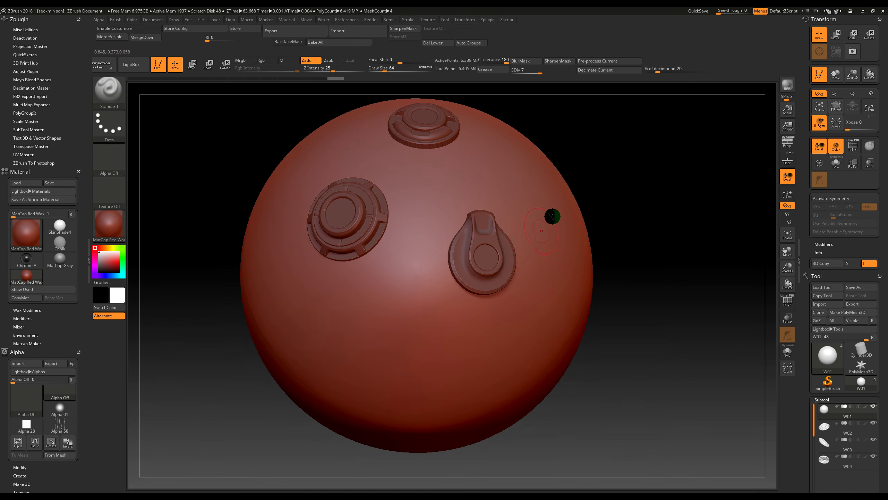
# Examine the detailed sphere in ZBrush, isolating the W01 subtool briefly and showing all subtools again
pyautogui.moveTo(655, 136); pyautogui.dragTo(647, 135)
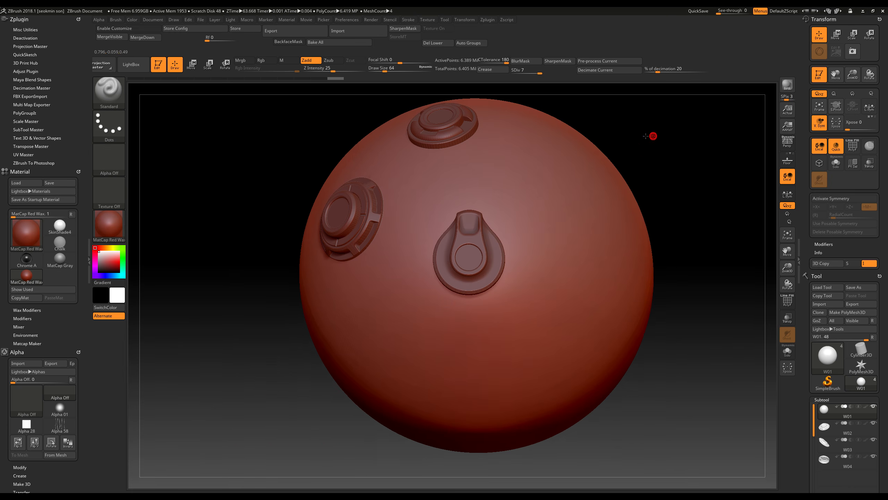
pyautogui.keyDown('alt'); pyautogui.moveTo(661, 133); pyautogui.dragTo(636, 204, button='right'); pyautogui.keyUp('alt')
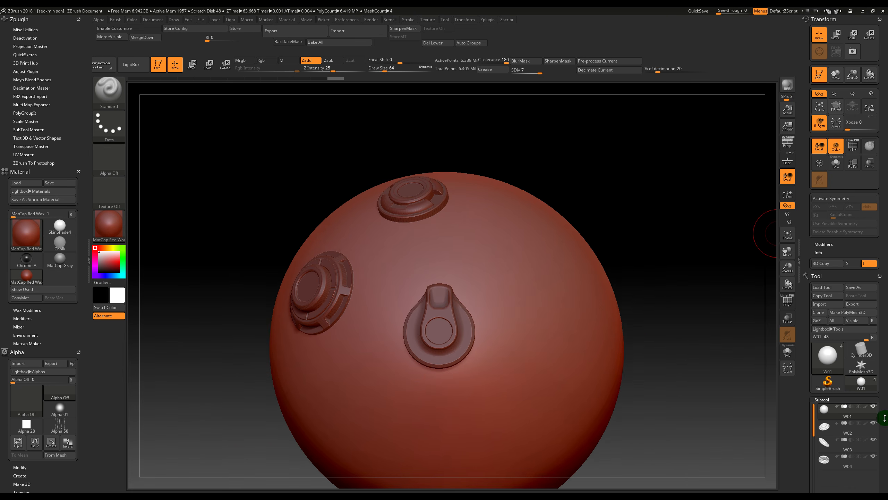
pyautogui.scroll(-6, 840, 152)
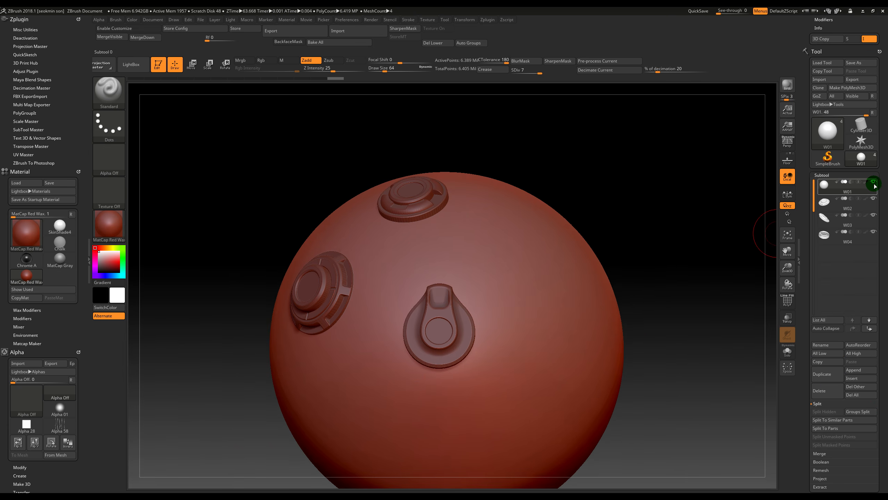
pyautogui.keyDown('shift'); pyautogui.click(874, 182); pyautogui.keyUp('shift')
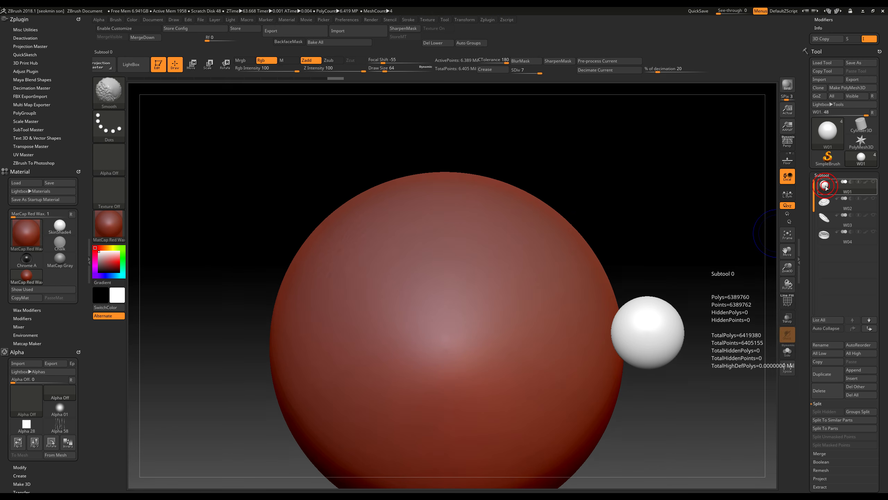
pyautogui.keyDown('shift'); pyautogui.click(874, 182); pyautogui.keyUp('shift')
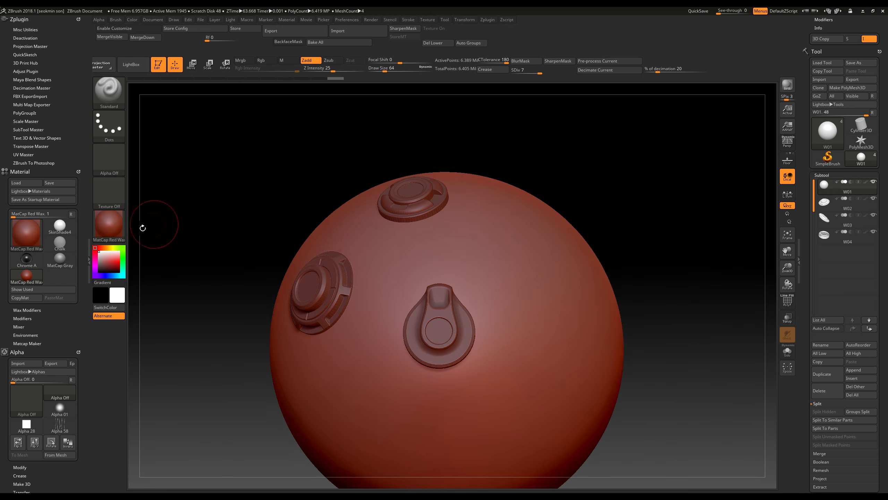
# Change the material to MatCap Pearl Cavity
pyautogui.click(119, 227)
pyautogui.click(151, 292)
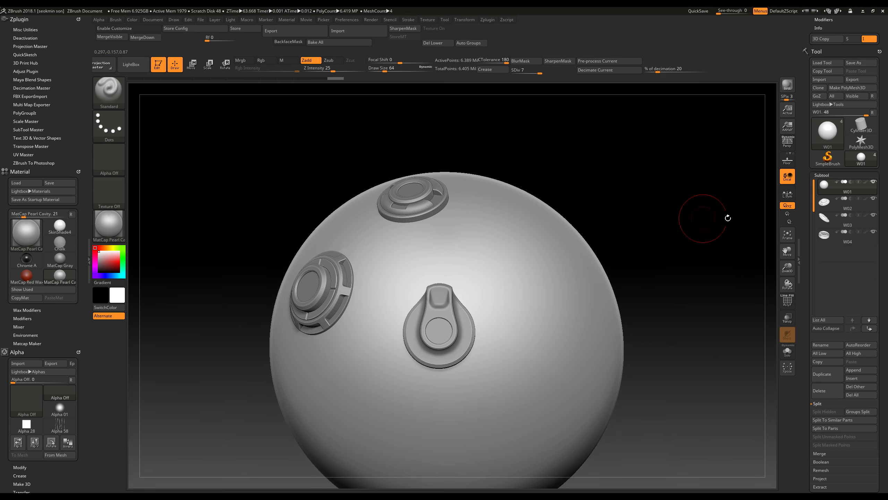
# Check which parts W02 and W03 are by hiding and showing each subtool
pyautogui.click(874, 199)
pyautogui.click(874, 199)
pyautogui.click(874, 215)
pyautogui.click(874, 215)
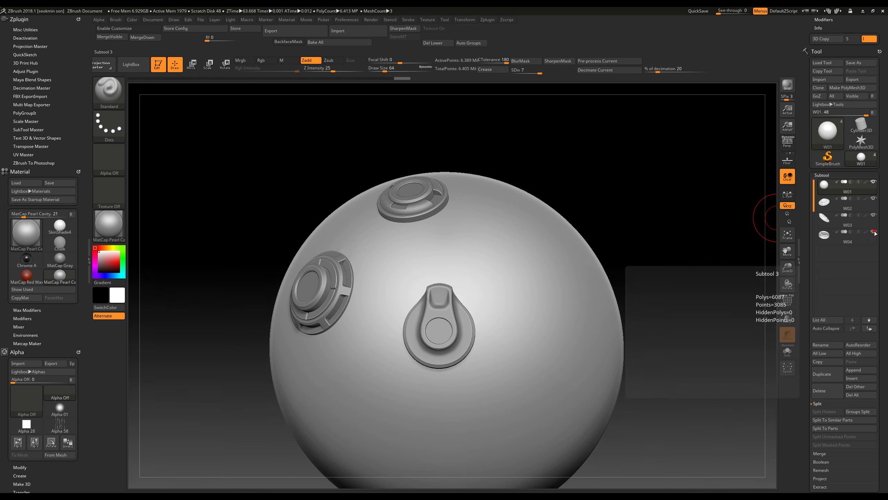
# Decimate the W01 sphere with the decimation percentage set to 10
pyautogui.moveTo(599, 175); pyautogui.dragTo(655, 176)
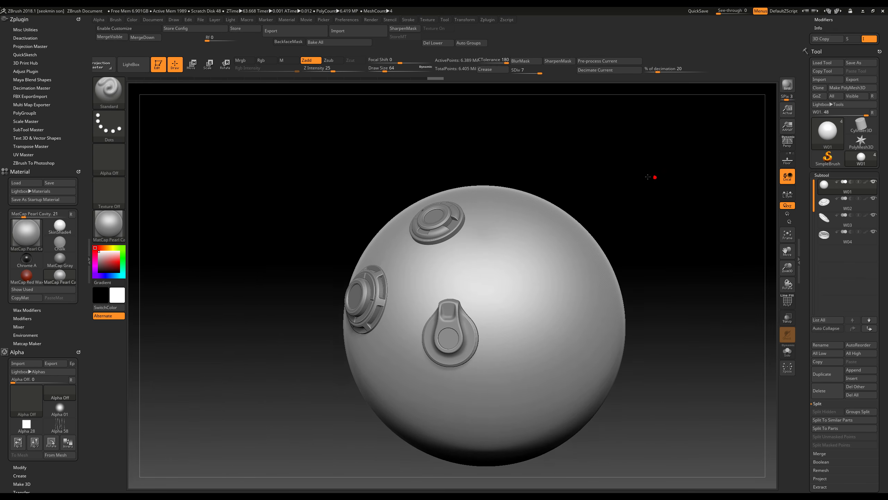
pyautogui.click(607, 70)
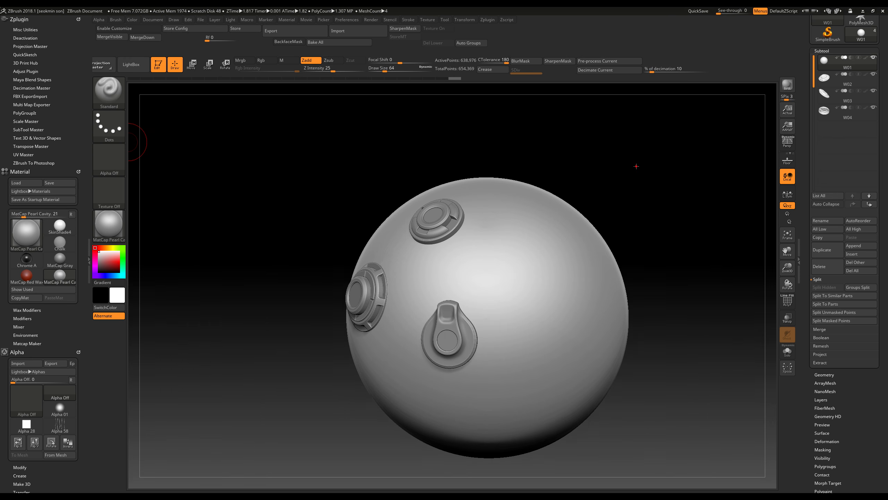
pyautogui.moveTo(636, 166); pyautogui.dragTo(619, 163)
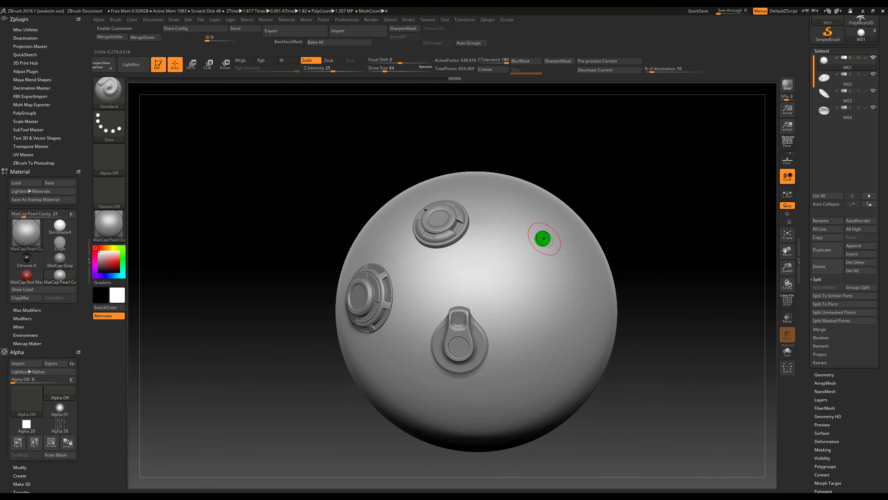
# Check the subtools W01, W02 and W03 in turn, leaving W04 active and all subtools visible
pyautogui.click(822, 63)
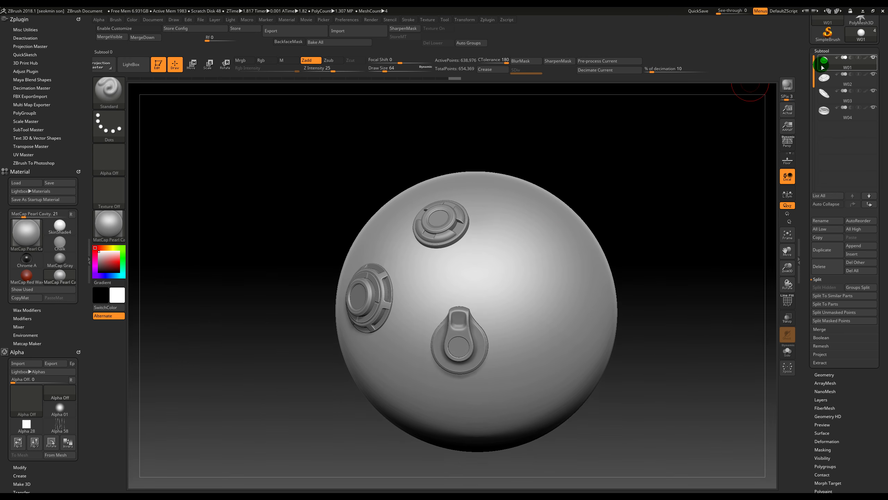
pyautogui.moveTo(823, 67)
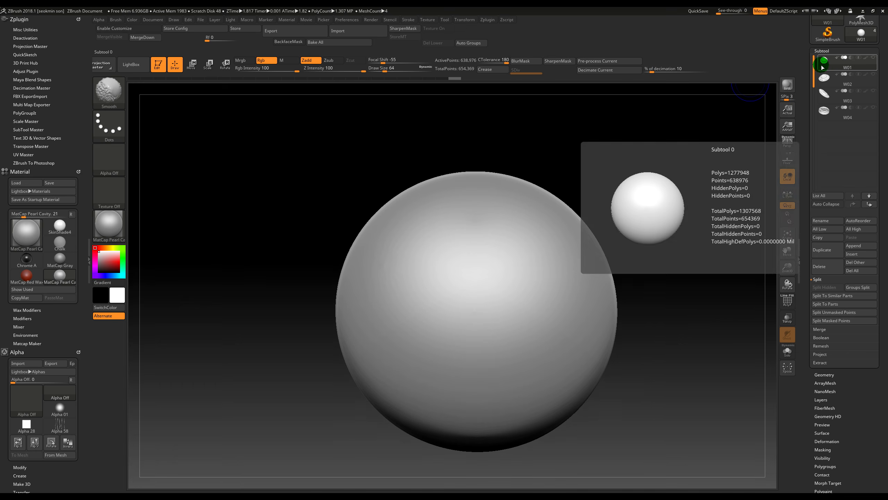
pyautogui.click(825, 81)
pyautogui.click(826, 83)
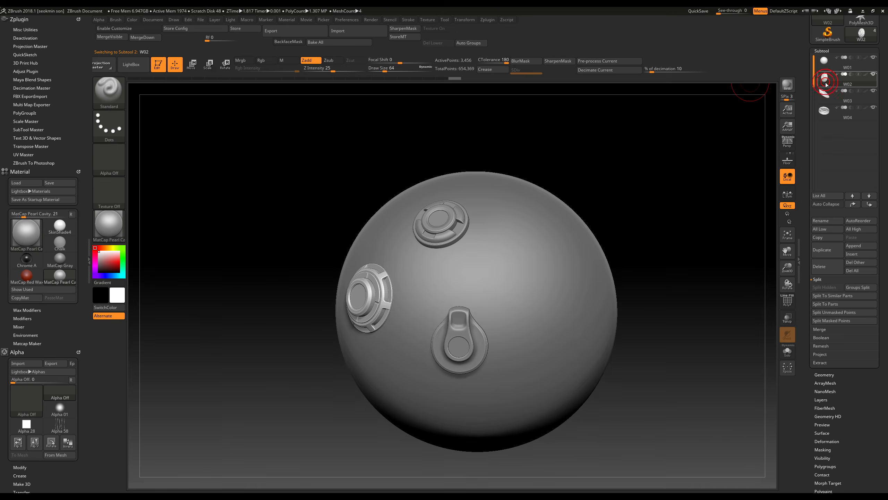
pyautogui.click(827, 84)
pyautogui.click(827, 103)
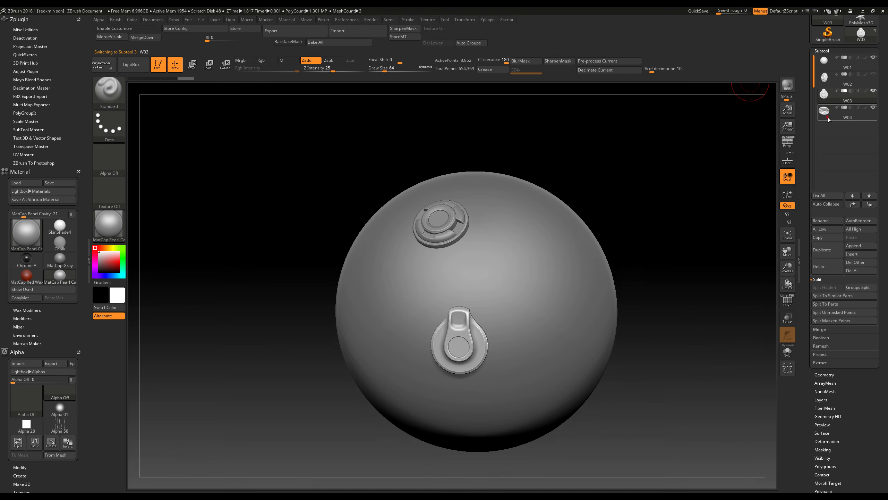
pyautogui.click(827, 118)
pyautogui.click(873, 74)
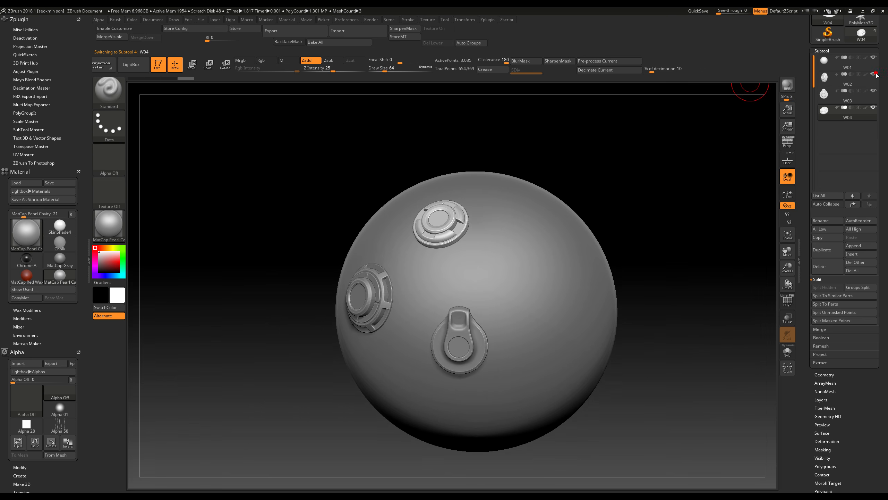
pyautogui.moveTo(626, 157); pyautogui.dragTo(655, 209)
pyautogui.keyDown('alt'); pyautogui.moveTo(660, 218); pyautogui.dragTo(690, 185, button='right'); pyautogui.keyUp('alt')
pyautogui.moveTo(677, 186); pyautogui.dragTo(666, 186)
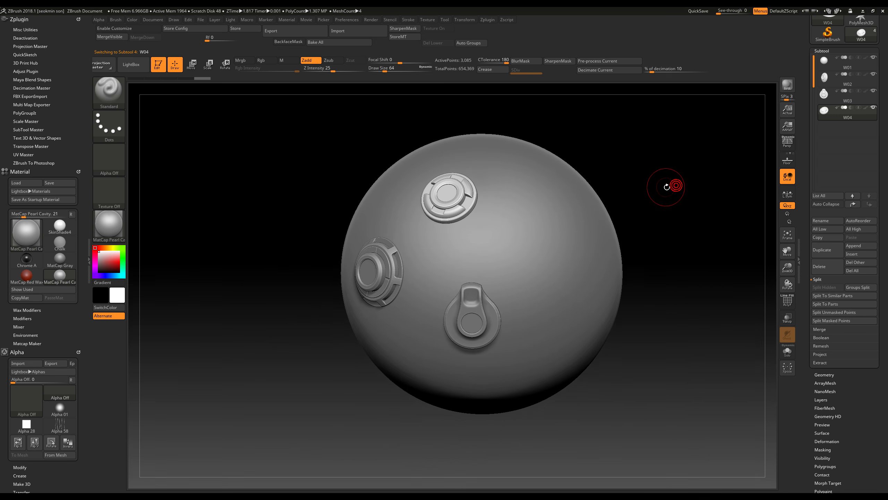
pyautogui.keyDown('alt'); pyautogui.moveTo(662, 159); pyautogui.dragTo(665, 192, button='right'); pyautogui.keyUp('alt')
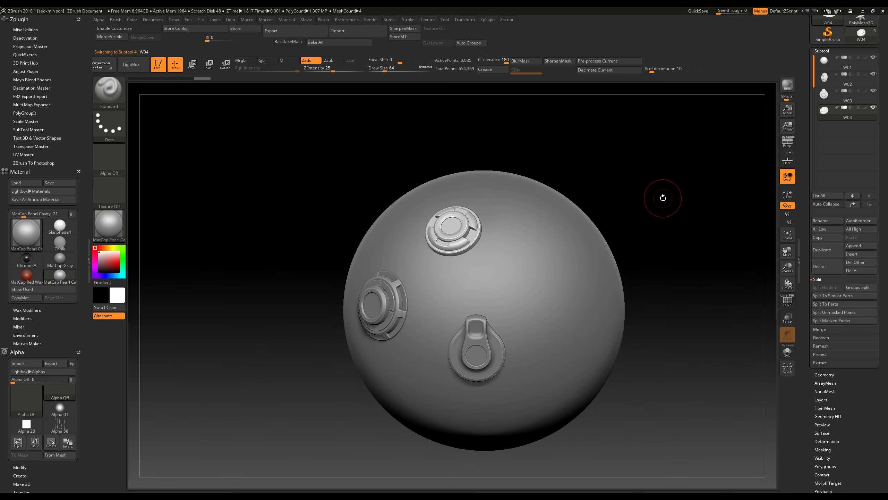
pyautogui.moveTo(663, 202); pyautogui.dragTo(660, 202)
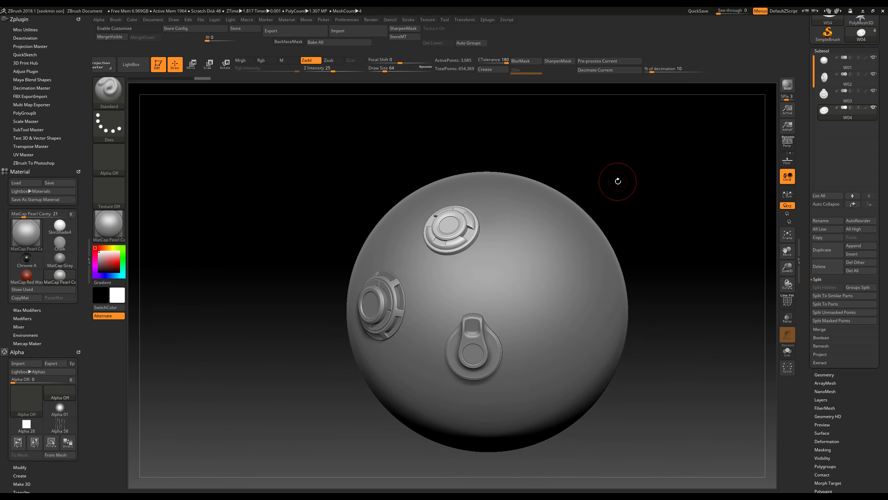
pyautogui.moveTo(616, 183); pyautogui.dragTo(621, 182)
# Find and expand the Polypaint settings for the active W04 subtool
pyautogui.moveTo(872, 451)
pyautogui.mouseDown()
pyautogui.moveTo(867, 412)
pyautogui.moveTo(834, 364)
pyautogui.moveTo(833, 412)
pyautogui.mouseUp()
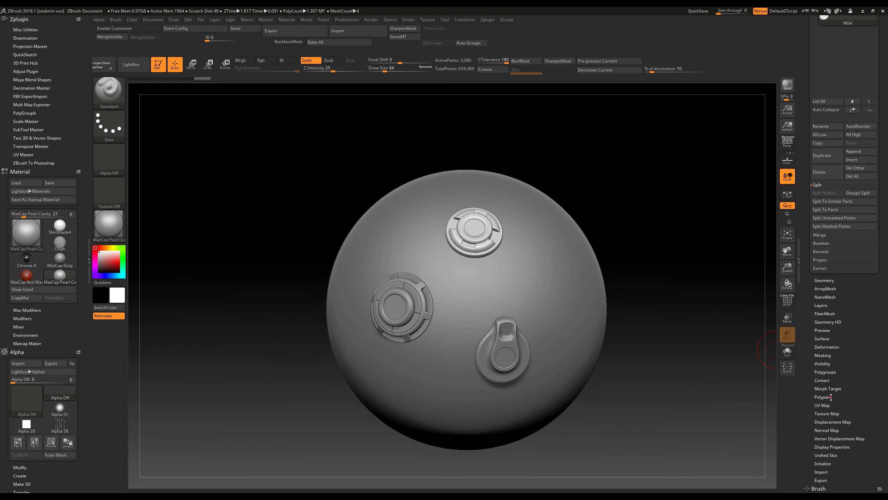
pyautogui.click(828, 396)
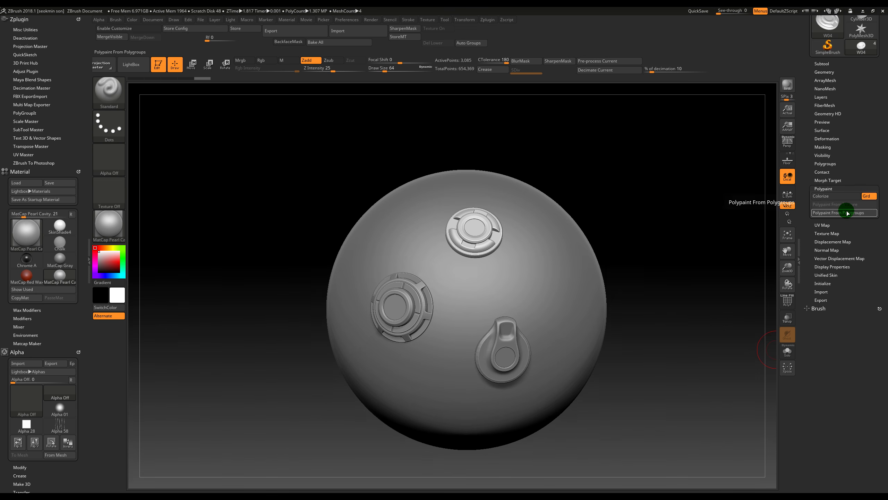
pyautogui.click(826, 61)
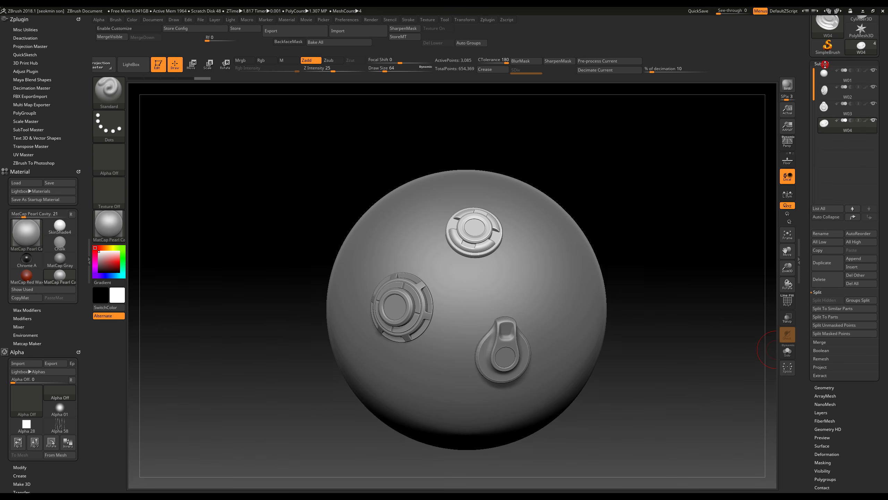
pyautogui.moveTo(874, 424); pyautogui.dragTo(869, 371)
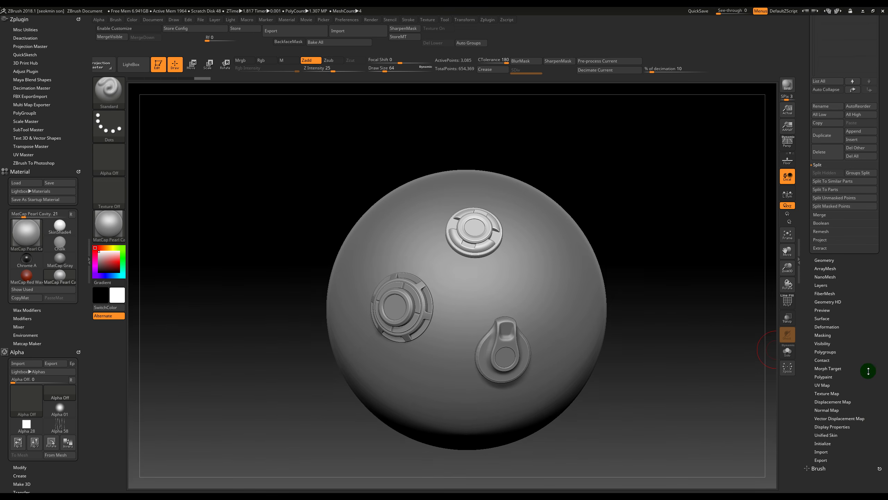
pyautogui.click(829, 378)
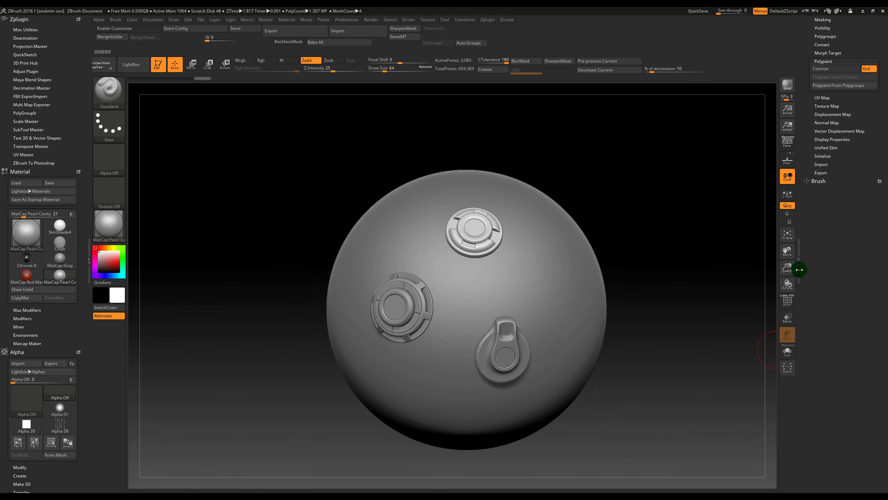
# Fill W04 with polypaint from its polygroups, using the polyframe display to check it and switching that display off
pyautogui.click(787, 301)
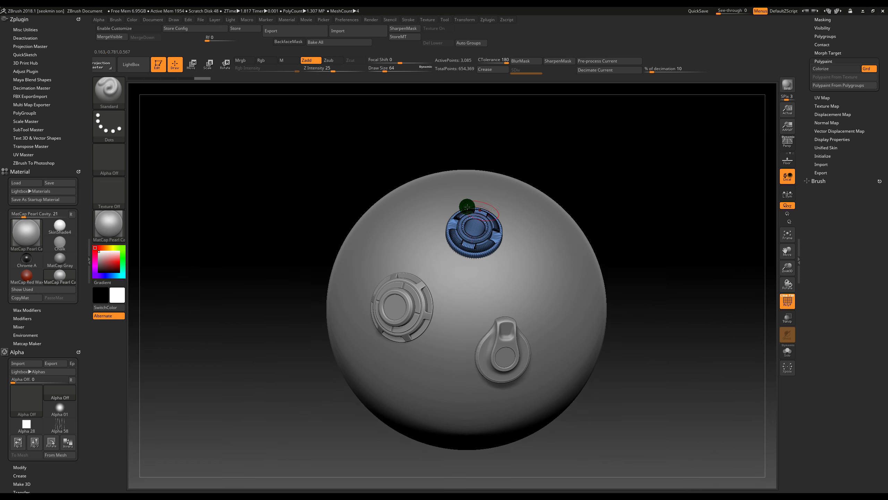
pyautogui.click(836, 87)
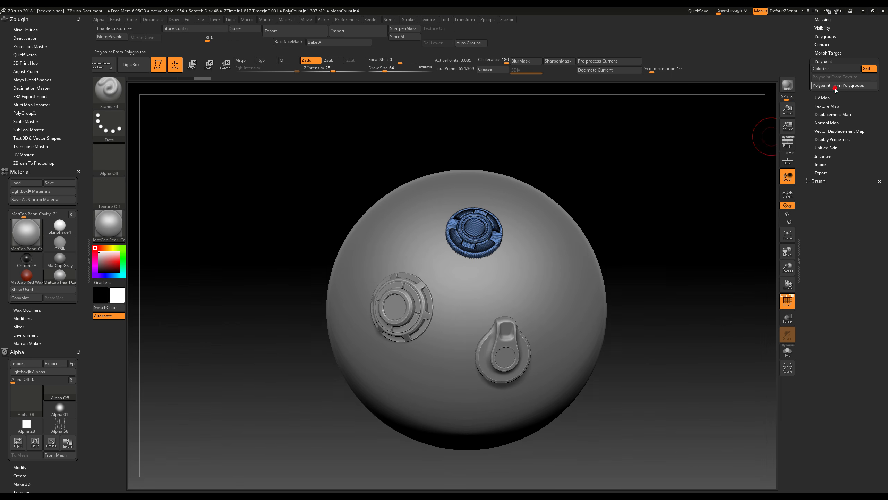
pyautogui.moveTo(638, 200); pyautogui.dragTo(636, 181)
pyautogui.keyDown('ctrl'); pyautogui.moveTo(636, 181); pyautogui.dragTo(649, 189, button='right'); pyautogui.keyUp('ctrl')
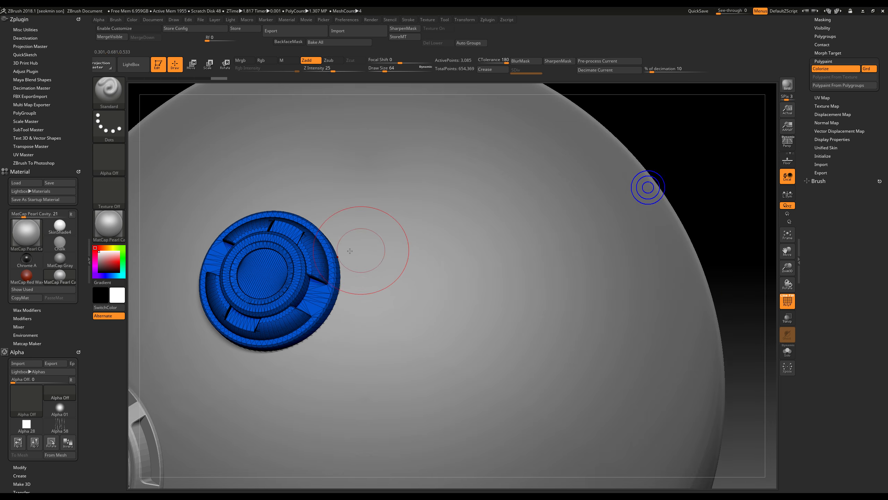
pyautogui.click(786, 302)
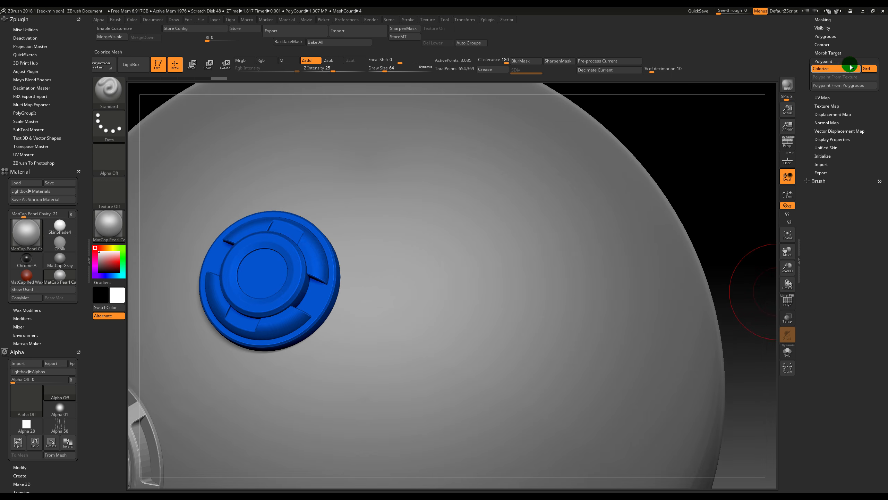
# Expand the subtool list and make the teardrop-shaped detail part W03 on the sphere the active subtool
pyautogui.moveTo(859, 45); pyautogui.dragTo(867, 270)
pyautogui.moveTo(864, 411); pyautogui.dragTo(862, 381)
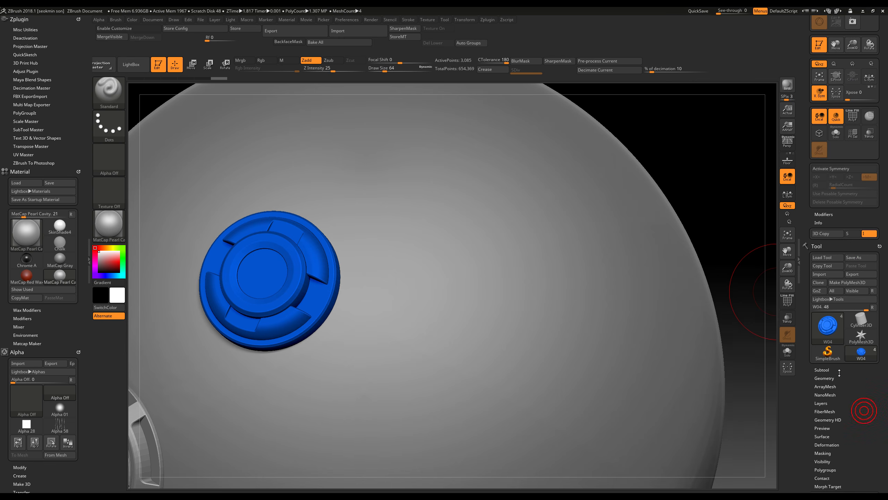
pyautogui.click(830, 369)
pyautogui.moveTo(868, 430)
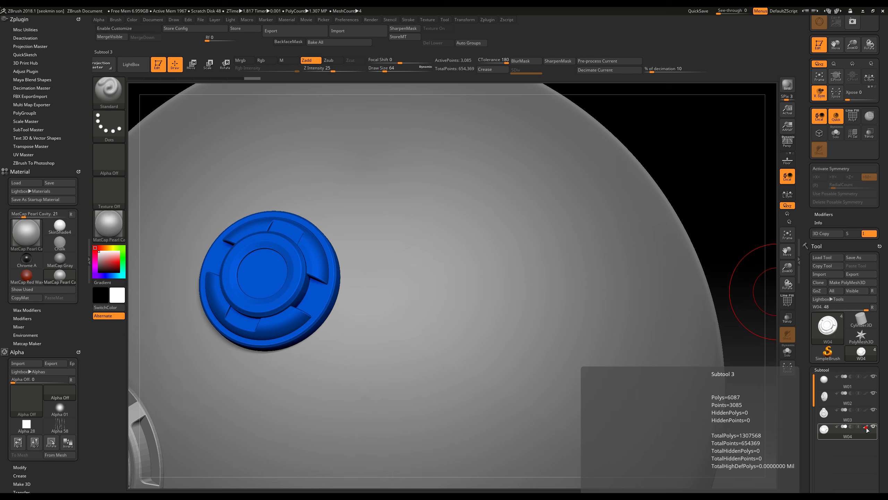
pyautogui.moveTo(862, 413)
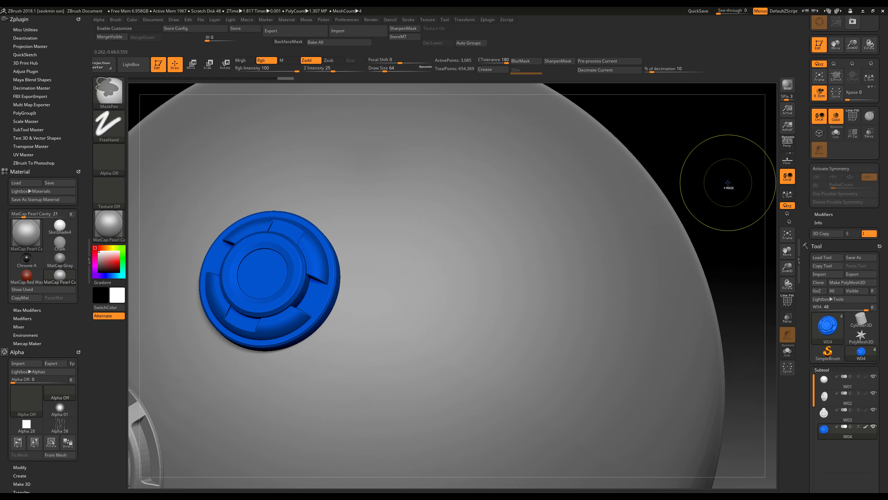
pyautogui.keyDown('ctrl'); pyautogui.moveTo(728, 184); pyautogui.dragTo(715, 227, button='right'); pyautogui.keyUp('ctrl')
pyautogui.moveTo(687, 232); pyautogui.dragTo(686, 218)
pyautogui.keyDown('alt'); pyautogui.click(437, 406); pyautogui.keyUp('alt')
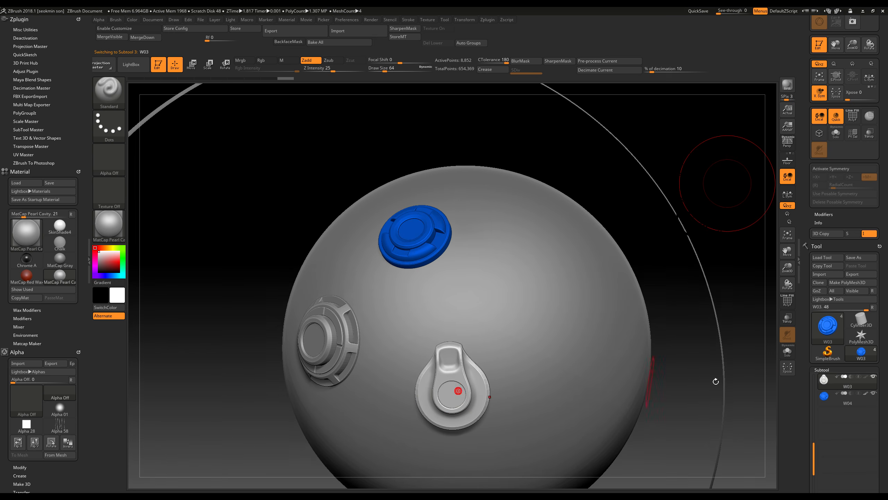
# Find and expand the Polypaint settings for the active W03 subtool
pyautogui.scroll(-5, 884, 367)
pyautogui.scroll(4, 884, 332)
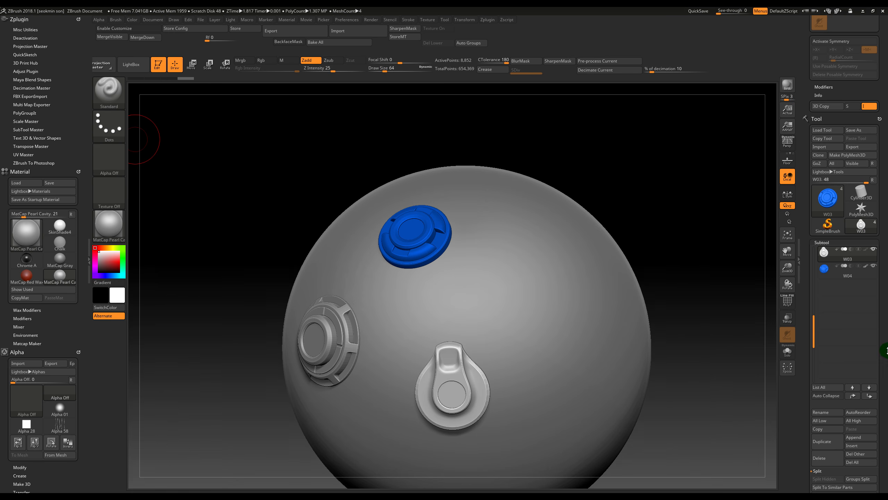
pyautogui.scroll(-6, 885, 350)
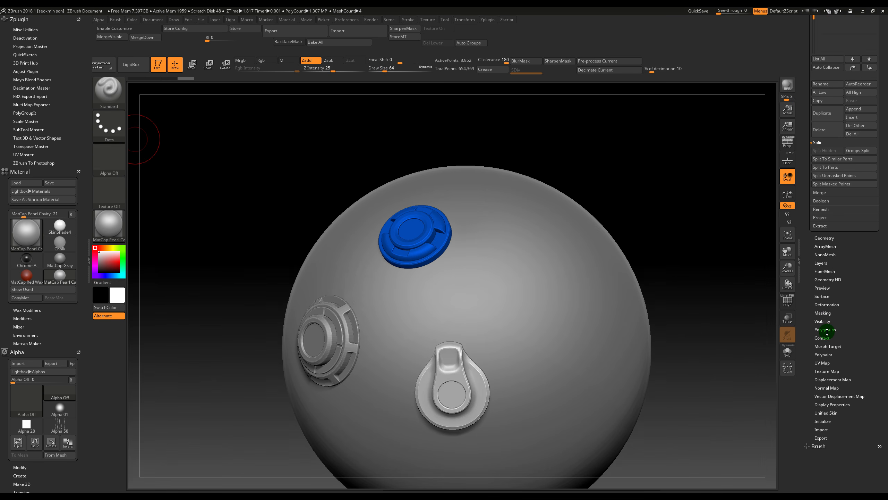
pyautogui.click(828, 333)
pyautogui.scroll(-3, 867, 377)
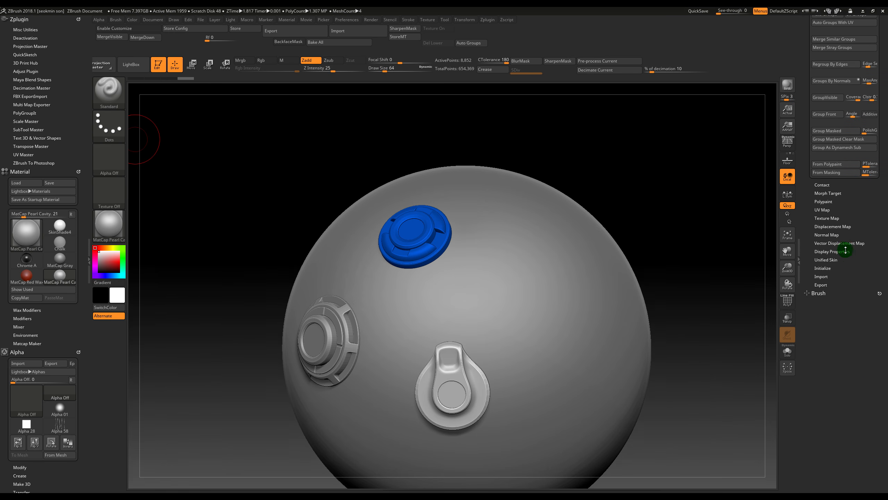
pyautogui.click(837, 202)
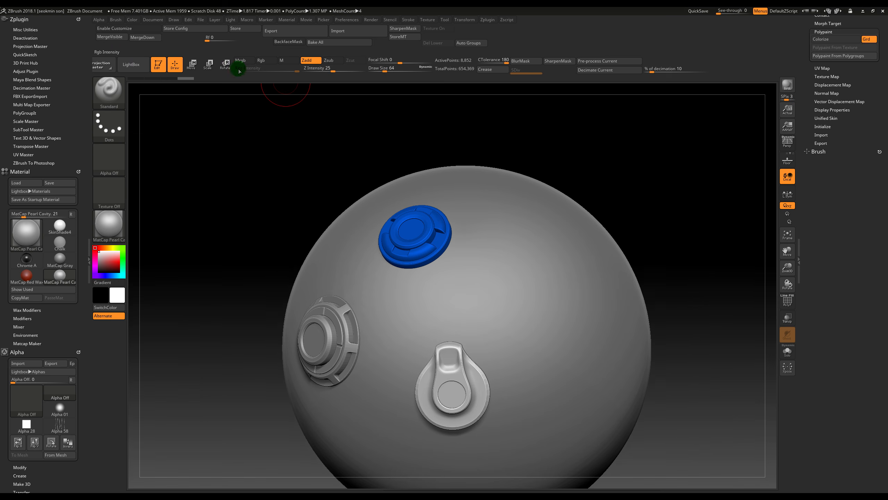
# Enable interface customization, add a Polypaint From Polygroups shortcut above the canvas beside Auto Groups, and disable customization
pyautogui.click(114, 28)
pyautogui.moveTo(869, 213); pyautogui.dragTo(868, 255)
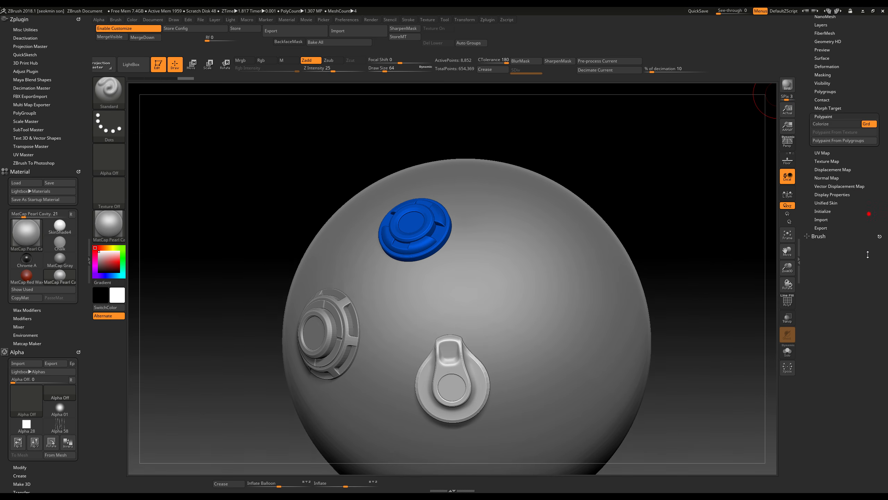
pyautogui.moveTo(839, 141)
pyautogui.keyDown('ctrl'); pyautogui.keyDown('alt'); pyautogui.mouseDown()
pyautogui.moveTo(540, 16)
pyautogui.moveTo(451, 34)
pyautogui.mouseUp(); pyautogui.keyUp('alt'); pyautogui.keyUp('ctrl')
pyautogui.click(141, 28)
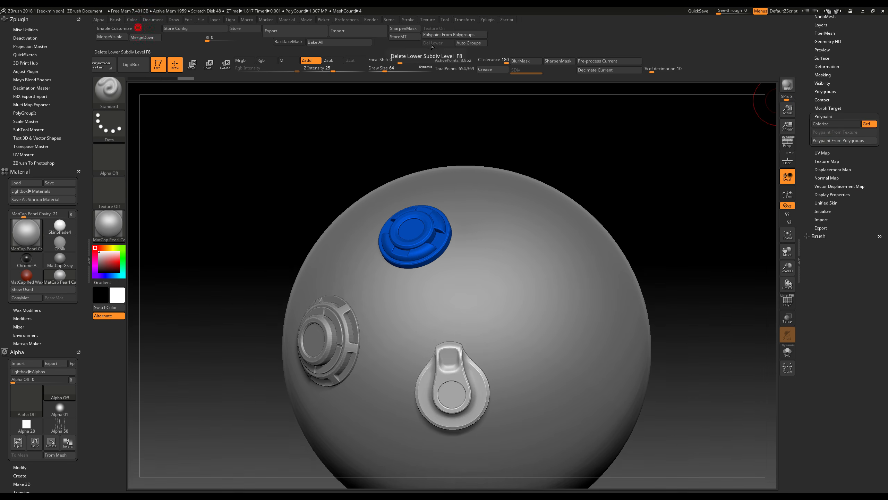
# Fill the detail parts W03 and W02 and the W01 sphere with polypaint from their polygroups
pyautogui.click(455, 34)
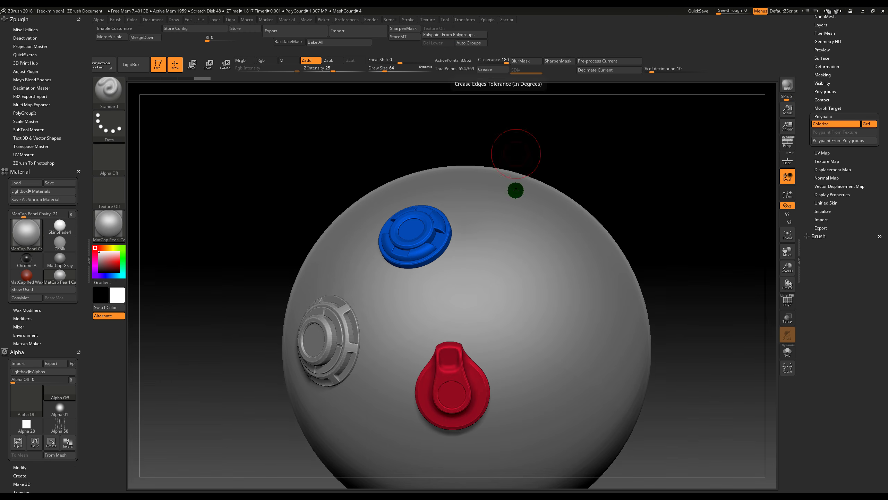
pyautogui.keyDown('alt'); pyautogui.click(333, 333); pyautogui.keyUp('alt')
pyautogui.click(458, 34)
pyautogui.moveTo(577, 149); pyautogui.dragTo(630, 164)
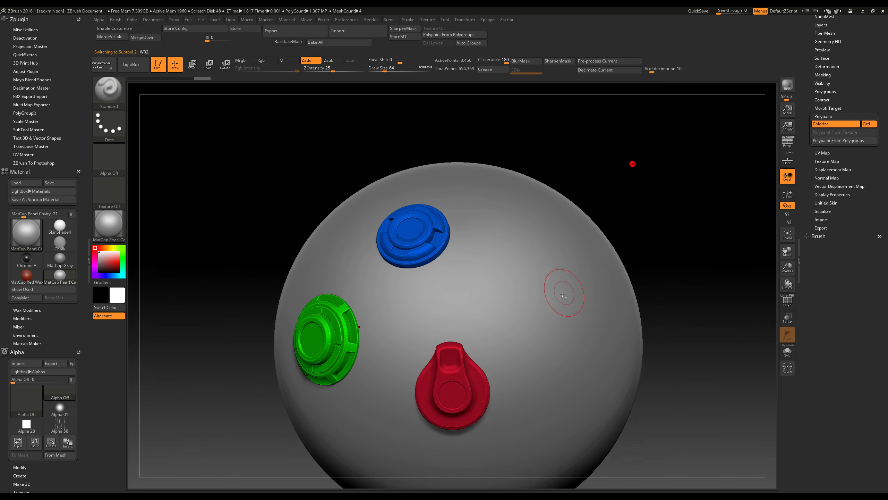
pyautogui.keyDown('alt'); pyautogui.click(561, 294); pyautogui.keyUp('alt')
pyautogui.click(460, 37)
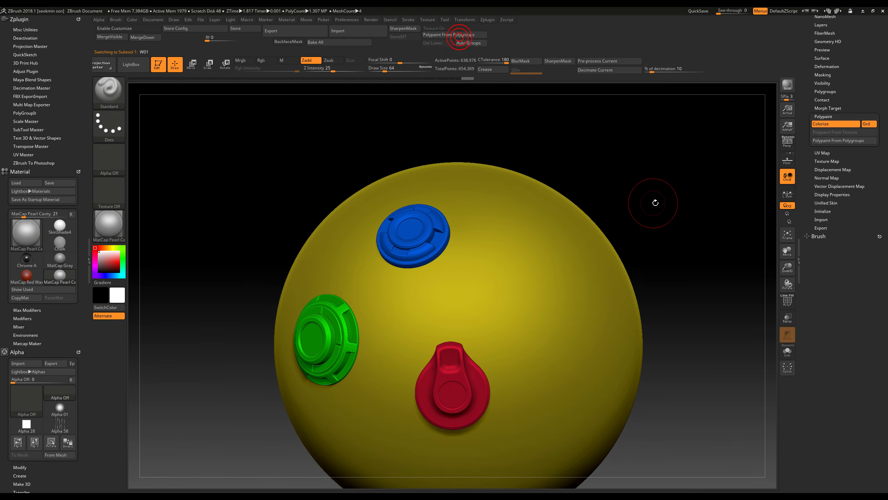
# Expand the subtool list and examine the polypaint ID colours of all four subtools against the whole sphere
pyautogui.moveTo(655, 201)
pyautogui.mouseDown()
pyautogui.moveTo(668, 202)
pyautogui.moveTo(650, 203)
pyautogui.mouseUp()
pyautogui.moveTo(874, 67); pyautogui.dragTo(867, 129)
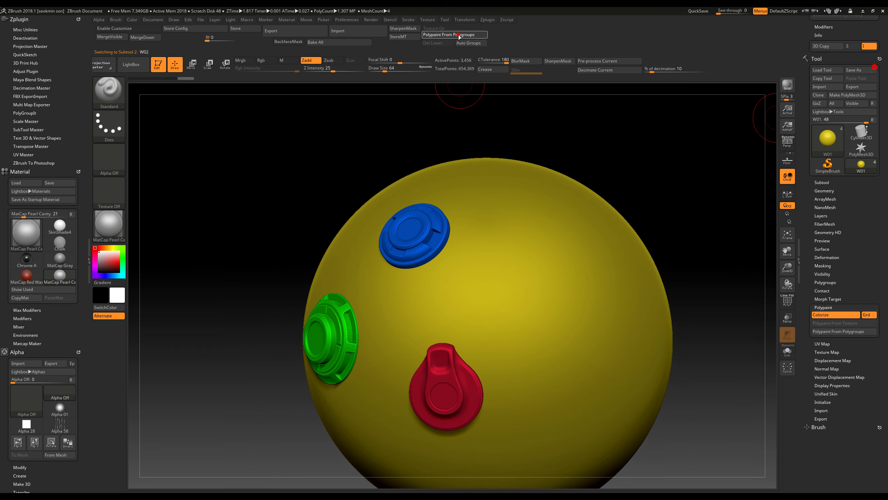
pyautogui.click(823, 182)
pyautogui.click(865, 192)
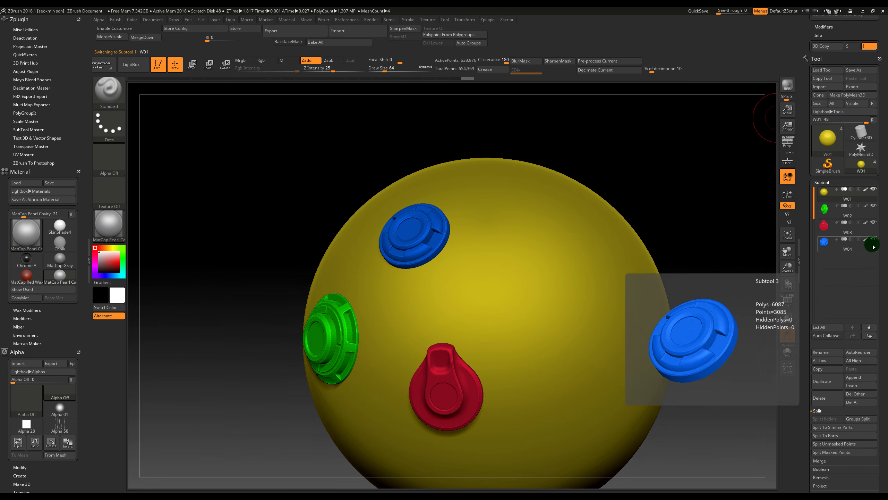
pyautogui.moveTo(708, 170)
pyautogui.mouseDown()
pyautogui.moveTo(841, 185)
pyautogui.moveTo(696, 171)
pyautogui.moveTo(711, 172)
pyautogui.mouseUp()
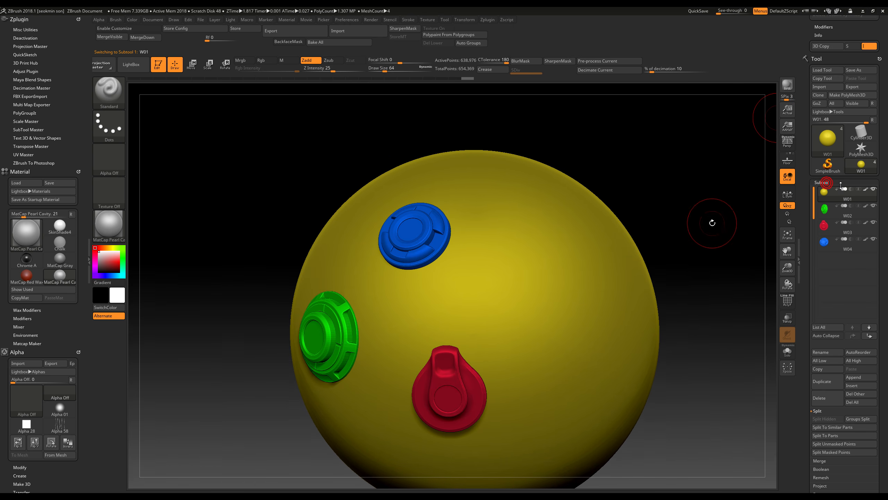
pyautogui.keyDown('ctrl'); pyautogui.moveTo(713, 223); pyautogui.dragTo(697, 210, button='right'); pyautogui.keyUp('ctrl')
pyautogui.keyDown('alt'); pyautogui.moveTo(568, 231); pyautogui.dragTo(594, 204, button='right'); pyautogui.keyUp('alt')
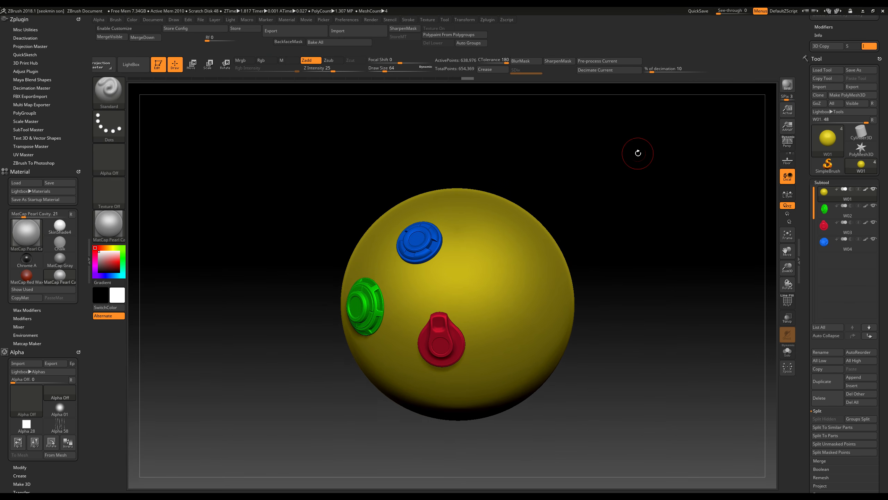
pyautogui.moveTo(824, 203)
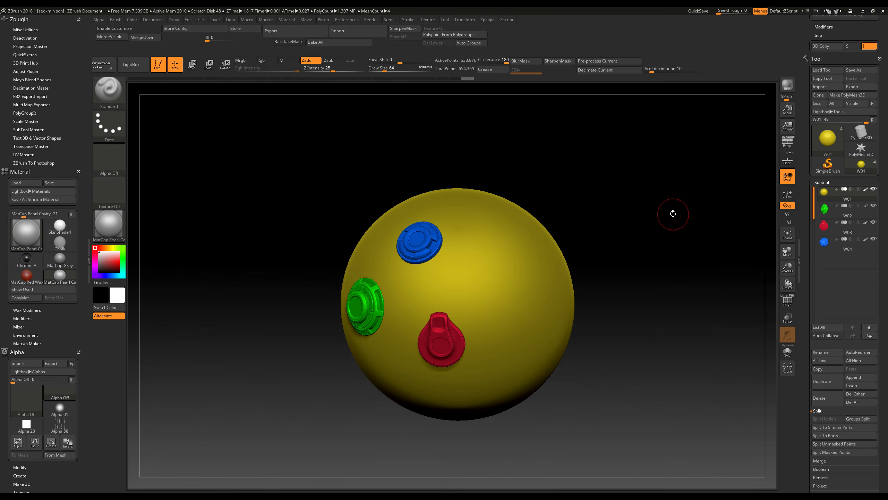
# Export the mesh in OBJ format as high into the scenes folder of zbmand_work's id_part project
pyautogui.scroll(5, 886, 216)
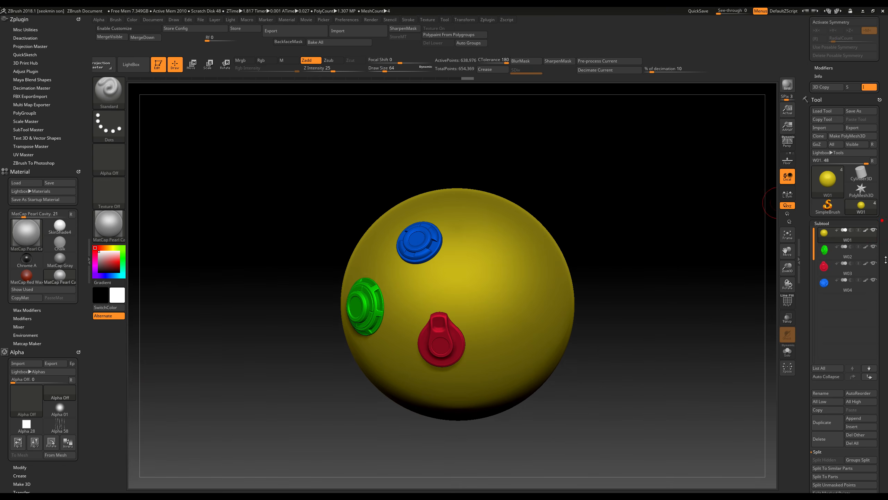
pyautogui.scroll(2, 887, 93)
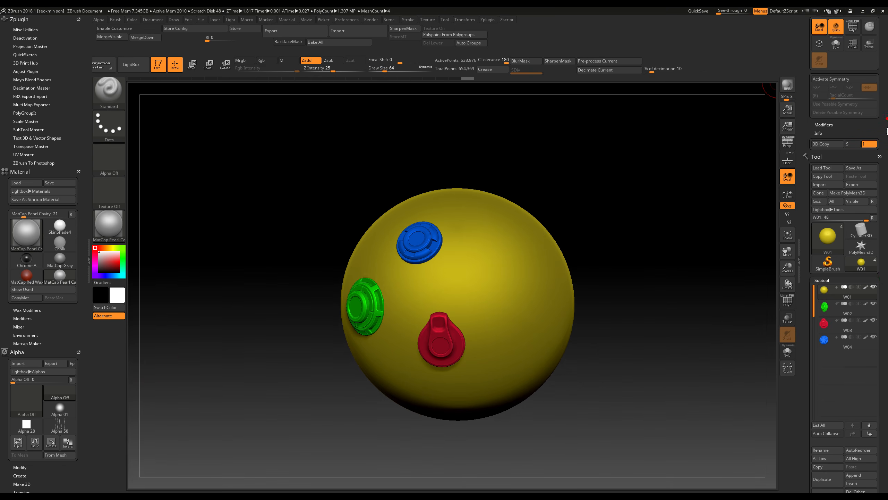
pyautogui.click(858, 191)
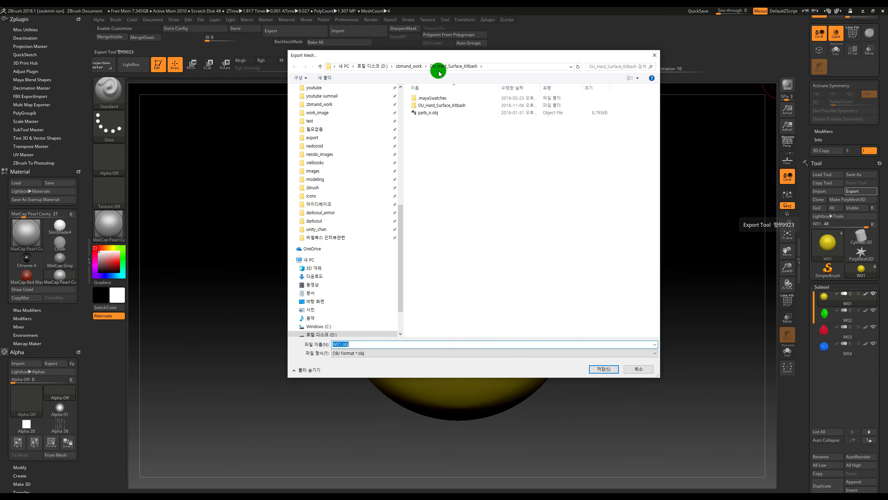
pyautogui.click(409, 66)
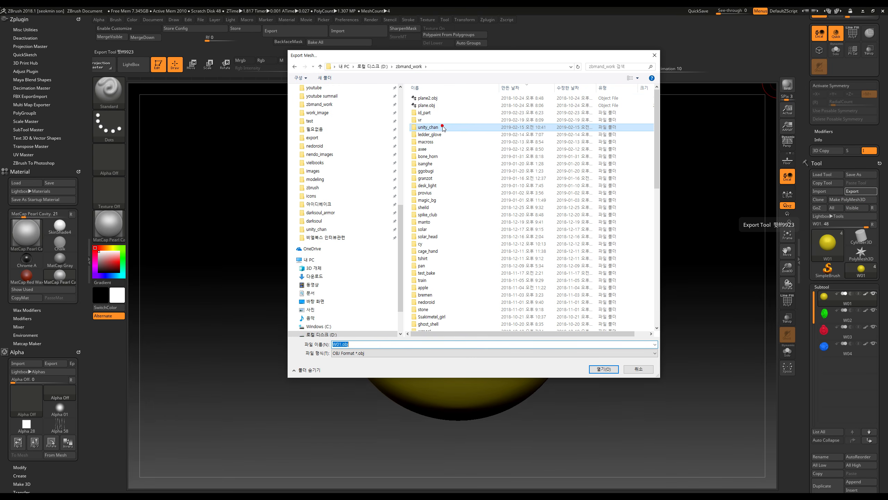
pyautogui.doubleClick(430, 113)
pyautogui.doubleClick(434, 149)
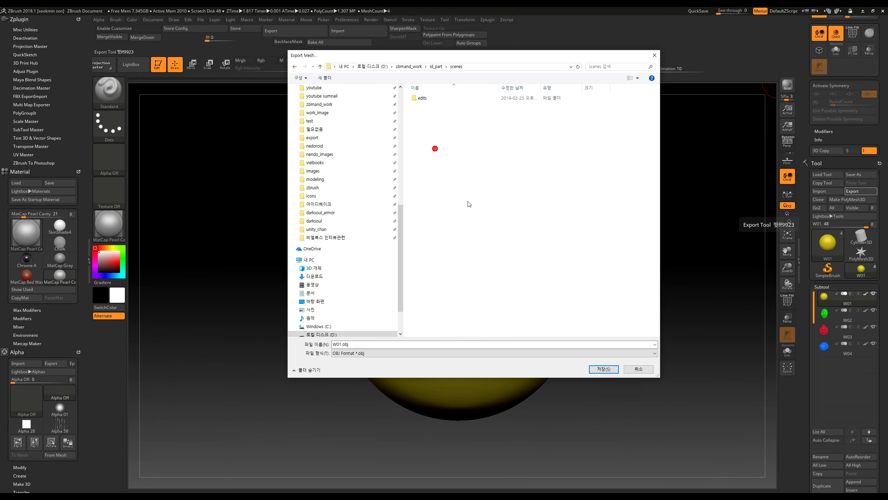
pyautogui.doubleClick(425, 344)
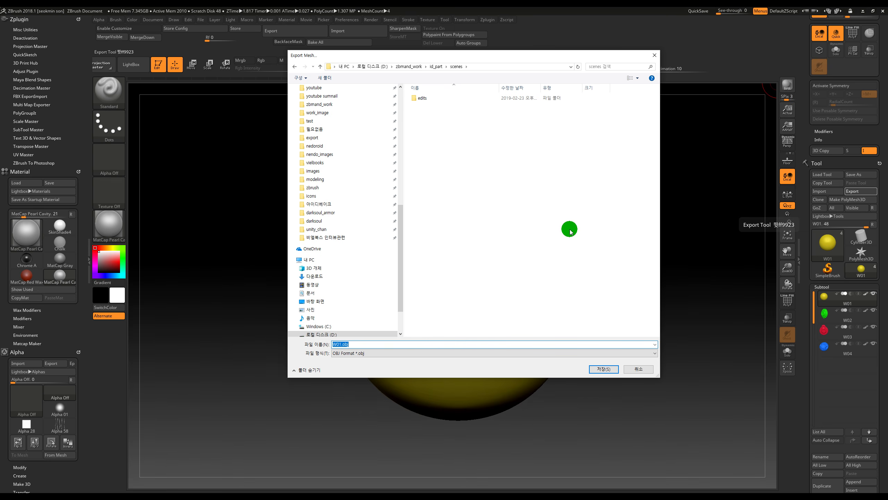
pyautogui.write('hig')
pyautogui.press('Return')
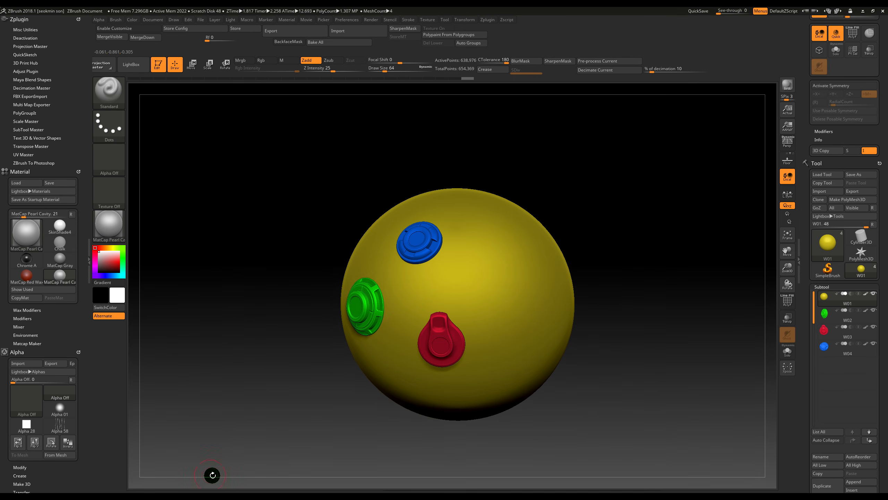
# Switch to Substance Painter and enlarge the texture set settings to show all the mesh map slots
pyautogui.moveTo(200, 471); pyautogui.dragTo(210, 451)
pyautogui.press('super')
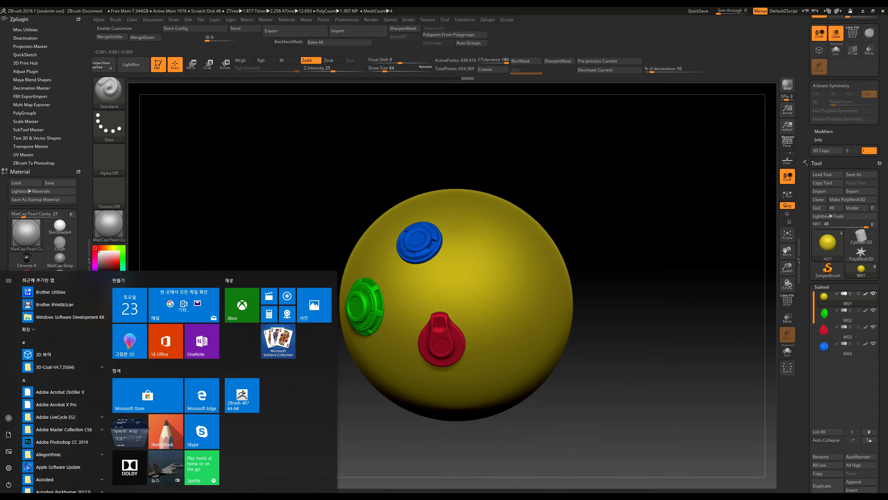
pyautogui.click(200, 497)
pyautogui.keyDown('alt'); pyautogui.moveTo(553, 187); pyautogui.dragTo(567, 162); pyautogui.keyUp('alt')
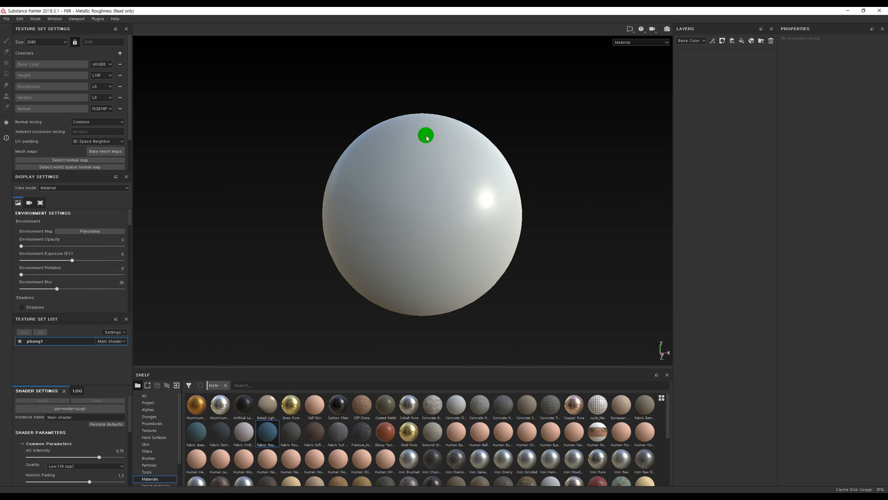
pyautogui.moveTo(102, 170); pyautogui.dragTo(103, 247)
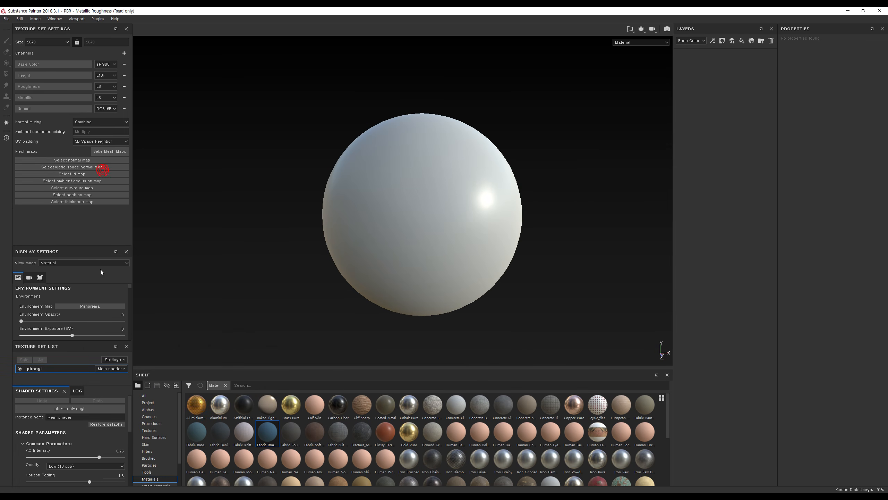
# Set up mesh map baking with only the Normal map enabled and load high.OBJ as the high definition mesh
pyautogui.click(110, 151)
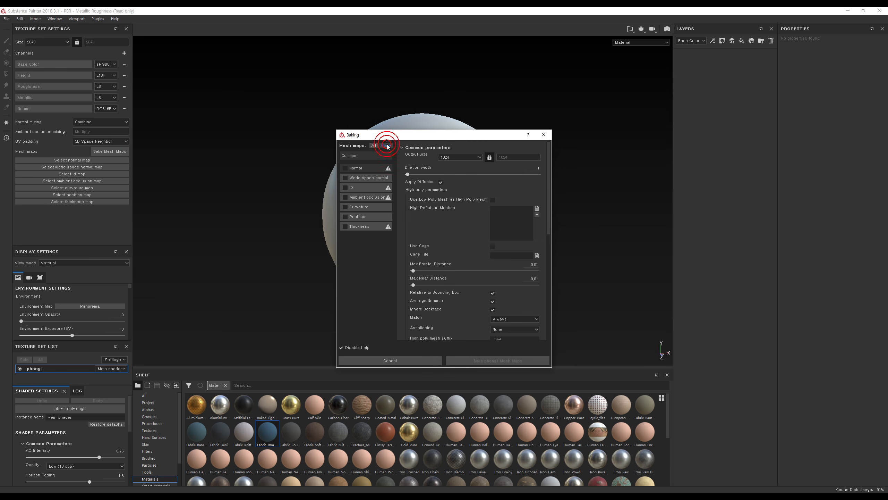
pyautogui.click(346, 169)
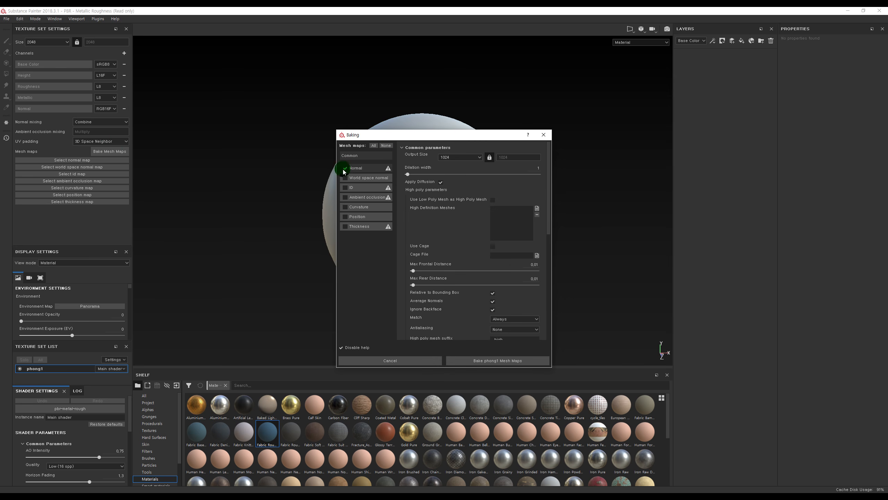
pyautogui.click(538, 210)
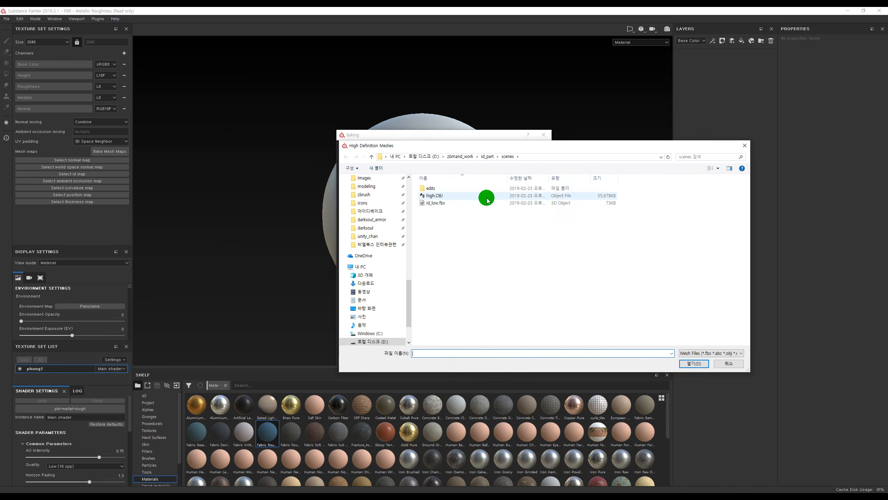
pyautogui.click(461, 196)
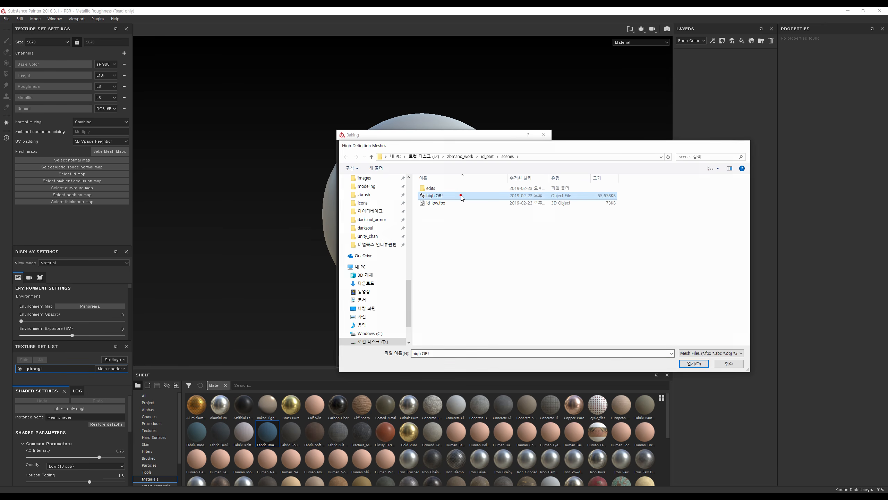
pyautogui.doubleClick(460, 195)
pyautogui.moveTo(461, 139); pyautogui.dragTo(254, 102)
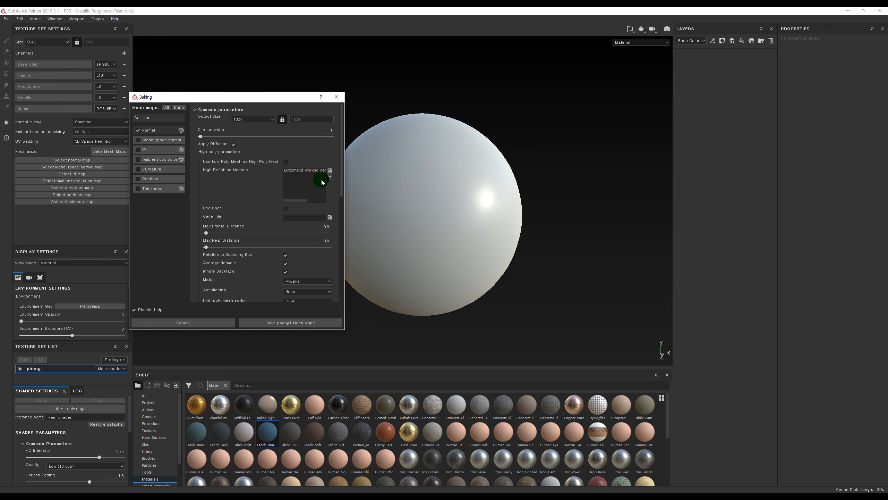
# Set both the max frontal distance and the max rear distance for baking to 0.03
pyautogui.click(327, 226)
pyautogui.write('0,03')
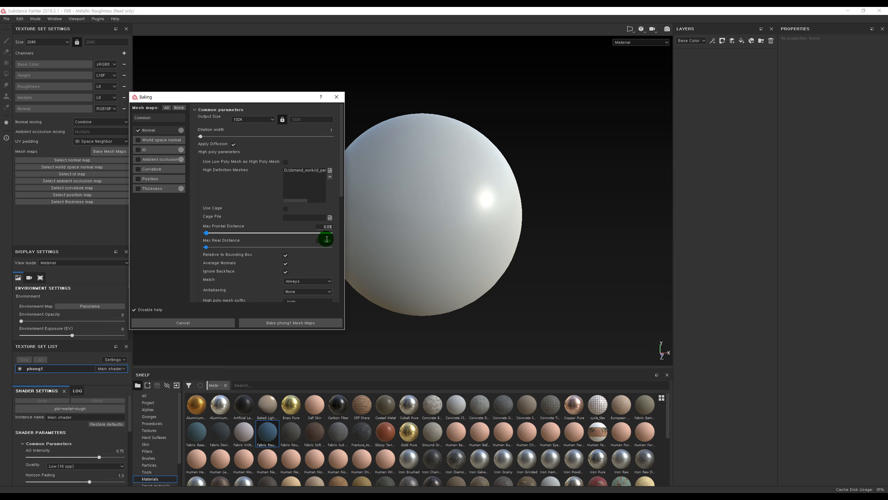
pyautogui.doubleClick(326, 241)
pyautogui.write('0,03')
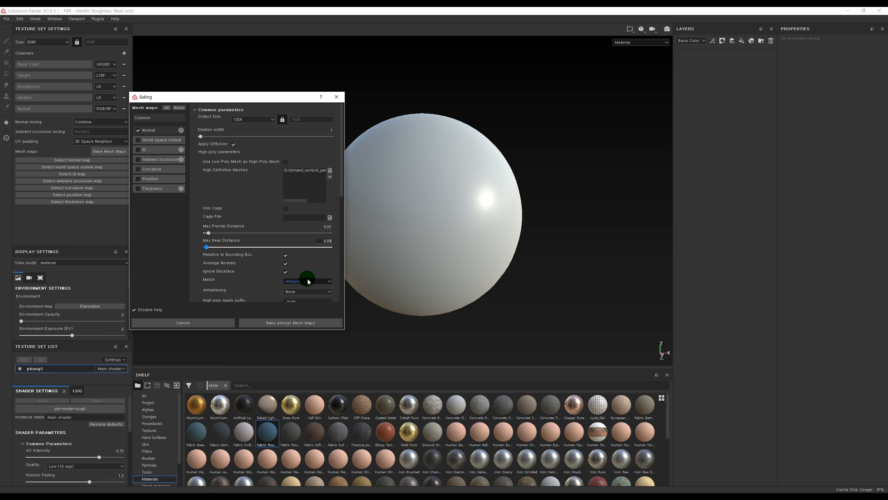
# Set the baking antialiasing to Subsampling 2x2 and bake the phong1 Normal map
pyautogui.click(305, 291)
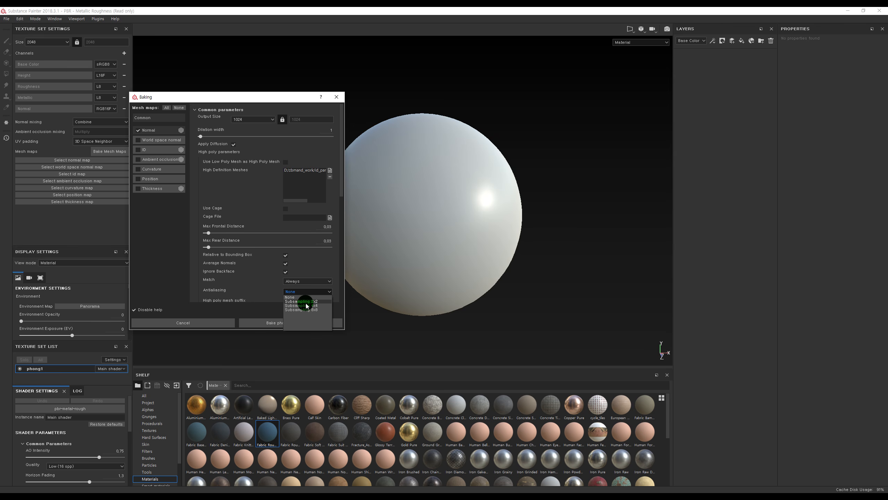
pyautogui.click(306, 305)
pyautogui.click(308, 325)
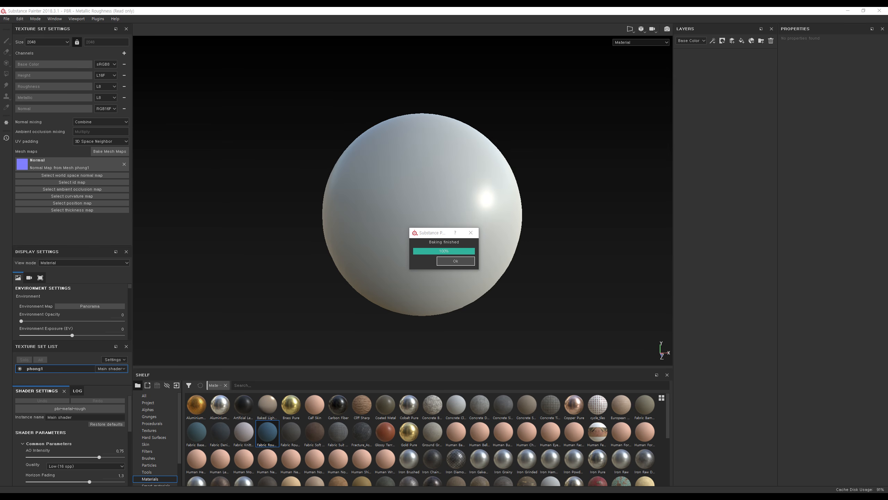
pyautogui.press('Return')
# Examine the sphere from several angles for the baked normal detail
pyautogui.keyDown('alt'); pyautogui.moveTo(553, 173); pyautogui.dragTo(513, 223); pyautogui.keyUp('alt')
pyautogui.keyDown('alt'); pyautogui.moveTo(512, 224); pyautogui.dragTo(525, 200, button='middle'); pyautogui.keyUp('alt')
pyautogui.keyDown('alt'); pyautogui.moveTo(525, 200); pyautogui.dragTo(407, 161, button='right'); pyautogui.keyUp('alt')
pyautogui.keyDown('alt'); pyautogui.moveTo(407, 161); pyautogui.dragTo(389, 153, button='middle'); pyautogui.keyUp('alt')
pyautogui.keyDown('alt'); pyautogui.moveTo(393, 159); pyautogui.dragTo(419, 165, button='right'); pyautogui.keyUp('alt')
pyautogui.keyDown('alt'); pyautogui.moveTo(418, 165); pyautogui.dragTo(452, 176); pyautogui.keyUp('alt')
pyautogui.keyDown('alt'); pyautogui.moveTo(480, 224); pyautogui.dragTo(414, 225); pyautogui.keyUp('alt')
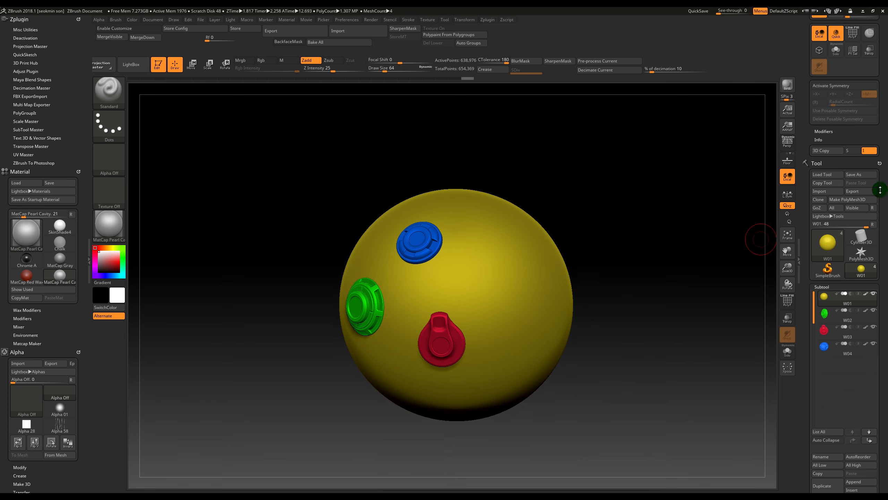
# In ZBrush, merge all visible subtools of the sphere into one tool
pyautogui.scroll(-5, 887, 238)
pyautogui.scroll(-2, 887, 238)
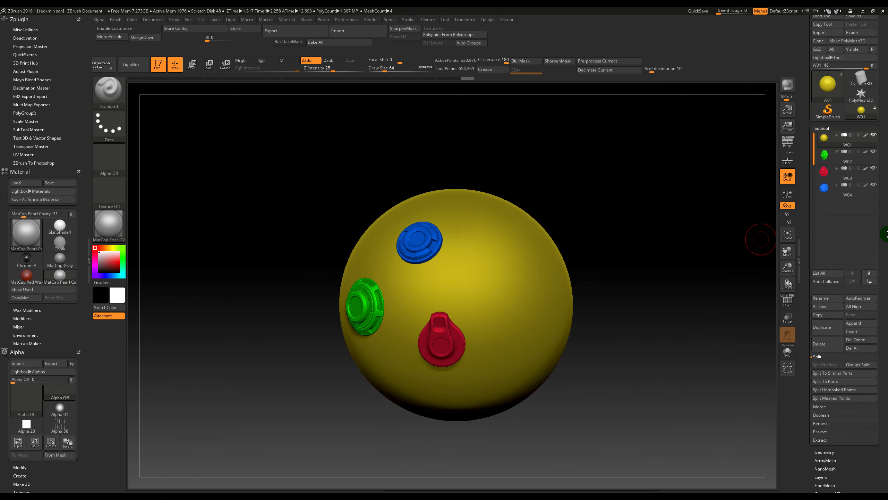
pyautogui.scroll(-2, 885, 270)
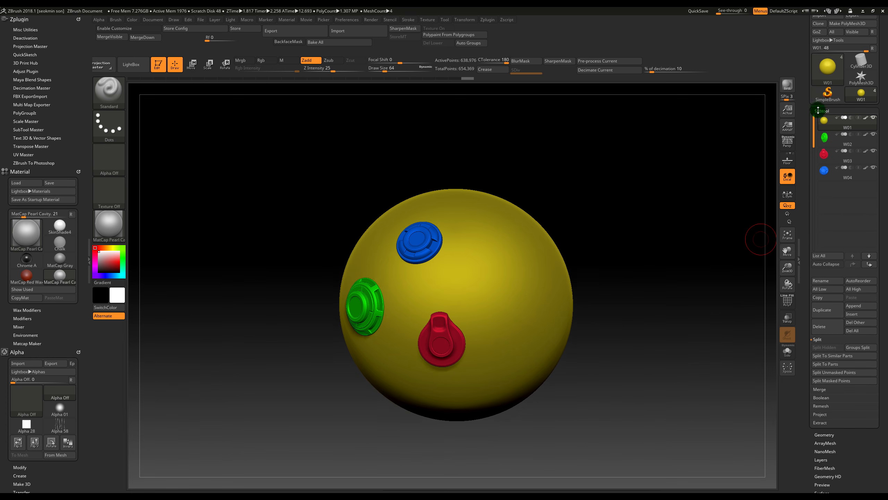
pyautogui.click(822, 391)
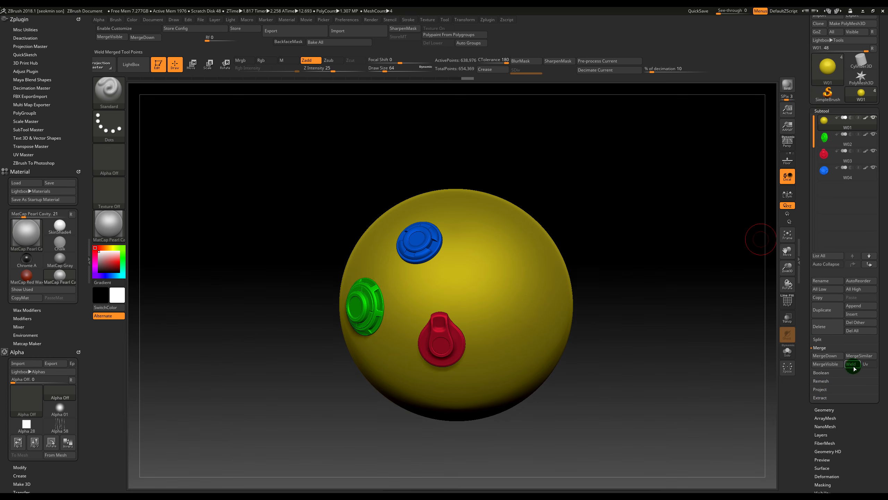
pyautogui.click(827, 364)
# Export the merged tool in OBJ format, overwriting high.OBJ in the id_part project's scenes folder
pyautogui.moveTo(877, 75)
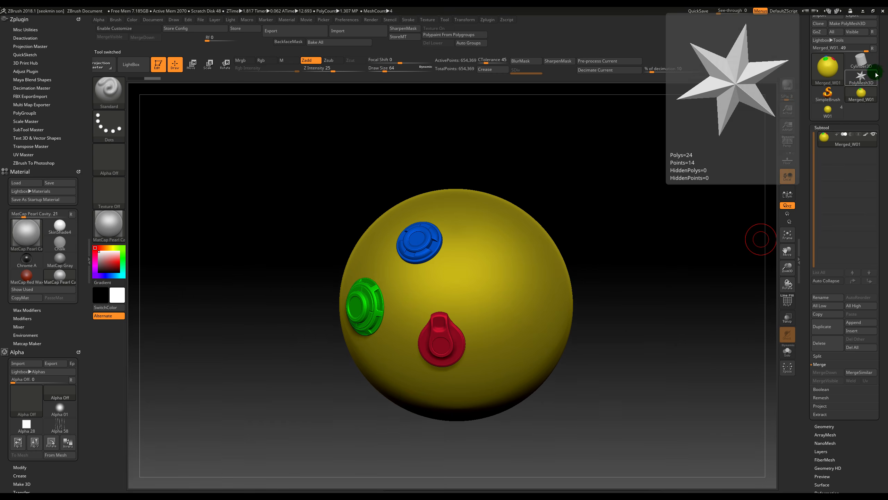
pyautogui.moveTo(881, 73); pyautogui.dragTo(881, 296)
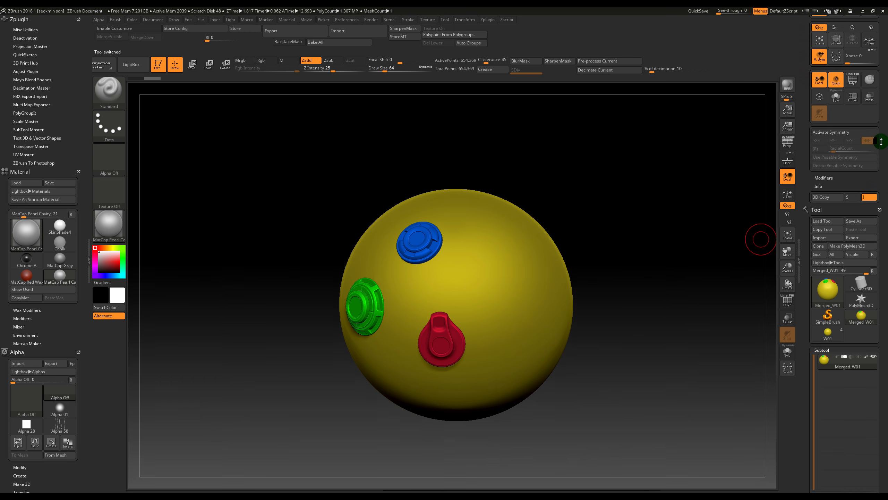
pyautogui.click(837, 238)
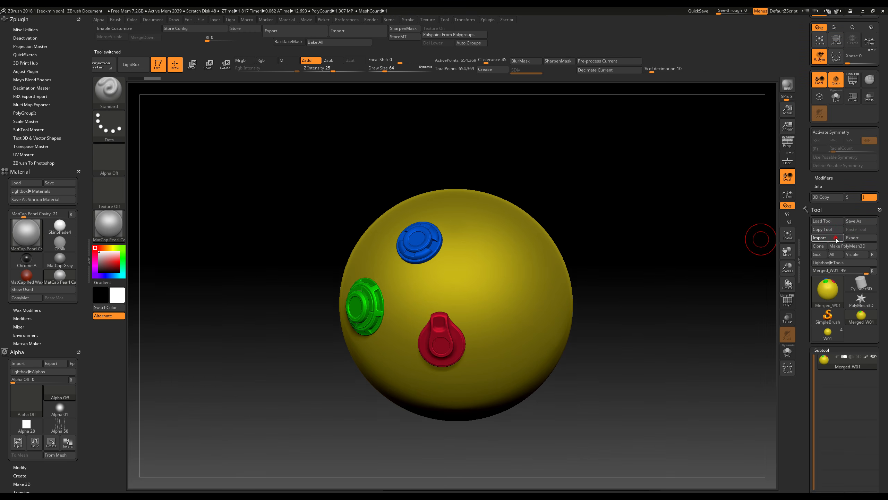
pyautogui.click(868, 240)
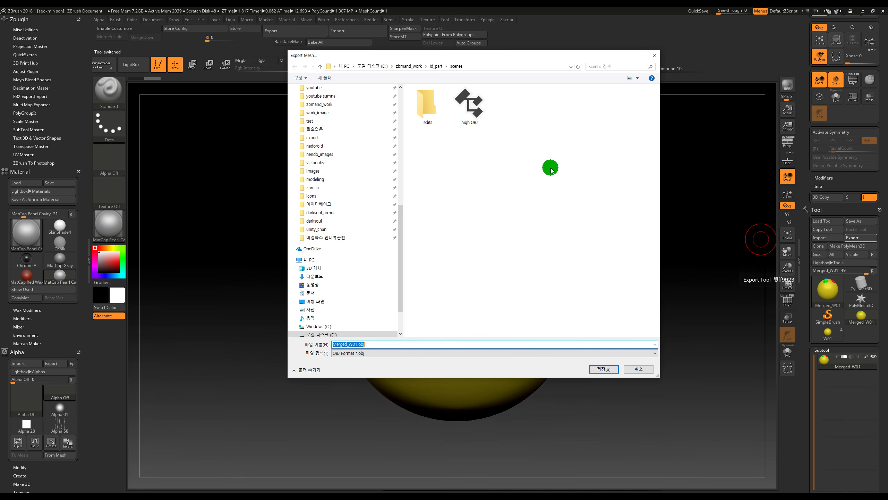
pyautogui.doubleClick(477, 104)
pyautogui.click(456, 254)
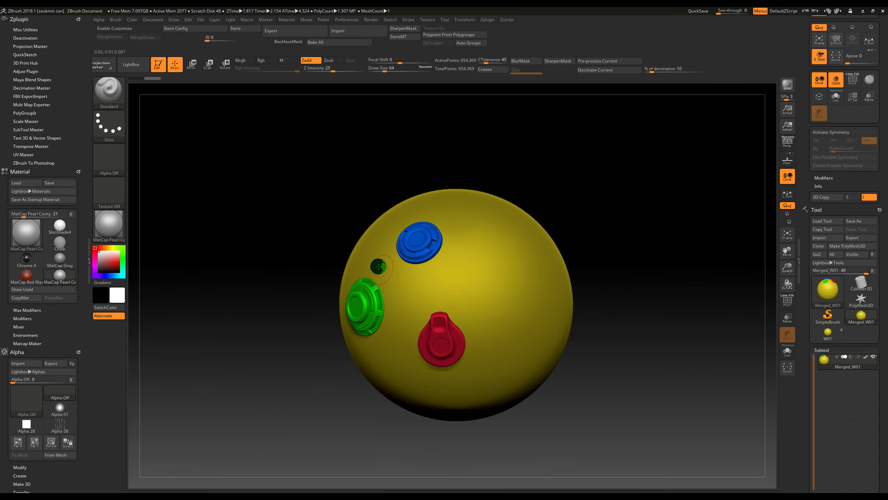
# Switch to Substance Painter, reload high.OBJ as the high definition mesh and bake the Normal map again
pyautogui.press('super')
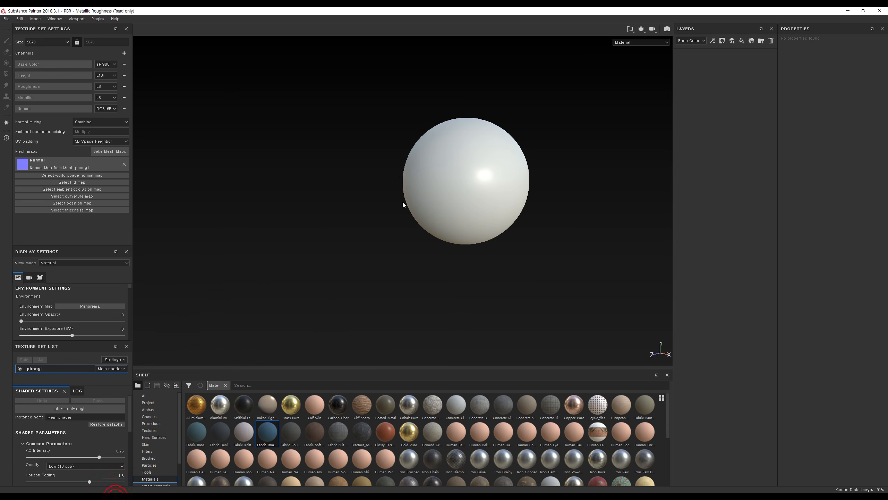
pyautogui.click(109, 151)
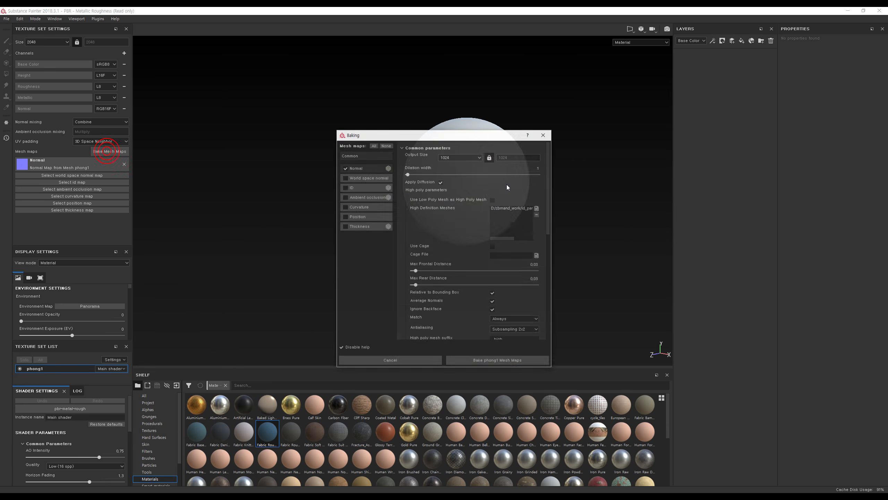
pyautogui.click(537, 209)
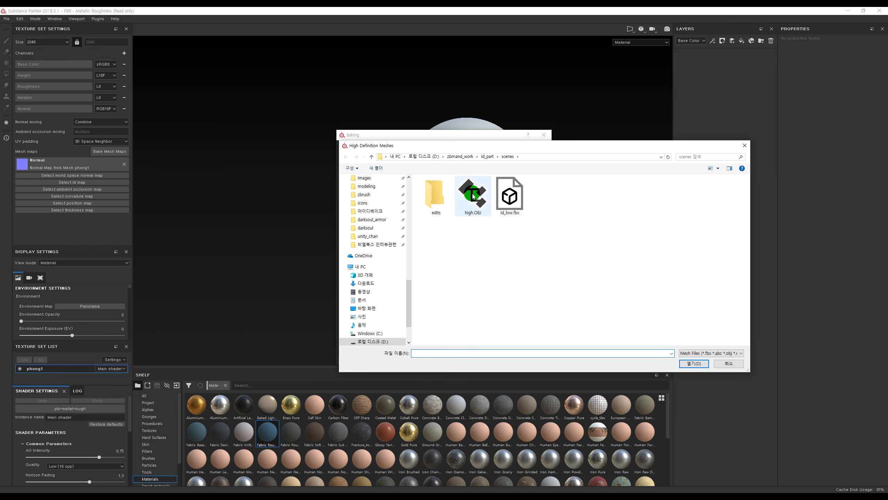
pyautogui.doubleClick(473, 196)
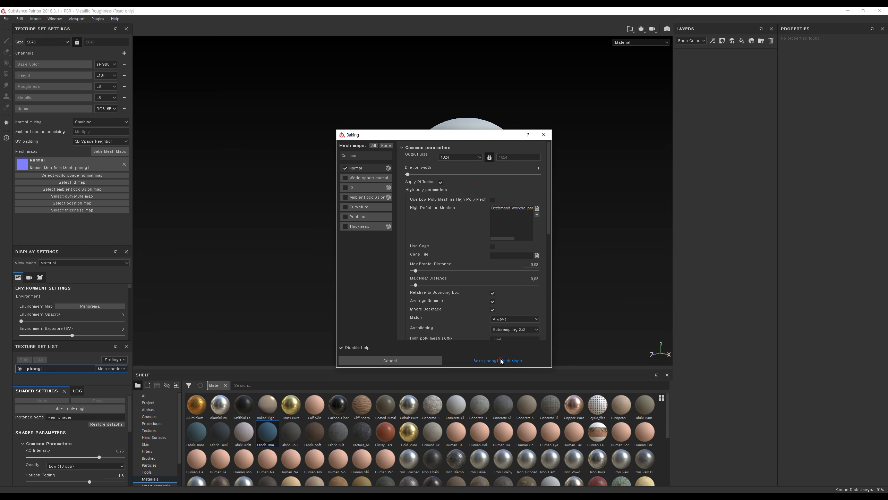
pyautogui.click(502, 360)
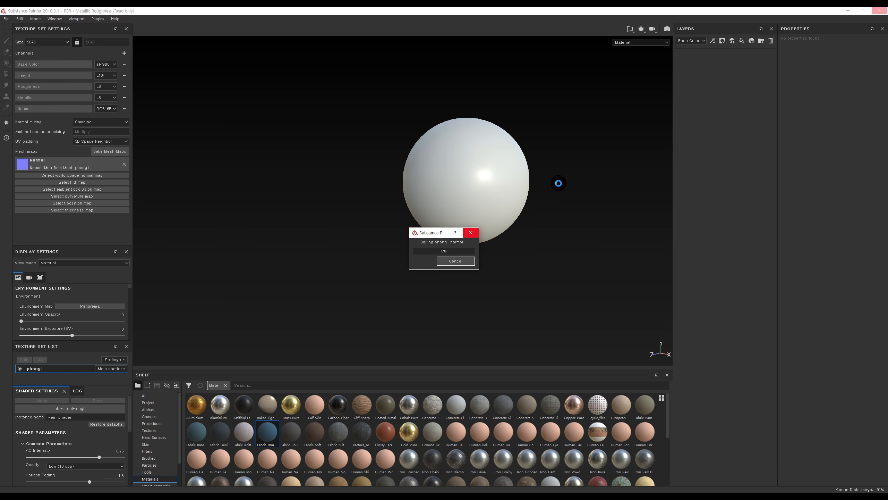
pyautogui.press('Return')
# Examine the baked normal details of the raised parts on the low-poly sphere from all sides
pyautogui.keyDown('alt'); pyautogui.moveTo(542, 158); pyautogui.dragTo(354, 229); pyautogui.keyUp('alt')
pyautogui.keyDown('alt'); pyautogui.moveTo(446, 147); pyautogui.dragTo(567, 140, button='right'); pyautogui.keyUp('alt')
pyautogui.keyDown('alt'); pyautogui.moveTo(567, 140); pyautogui.dragTo(420, 212, button='middle'); pyautogui.keyUp('alt')
pyautogui.keyDown('alt'); pyautogui.moveTo(422, 214); pyautogui.dragTo(518, 323, button='right'); pyautogui.keyUp('alt')
pyautogui.keyDown('alt'); pyautogui.moveTo(454, 315); pyautogui.dragTo(325, 220); pyautogui.keyUp('alt')
pyautogui.keyDown('alt'); pyautogui.moveTo(296, 249); pyautogui.dragTo(301, 231, button='middle'); pyautogui.keyUp('alt')
pyautogui.keyDown('alt'); pyautogui.moveTo(405, 253); pyautogui.dragTo(407, 270); pyautogui.keyUp('alt')
pyautogui.keyDown('alt'); pyautogui.moveTo(433, 256); pyautogui.dragTo(389, 223, button='right'); pyautogui.keyUp('alt')
pyautogui.keyDown('alt'); pyautogui.moveTo(446, 238); pyautogui.dragTo(450, 298, button='middle'); pyautogui.keyUp('alt')
pyautogui.keyDown('alt'); pyautogui.moveTo(317, 260); pyautogui.dragTo(98, 246); pyautogui.keyUp('alt')
pyautogui.keyDown('alt'); pyautogui.moveTo(440, 205); pyautogui.dragTo(441, 122, button='middle'); pyautogui.keyUp('alt')
pyautogui.keyDown('alt'); pyautogui.moveTo(516, 208); pyautogui.dragTo(428, 167, button='right'); pyautogui.keyUp('alt')
pyautogui.keyDown('alt'); pyautogui.moveTo(428, 167); pyautogui.dragTo(494, 273); pyautogui.keyUp('alt')
pyautogui.keyDown('alt'); pyautogui.moveTo(494, 273); pyautogui.dragTo(560, 243, button='middle'); pyautogui.keyUp('alt')
pyautogui.keyDown('alt'); pyautogui.moveTo(420, 260); pyautogui.dragTo(322, 251, button='right'); pyautogui.keyUp('alt')
pyautogui.keyDown('alt'); pyautogui.moveTo(474, 254); pyautogui.dragTo(557, 193); pyautogui.keyUp('alt')
pyautogui.keyDown('alt'); pyautogui.moveTo(556, 193); pyautogui.dragTo(553, 221, button='middle'); pyautogui.keyUp('alt')
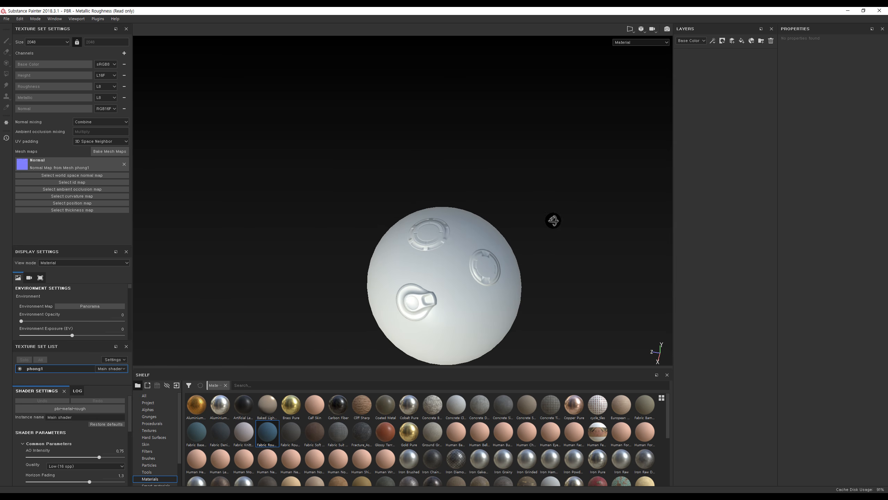
pyautogui.keyDown('alt'); pyautogui.moveTo(553, 221); pyautogui.dragTo(552, 211); pyautogui.keyUp('alt')
pyautogui.keyDown('alt'); pyautogui.moveTo(499, 261); pyautogui.dragTo(484, 228, button='middle'); pyautogui.keyUp('alt')
pyautogui.keyDown('alt'); pyautogui.moveTo(449, 247); pyautogui.dragTo(484, 282, button='right'); pyautogui.keyUp('alt')
pyautogui.keyDown('alt'); pyautogui.moveTo(495, 192); pyautogui.dragTo(500, 229); pyautogui.keyUp('alt')
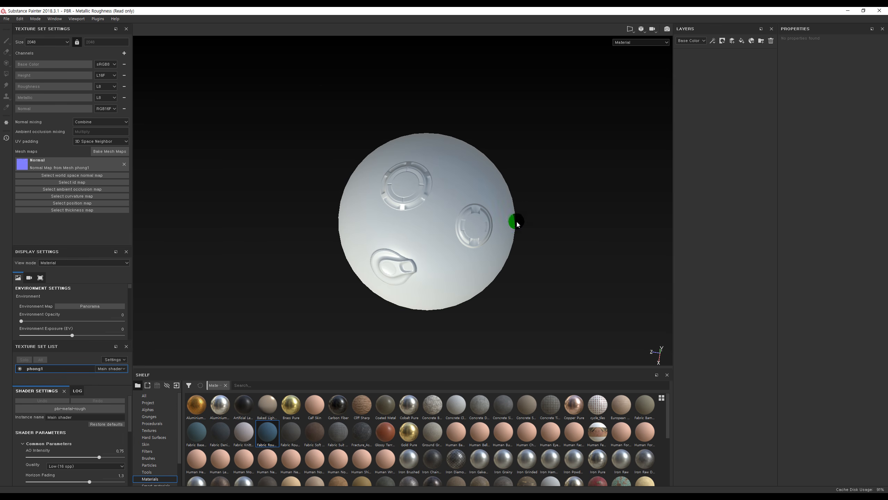
# Enable all mesh maps for baking and use Vertex Color as the ID map's color source
pyautogui.click(119, 153)
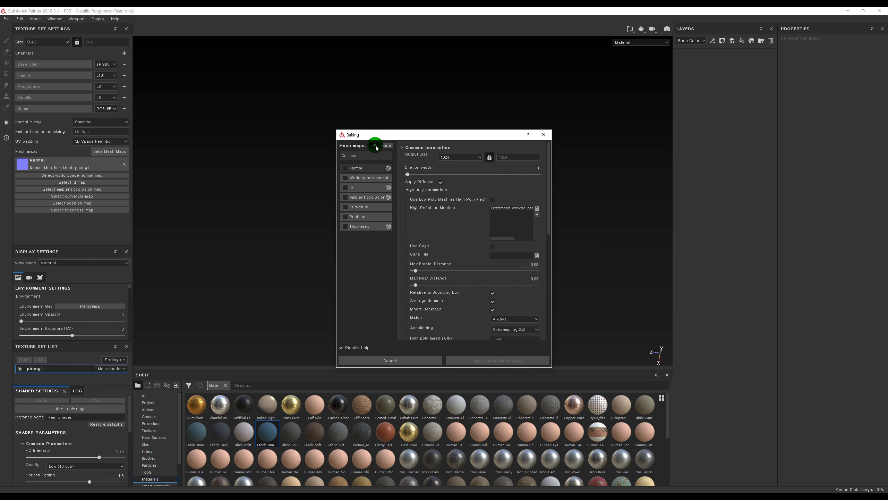
pyautogui.click(351, 189)
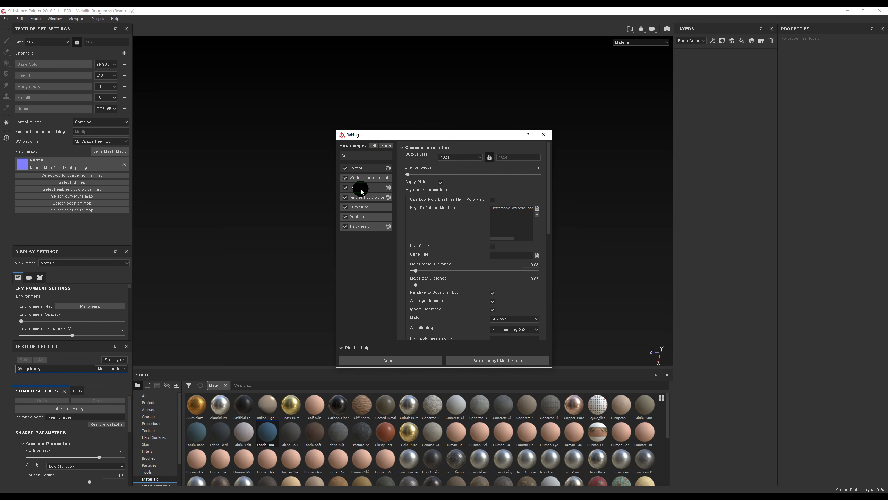
pyautogui.click(361, 189)
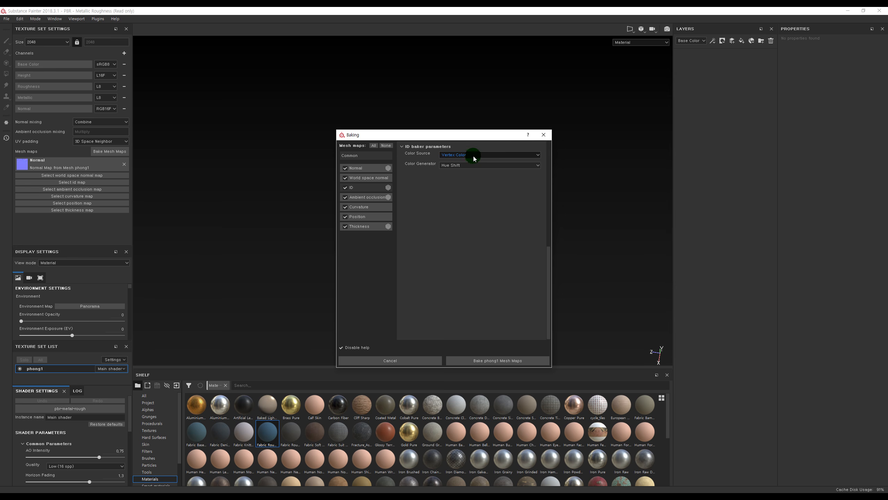
pyautogui.click(474, 156)
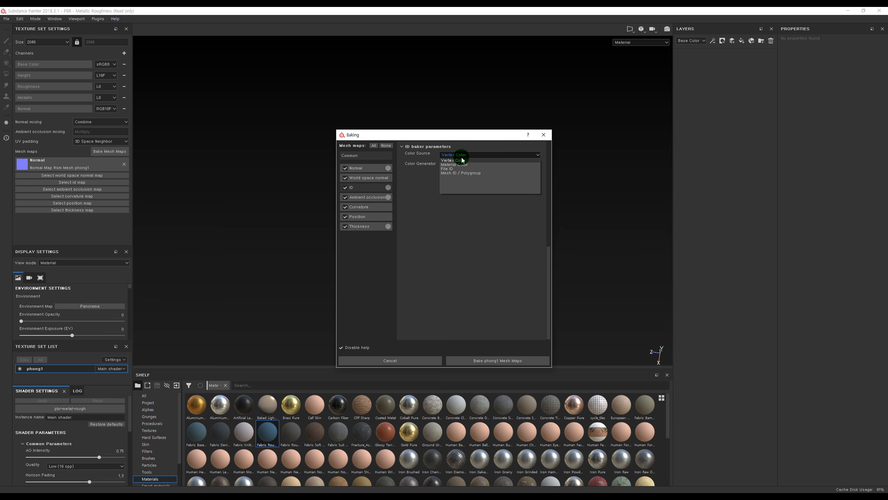
pyautogui.click(463, 160)
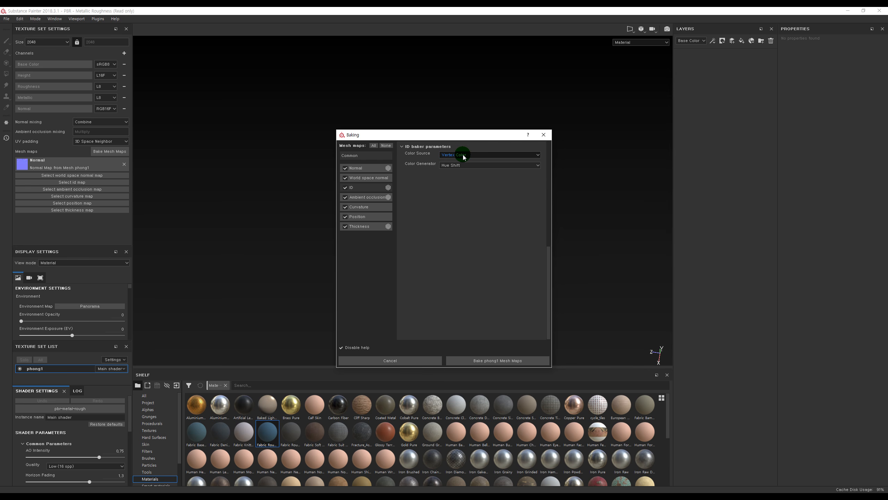
pyautogui.click(463, 155)
pyautogui.click(462, 164)
pyautogui.click(464, 156)
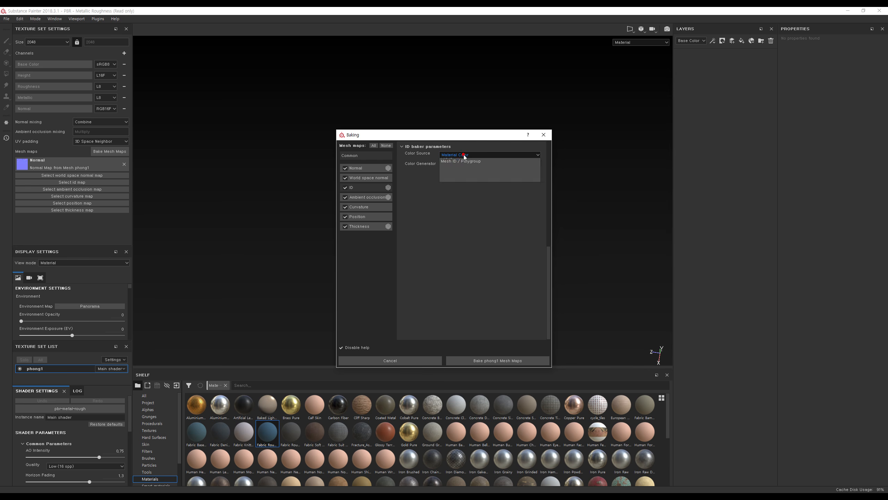
pyautogui.click(463, 162)
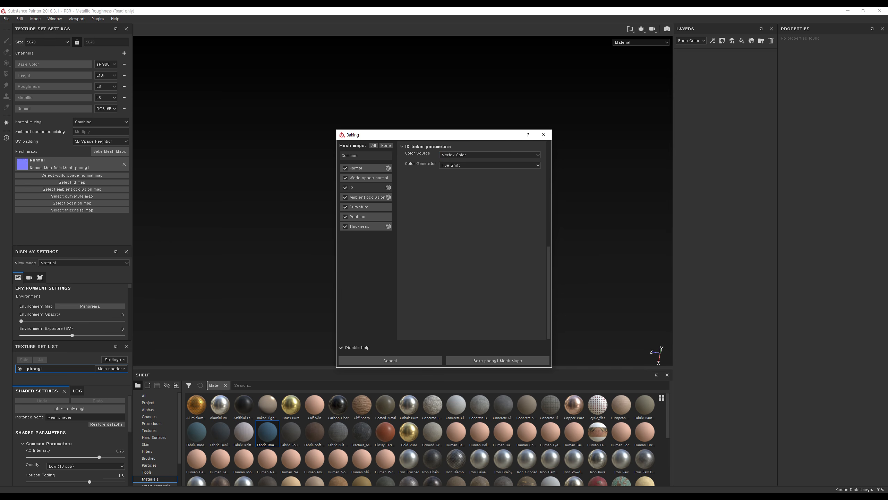
pyautogui.click(366, 197)
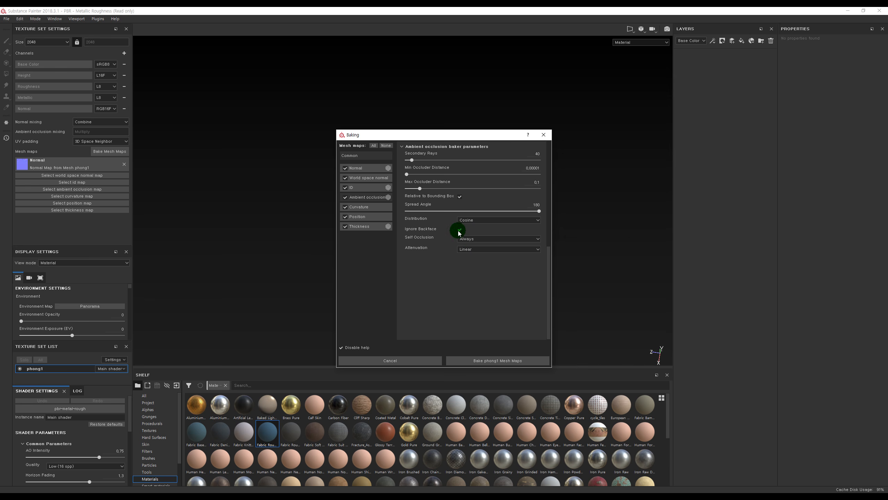
pyautogui.click(370, 207)
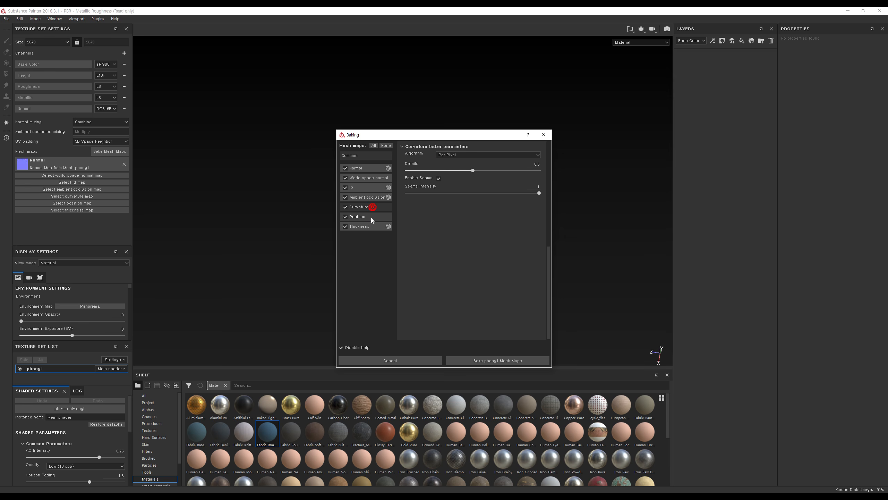
pyautogui.click(366, 198)
pyautogui.click(362, 168)
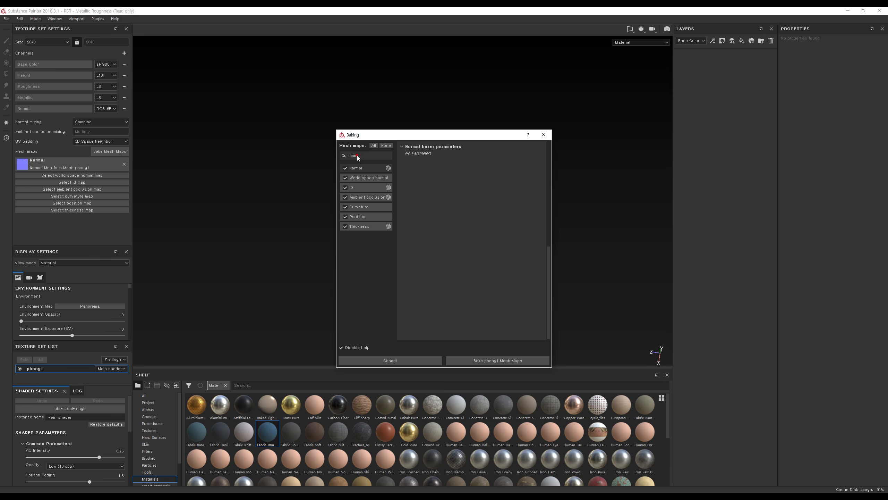
# Set the common baking output size to 2048 and bake all the phong1 mesh maps
pyautogui.click(350, 156)
pyautogui.click(460, 156)
pyautogui.click(448, 191)
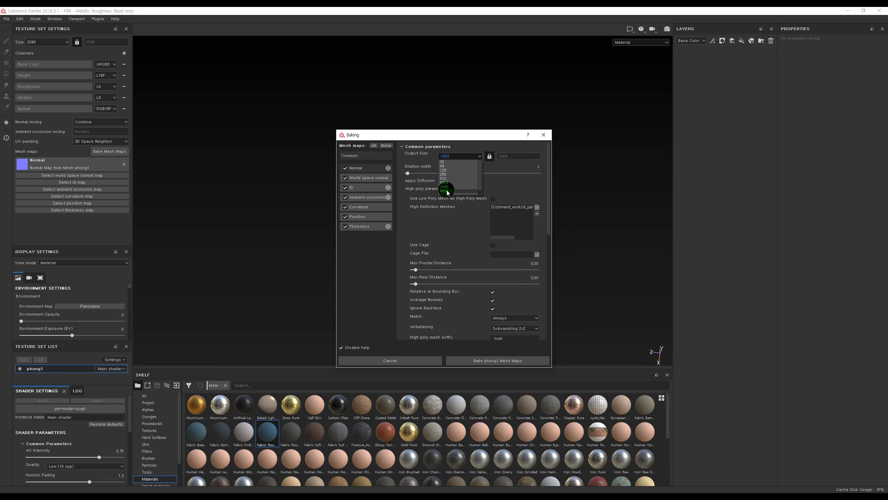
pyautogui.click(447, 186)
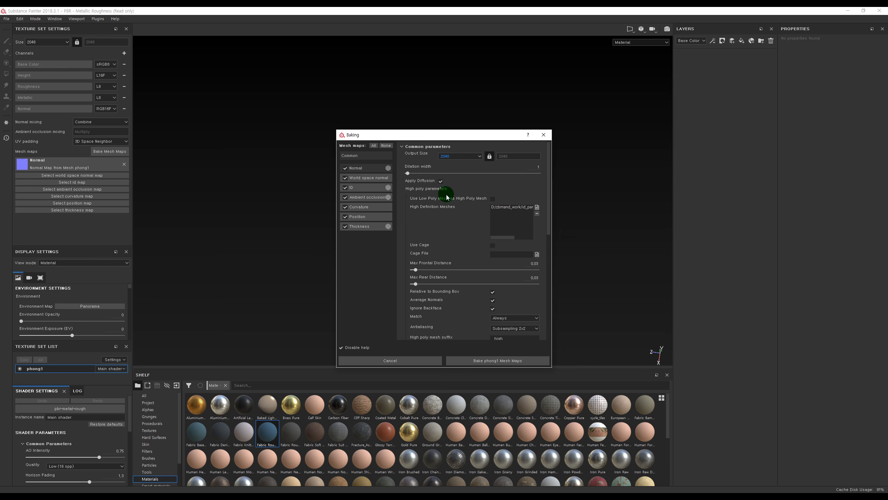
pyautogui.scroll(-2, 512, 303)
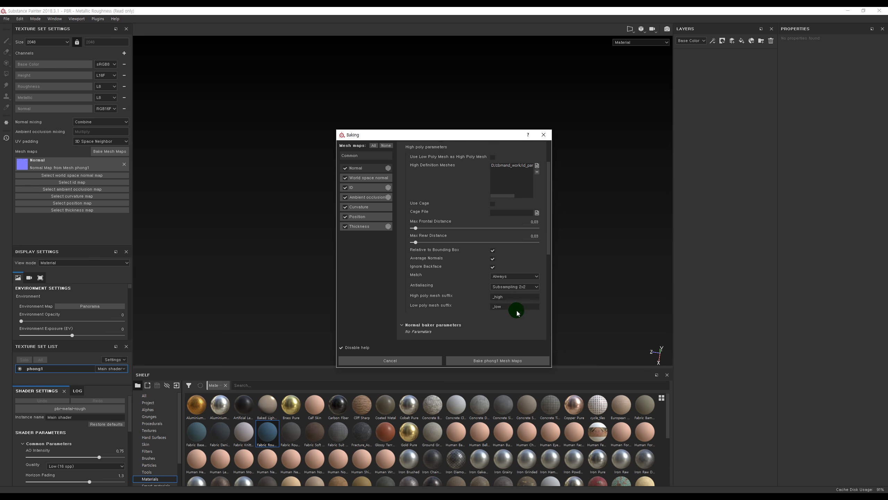
pyautogui.scroll(2, 486, 284)
pyautogui.click(507, 364)
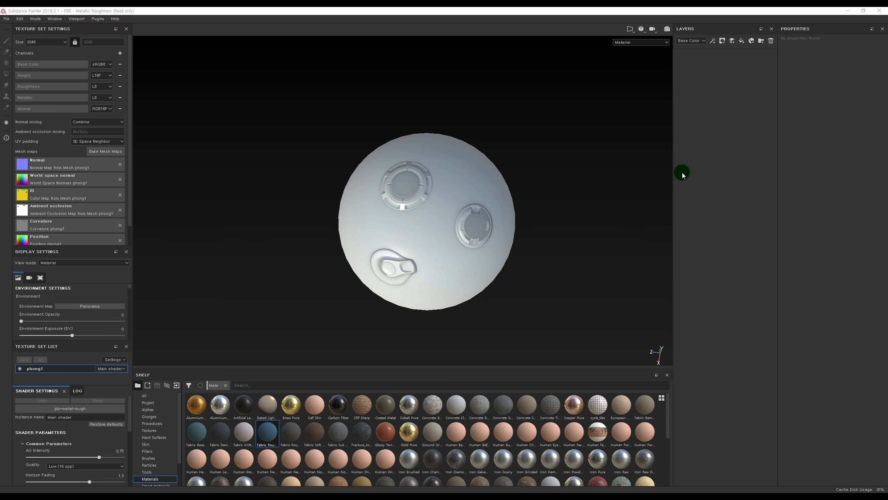
# Cycle the viewport through the baked mesh maps to the ID map and examine its colours on the sphere
pyautogui.keyDown('alt'); pyautogui.moveTo(552, 243); pyautogui.dragTo(564, 180); pyautogui.keyUp('alt')
pyautogui.keyDown('alt'); pyautogui.moveTo(539, 200); pyautogui.dragTo(501, 252, button='right'); pyautogui.keyUp('alt')
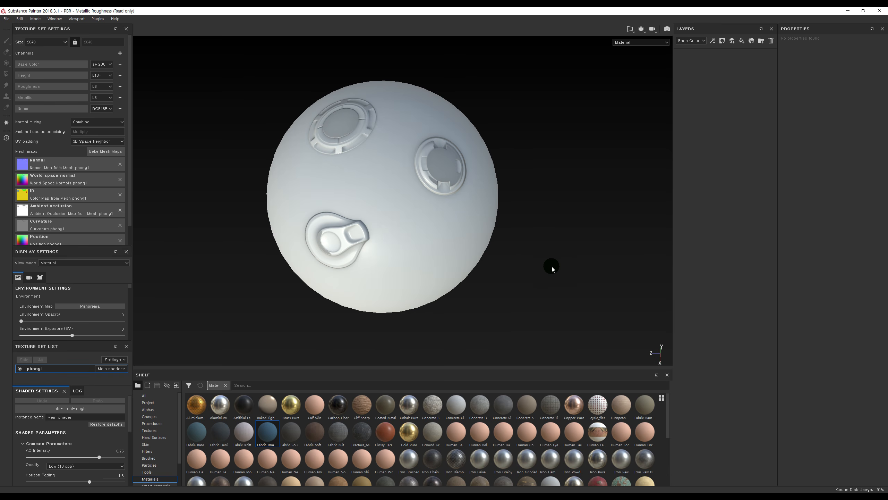
pyautogui.press('b')
pyautogui.press('b')
pyautogui.press('b')
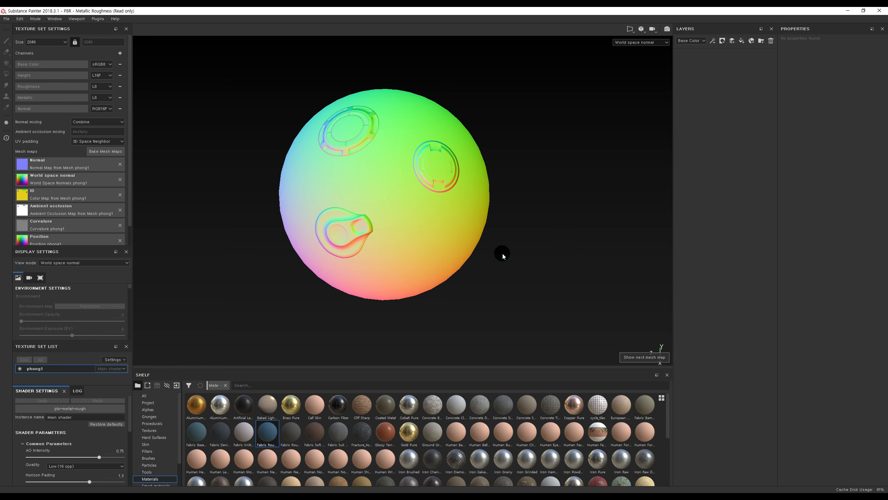
pyautogui.keyDown('alt'); pyautogui.moveTo(521, 207); pyautogui.dragTo(596, 258); pyautogui.keyUp('alt')
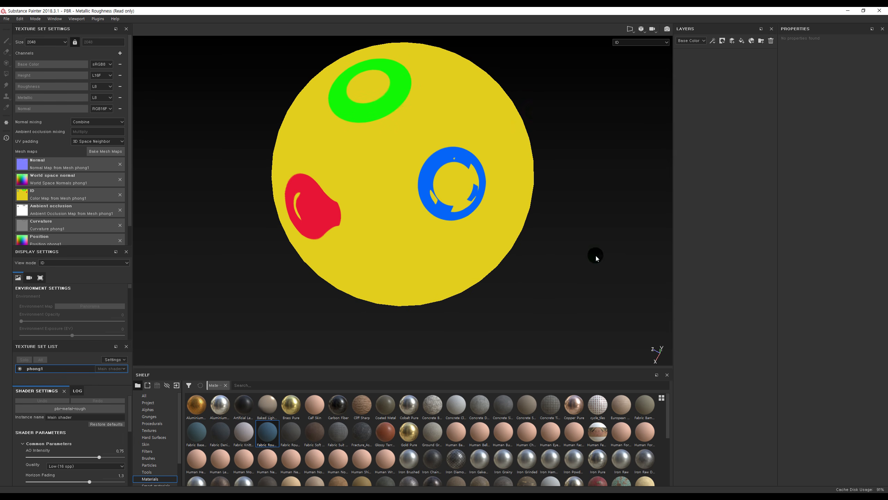
# Set the baking max frontal distance and max rear distance both to 0.01
pyautogui.click(107, 153)
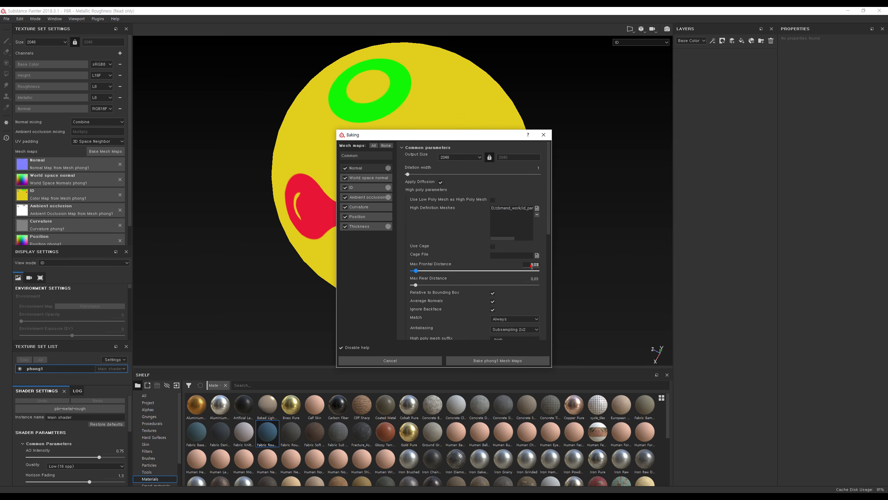
pyautogui.write('0.001')
pyautogui.press('Return')
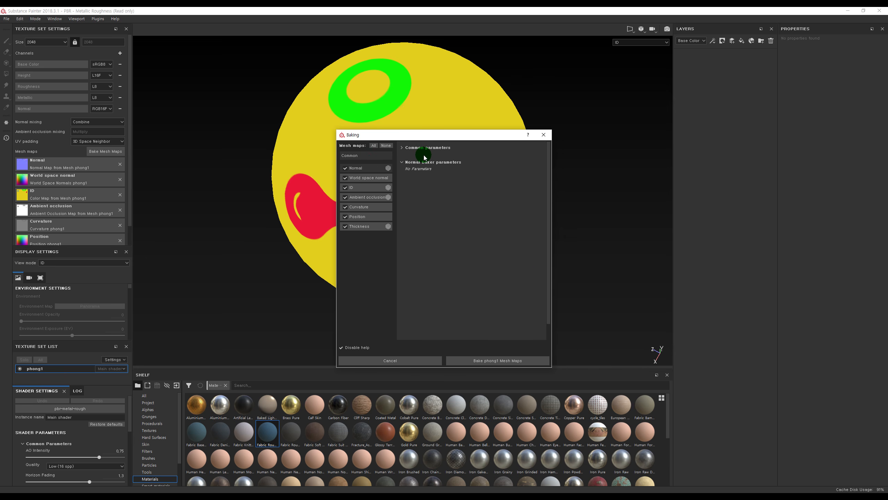
pyautogui.click(405, 148)
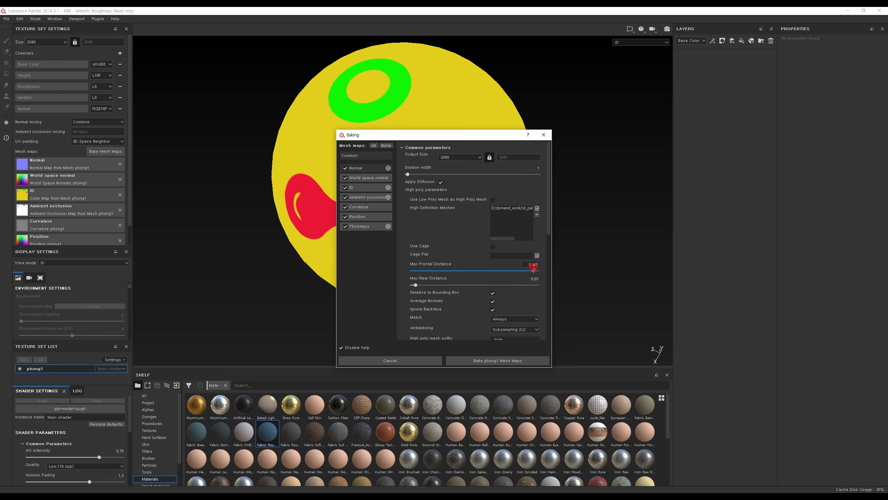
pyautogui.write('01')
pyautogui.click(535, 279)
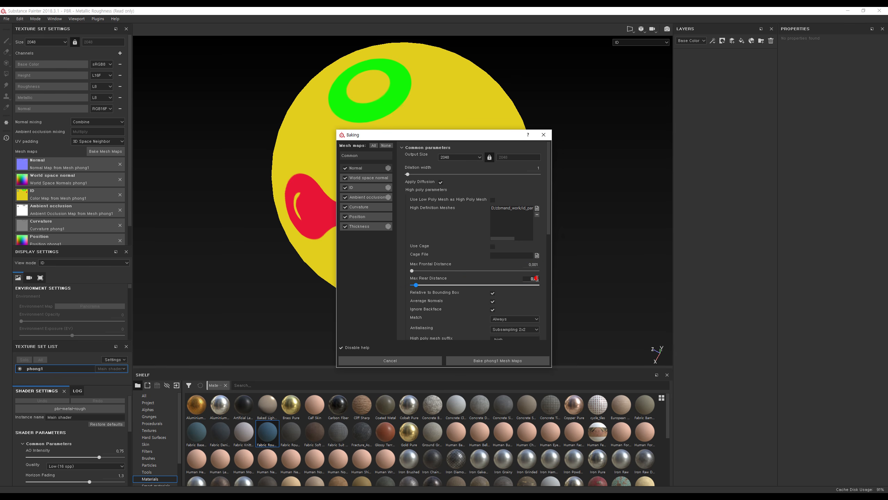
pyautogui.write('0,01')
pyautogui.click(532, 264)
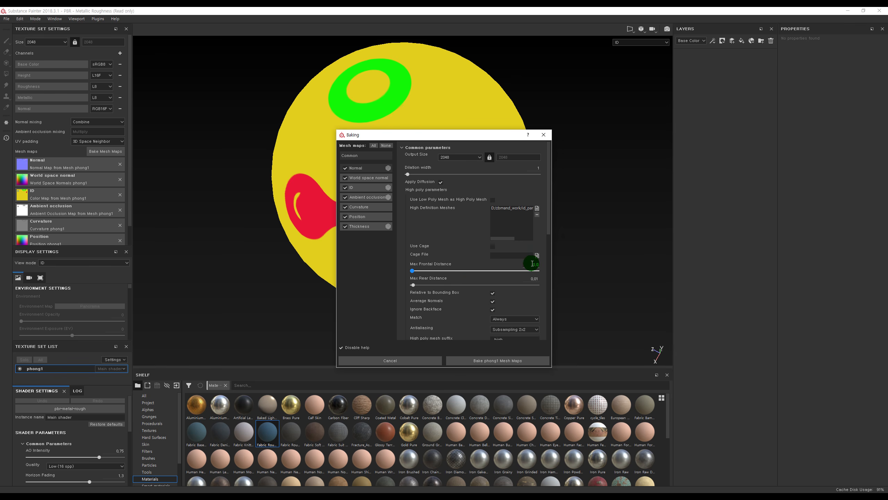
# Limit the bake to the ID map only and bake it for phong1
pyautogui.click(379, 148)
pyautogui.click(345, 188)
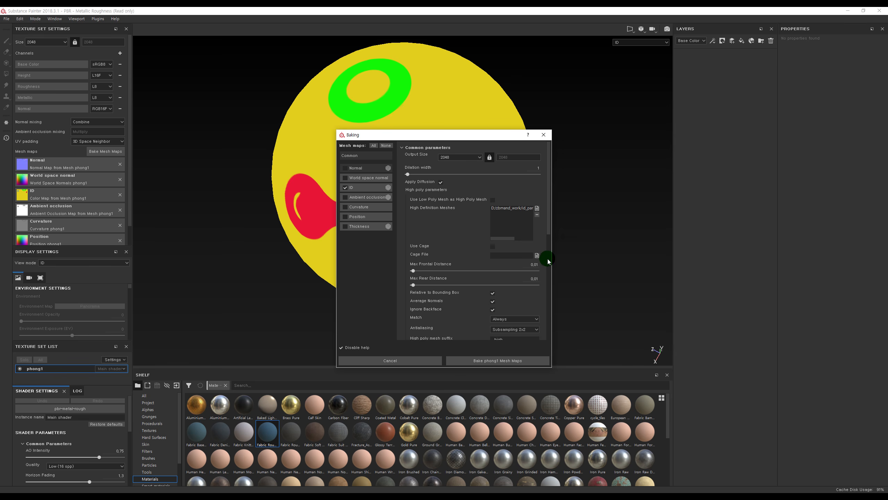
pyautogui.click(373, 185)
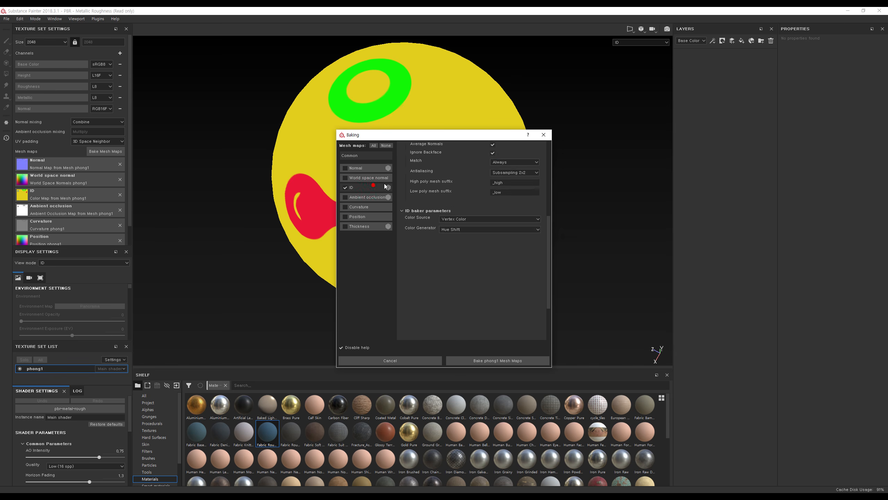
pyautogui.scroll(-2, 532, 343)
pyautogui.click(505, 363)
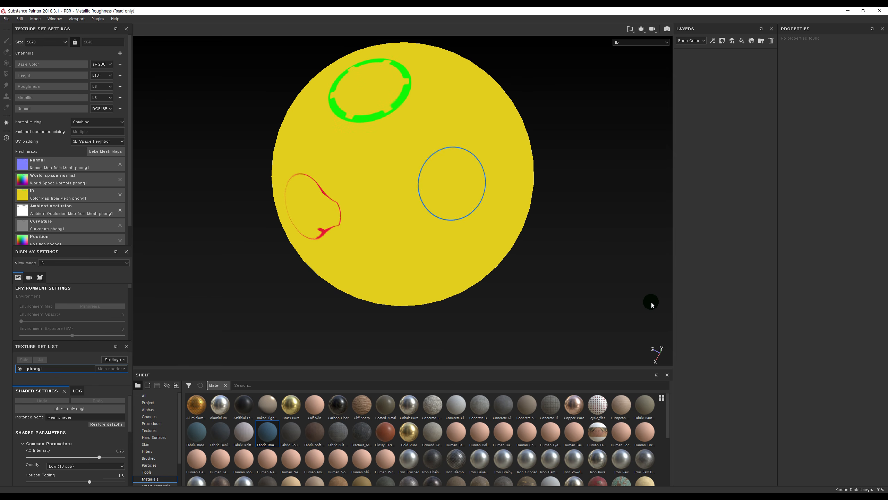
# Set the max frontal and max rear distances to 0.05 and bake the phong1 ID map again
pyautogui.click(90, 154)
pyautogui.click(537, 263)
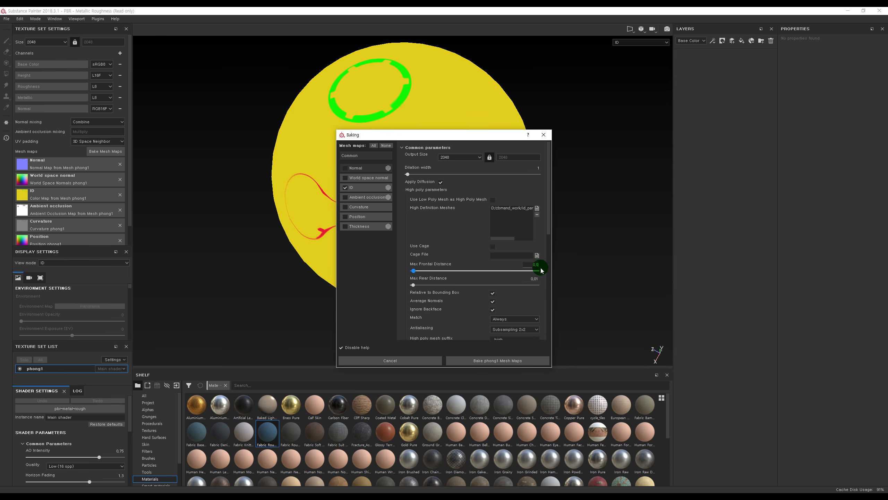
pyautogui.write('5')
pyautogui.click(536, 279)
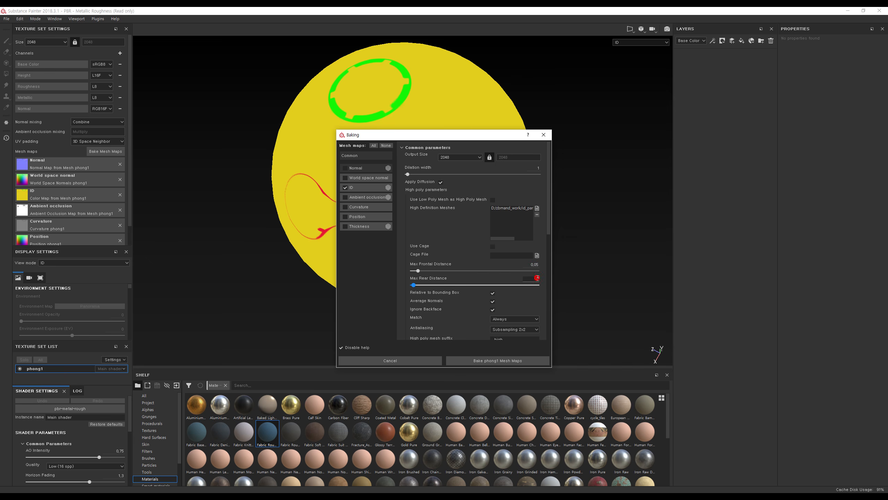
pyautogui.click(523, 361)
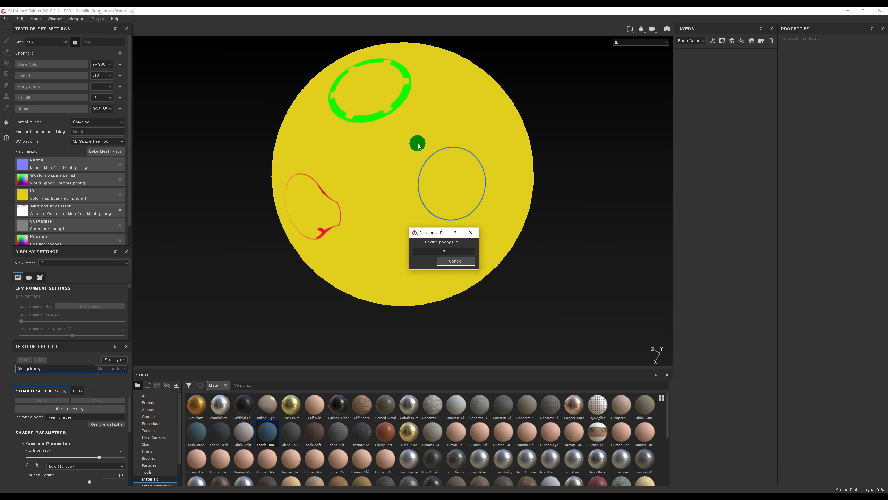
# Examine the blue, green and red areas of the rebaked ID map on the sphere
pyautogui.click(635, 272)
pyautogui.moveTo(582, 214)
pyautogui.keyDown('alt'); pyautogui.mouseDown()
pyautogui.moveTo(548, 198)
pyautogui.moveTo(469, 117)
pyautogui.mouseUp(); pyautogui.keyUp('alt')
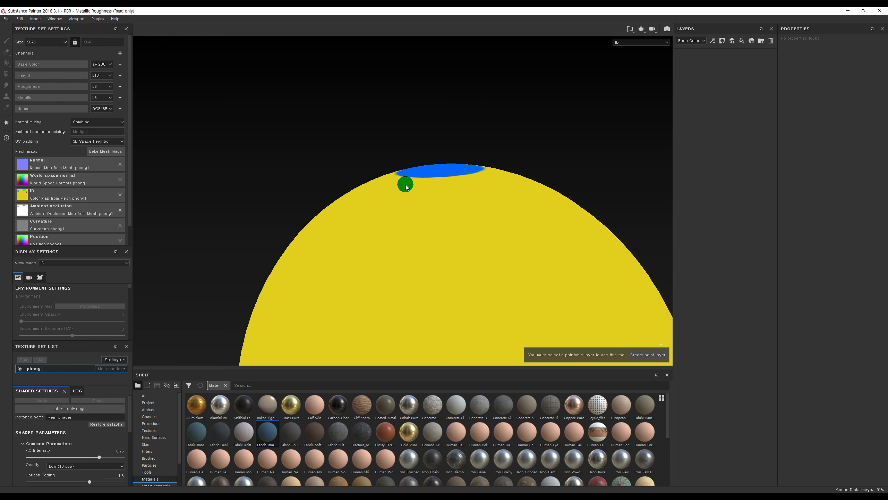
pyautogui.keyDown('alt'); pyautogui.moveTo(425, 178); pyautogui.dragTo(448, 274); pyautogui.keyUp('alt')
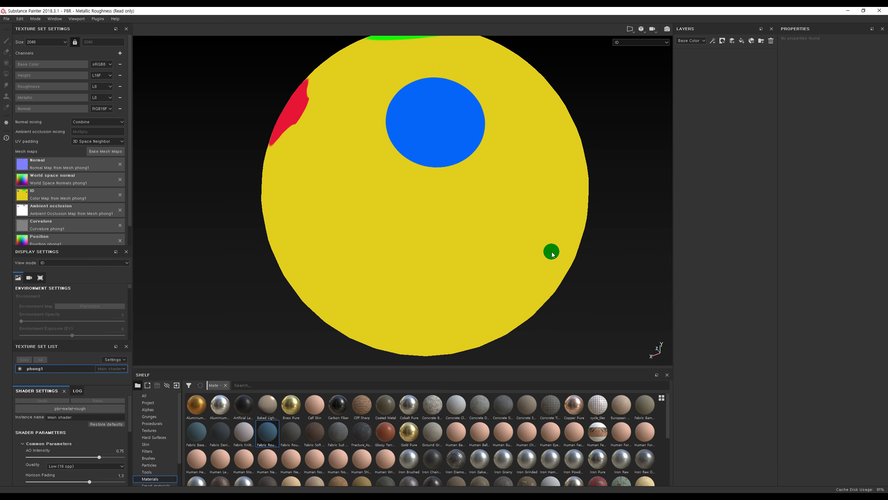
pyautogui.keyDown('alt'); pyautogui.moveTo(552, 254); pyautogui.dragTo(516, 224, button='right'); pyautogui.keyUp('alt')
pyautogui.keyDown('alt'); pyautogui.moveTo(516, 224); pyautogui.dragTo(477, 288); pyautogui.keyUp('alt')
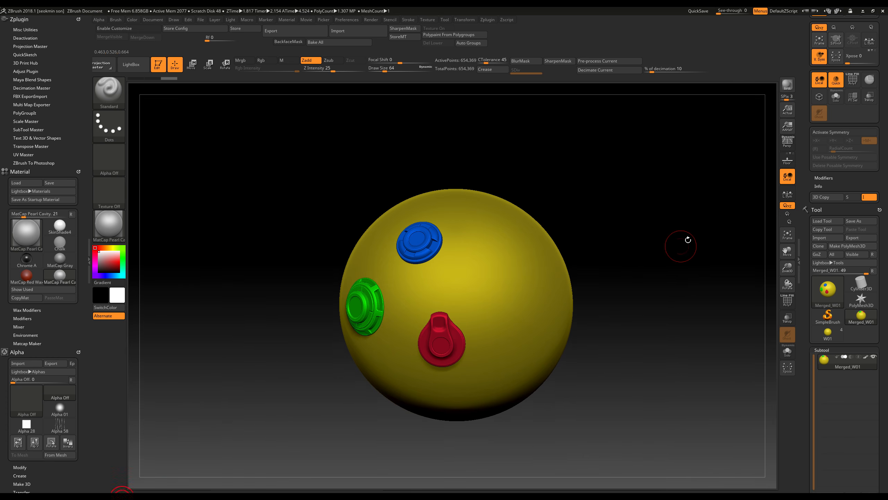
# Compare with the polypainted high-poly sphere in ZBrush from several sides, and return to Substance Painter
pyautogui.moveTo(685, 239)
pyautogui.mouseDown()
pyautogui.moveTo(654, 231)
pyautogui.moveTo(605, 241)
pyautogui.mouseUp()
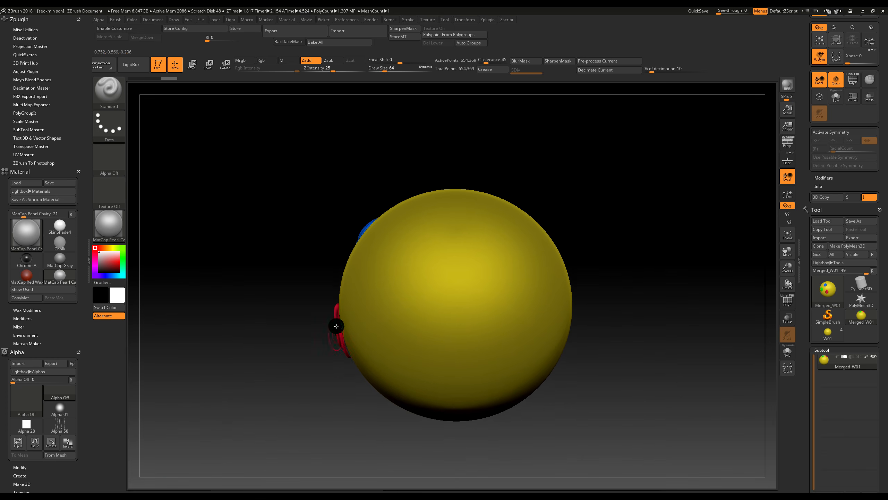
pyautogui.moveTo(273, 334); pyautogui.dragTo(244, 401)
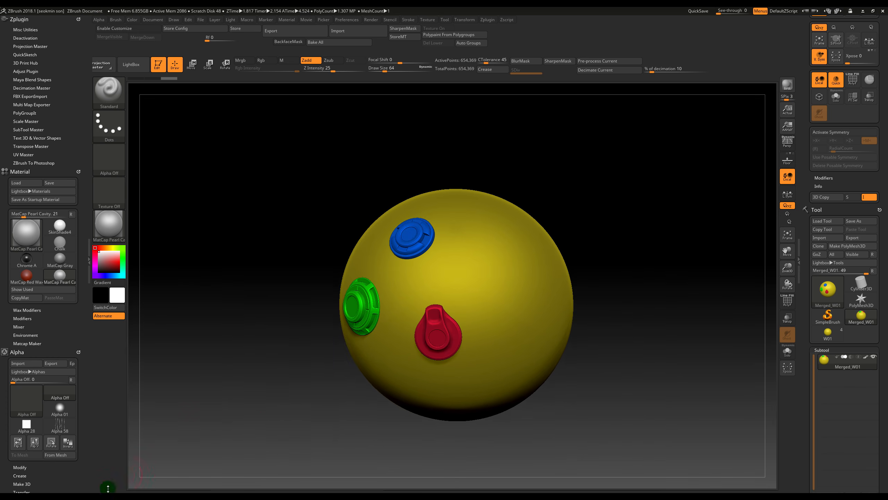
pyautogui.press('super')
pyautogui.click(126, 491)
# Cycle the viewport from the ID map through ambient occlusion to the thickness map and examine the raised parts
pyautogui.keyDown('alt'); pyautogui.moveTo(527, 158); pyautogui.dragTo(561, 146); pyautogui.keyUp('alt')
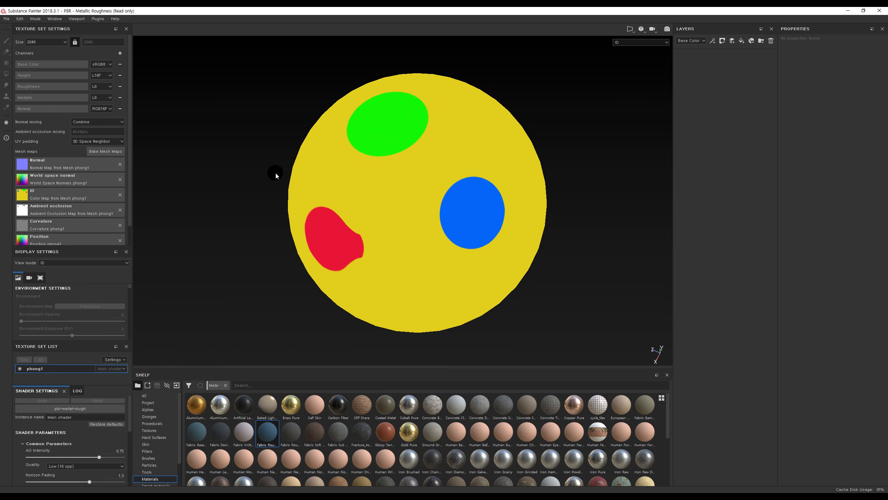
pyautogui.keyDown('alt'); pyautogui.moveTo(608, 208); pyautogui.dragTo(613, 194); pyautogui.keyUp('alt')
pyautogui.press('b')
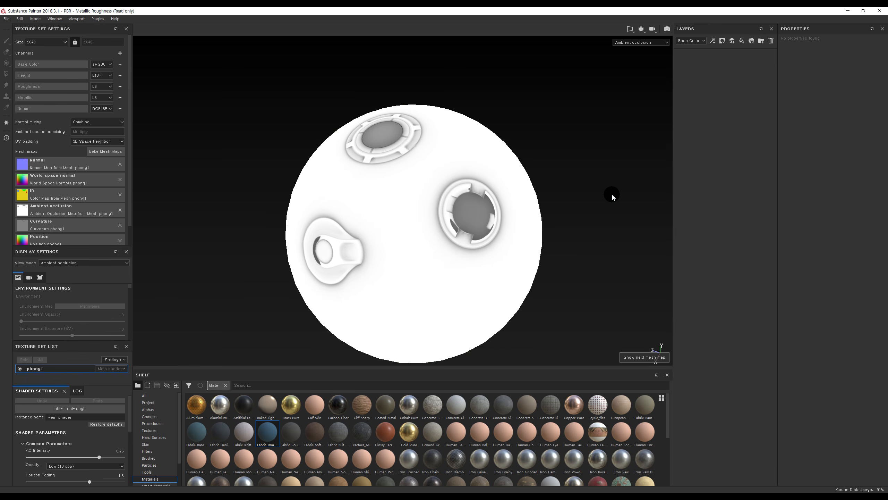
pyautogui.press('b')
pyautogui.press('b')
pyautogui.press('b')
pyautogui.keyDown('alt'); pyautogui.moveTo(519, 115); pyautogui.dragTo(646, 236, button='right'); pyautogui.keyUp('alt')
pyautogui.keyDown('alt'); pyautogui.moveTo(646, 236); pyautogui.dragTo(518, 124); pyautogui.keyUp('alt')
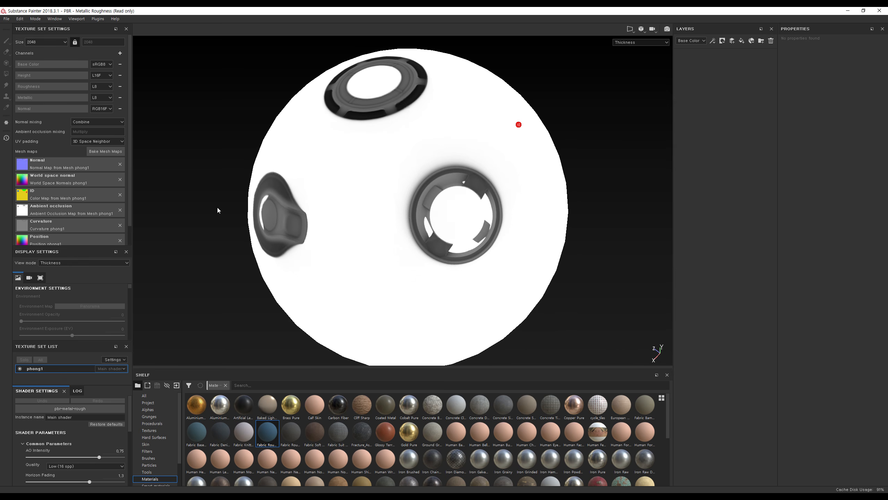
# Return the viewport to the material view and examine the raised parts on the sphere
pyautogui.click(112, 155)
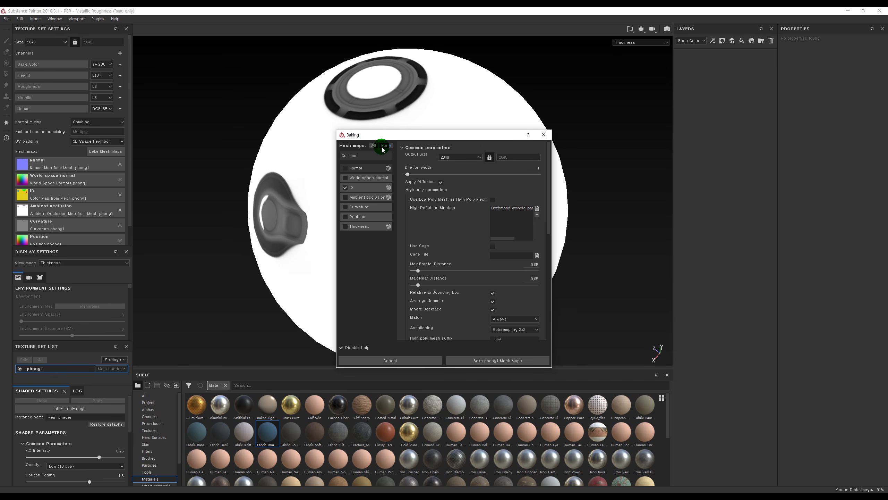
pyautogui.click(546, 137)
pyautogui.keyDown('alt'); pyautogui.moveTo(602, 144); pyautogui.dragTo(581, 133, button='right'); pyautogui.keyUp('alt')
pyautogui.moveTo(580, 133)
pyautogui.keyDown('alt'); pyautogui.mouseDown()
pyautogui.moveTo(594, 147)
pyautogui.moveTo(593, 137)
pyautogui.mouseUp(); pyautogui.keyUp('alt')
pyautogui.keyDown('alt'); pyautogui.moveTo(592, 168); pyautogui.dragTo(536, 181); pyautogui.keyUp('alt')
pyautogui.press('m')
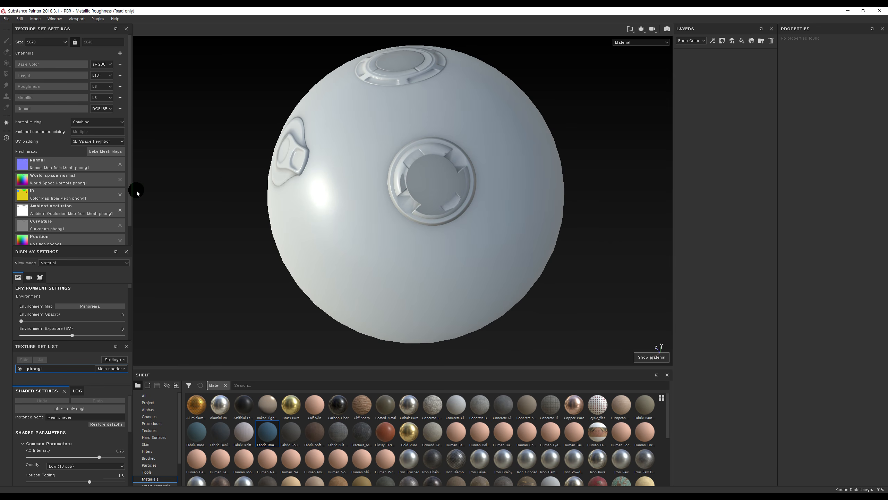
# Enable all mesh maps for baking and bake them again for phong1
pyautogui.click(106, 152)
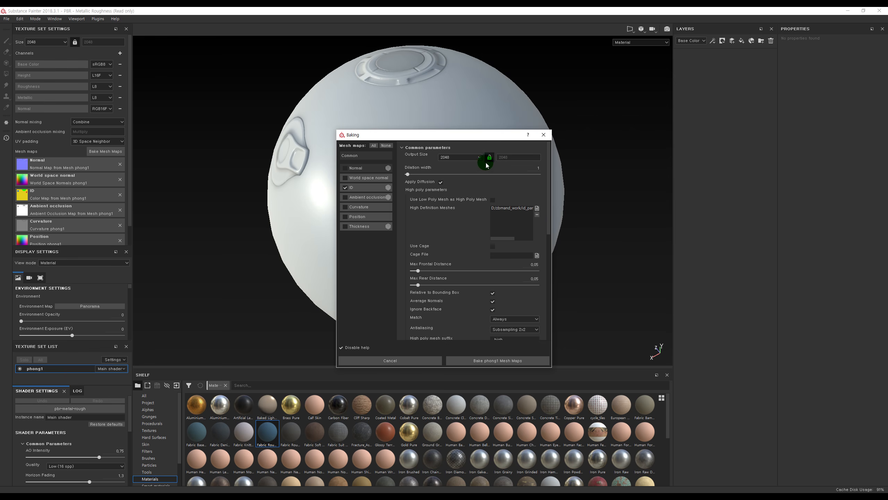
pyautogui.click(391, 147)
pyautogui.click(496, 361)
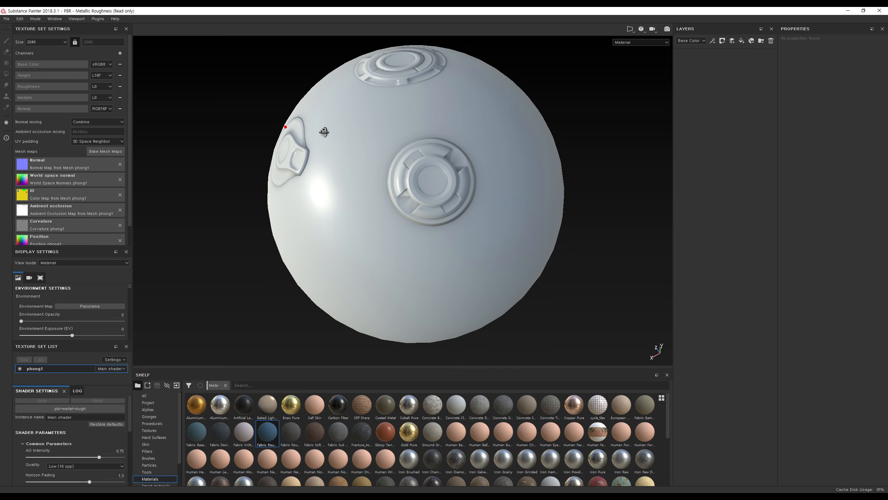
# Examine the rebaked details in the material view and cycle through the mesh maps up to the position map
pyautogui.keyDown('alt'); pyautogui.moveTo(323, 135); pyautogui.dragTo(374, 159); pyautogui.keyUp('alt')
pyautogui.keyDown('alt'); pyautogui.moveTo(392, 136); pyautogui.dragTo(439, 178, button='right'); pyautogui.keyUp('alt')
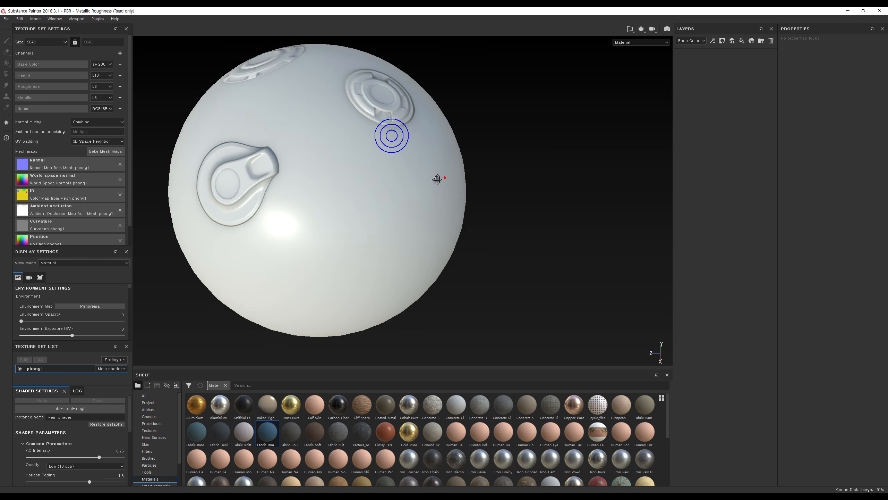
pyautogui.keyDown('alt'); pyautogui.moveTo(444, 178); pyautogui.dragTo(429, 215); pyautogui.keyUp('alt')
pyautogui.press('b')
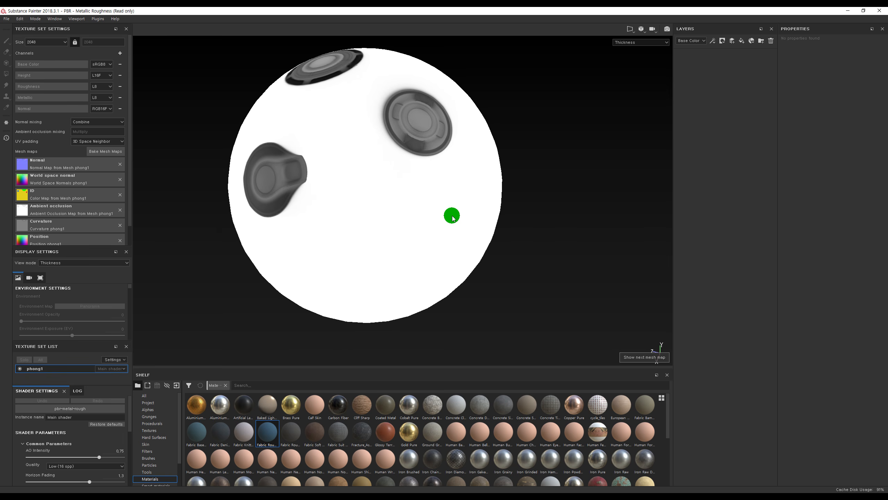
pyautogui.press('b')
pyautogui.press('b')
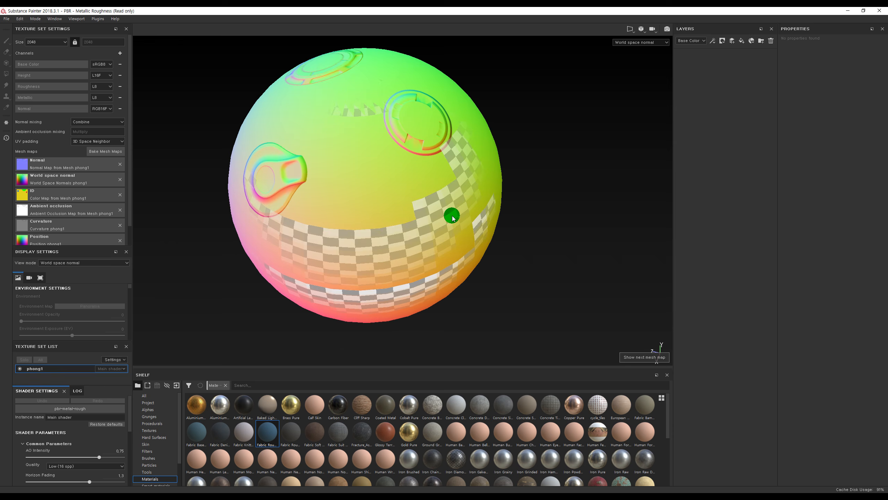
pyautogui.press('b')
pyautogui.press('b')
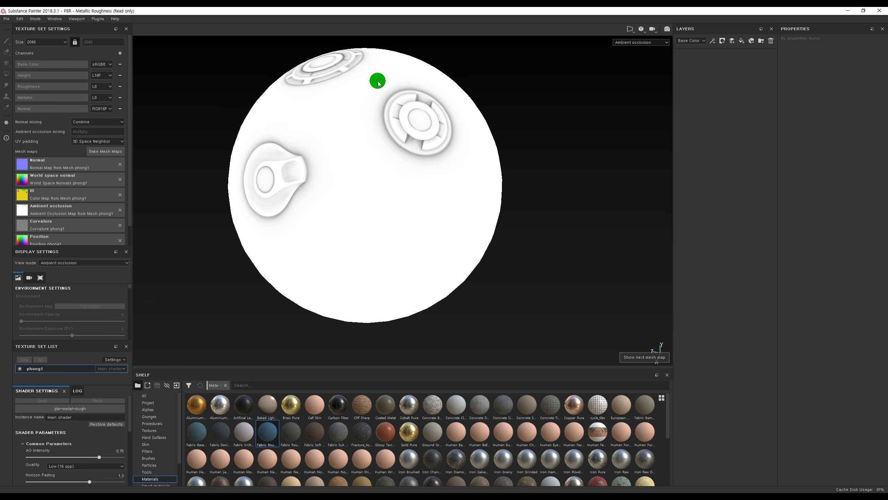
pyautogui.press('b')
pyautogui.press('b')
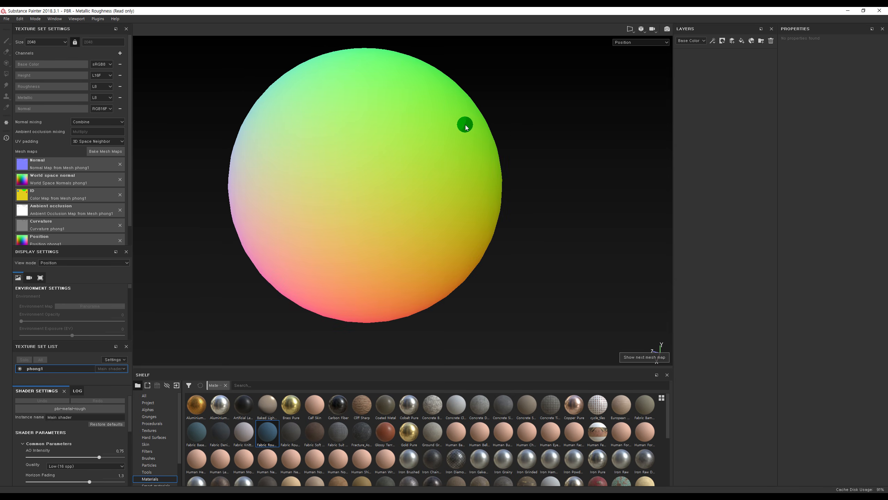
# Return the viewport to the material view and list the smart materials in the shelf
pyautogui.press('m')
pyautogui.keyDown('alt'); pyautogui.moveTo(480, 130); pyautogui.dragTo(369, 201); pyautogui.keyUp('alt')
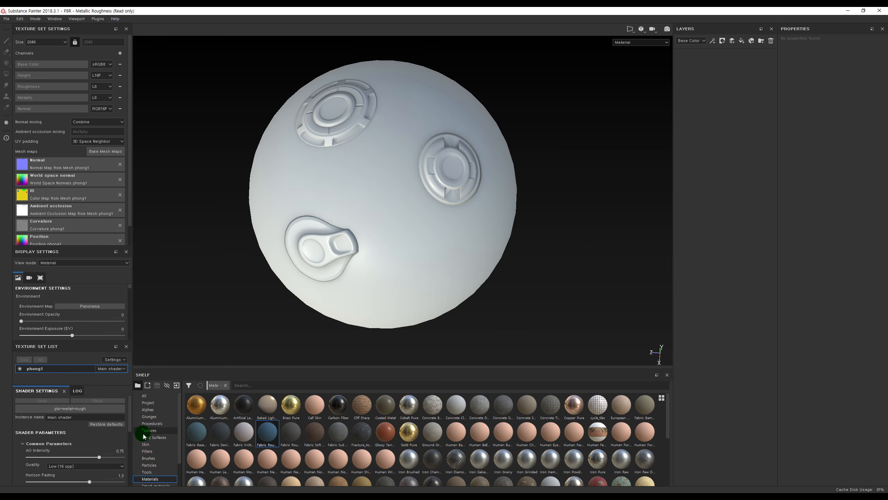
pyautogui.scroll(-2, 154, 409)
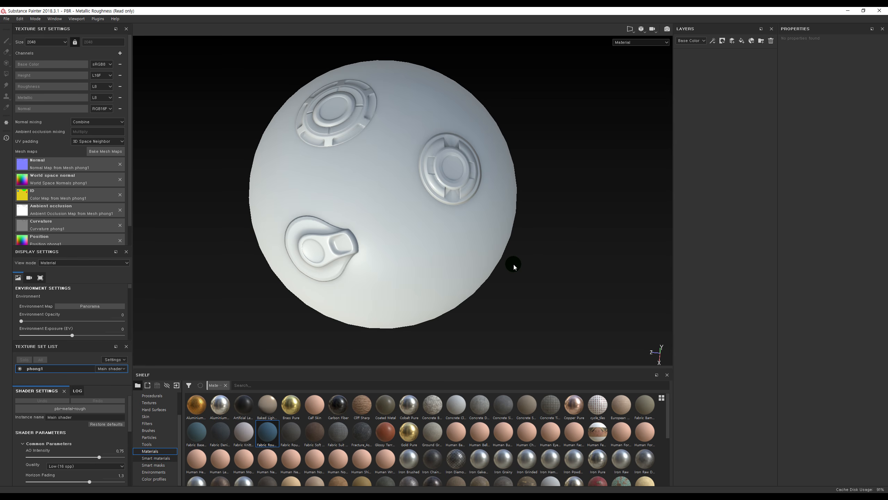
pyautogui.click(155, 459)
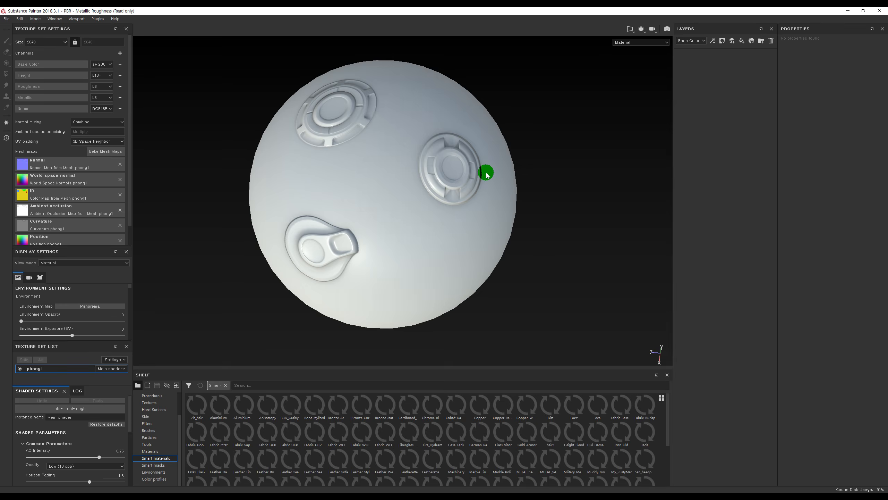
pyautogui.moveTo(589, 265)
pyautogui.keyDown('alt'); pyautogui.mouseDown()
pyautogui.moveTo(589, 242)
pyautogui.moveTo(589, 265)
pyautogui.mouseUp(); pyautogui.keyUp('alt')
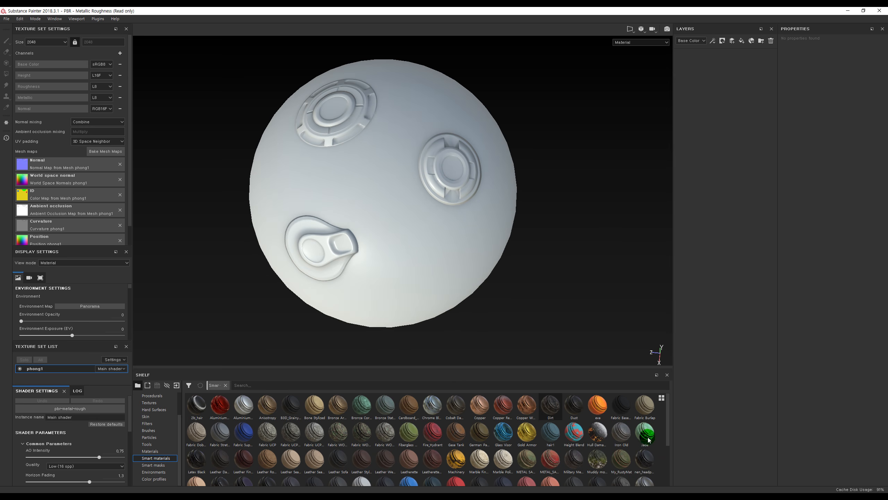
# Enlarge the shelf and apply the Wood Beech Veined smart material to the sphere
pyautogui.scroll(-3, 407, 402)
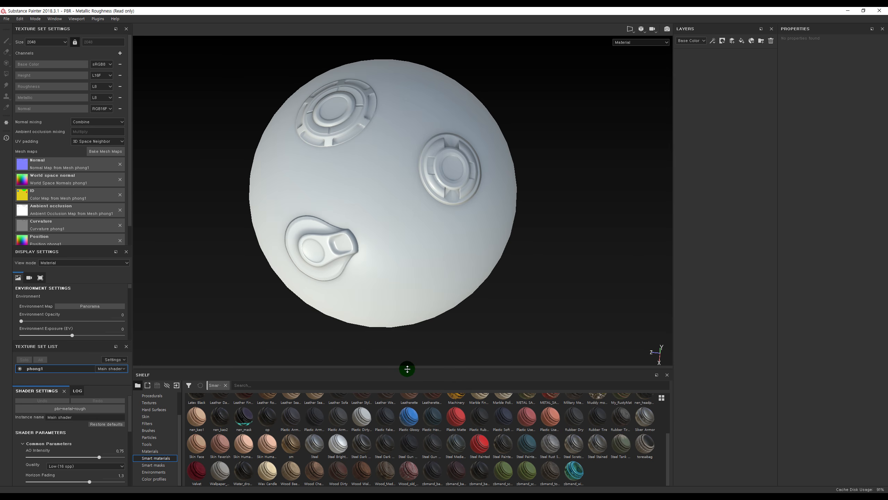
pyautogui.moveTo(407, 368); pyautogui.dragTo(408, 344)
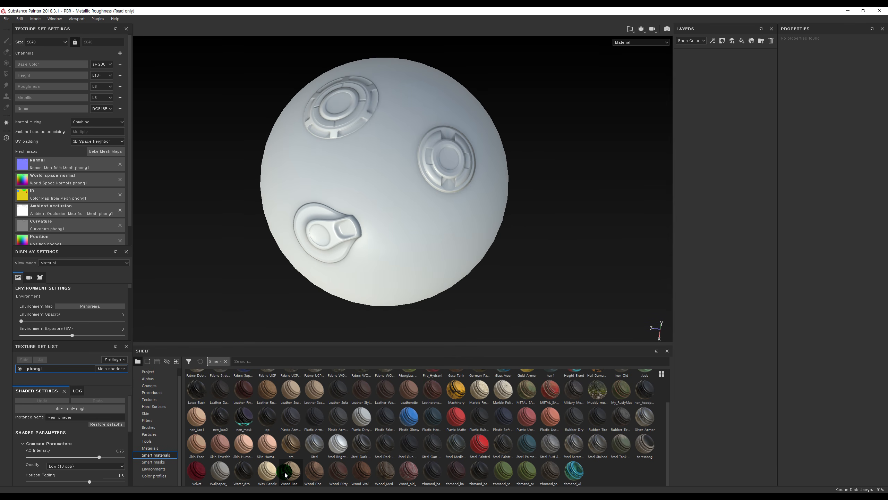
pyautogui.moveTo(285, 475); pyautogui.dragTo(425, 233)
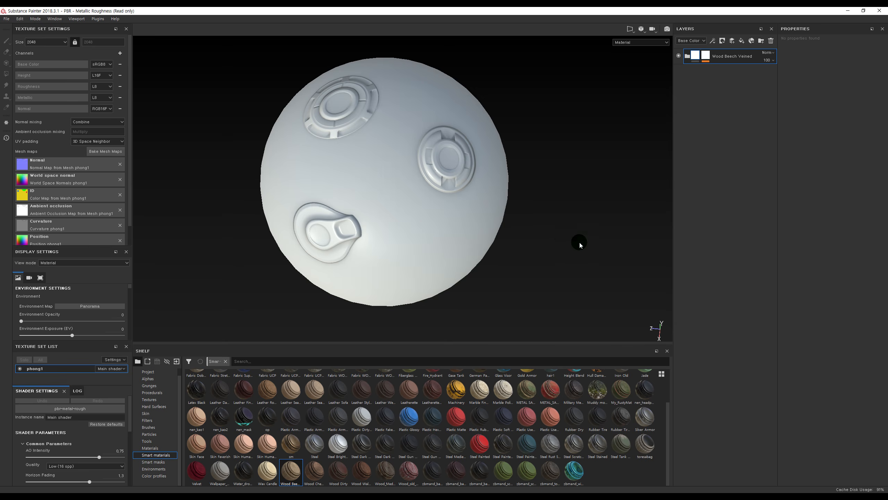
# Apply the Fabric Super Hero, Fabric Stretchy Sci-Fi and Anisotropy smart materials to the teardrop detail, dark-side disc and remaining disc by ID colour
pyautogui.moveTo(585, 257)
pyautogui.keyDown('alt'); pyautogui.mouseDown()
pyautogui.moveTo(582, 215)
pyautogui.moveTo(584, 295)
pyautogui.moveTo(589, 250)
pyautogui.mouseUp(); pyautogui.keyUp('alt')
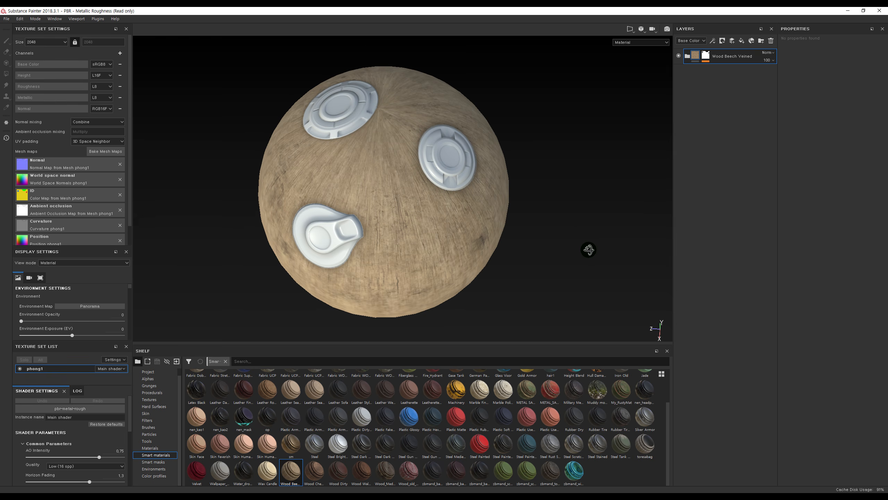
pyautogui.scroll(2, 489, 455)
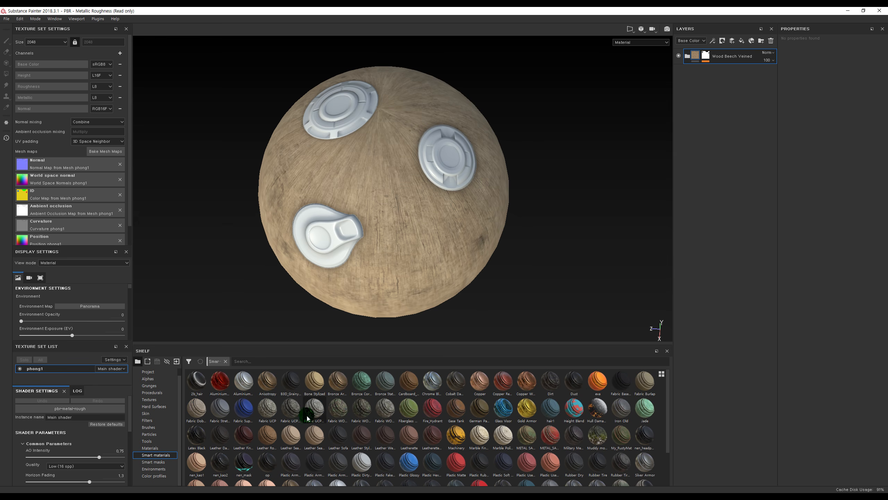
pyautogui.moveTo(244, 411); pyautogui.dragTo(306, 229)
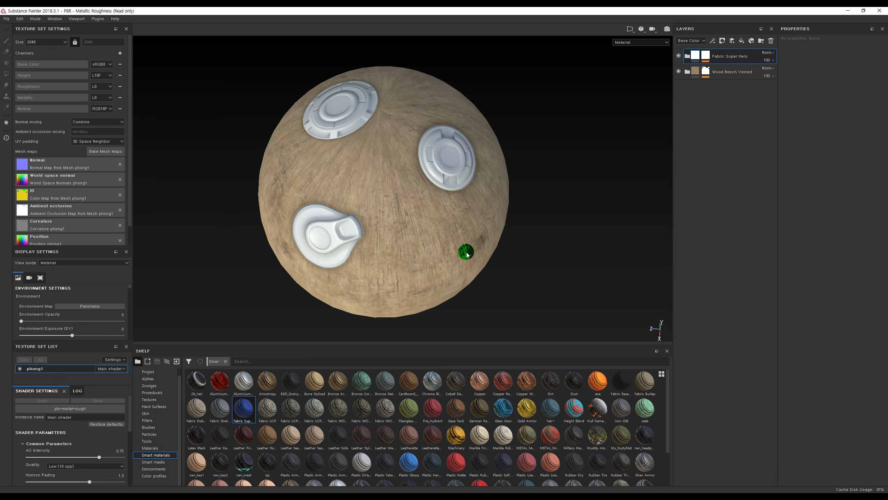
pyautogui.moveTo(220, 409); pyautogui.dragTo(451, 162)
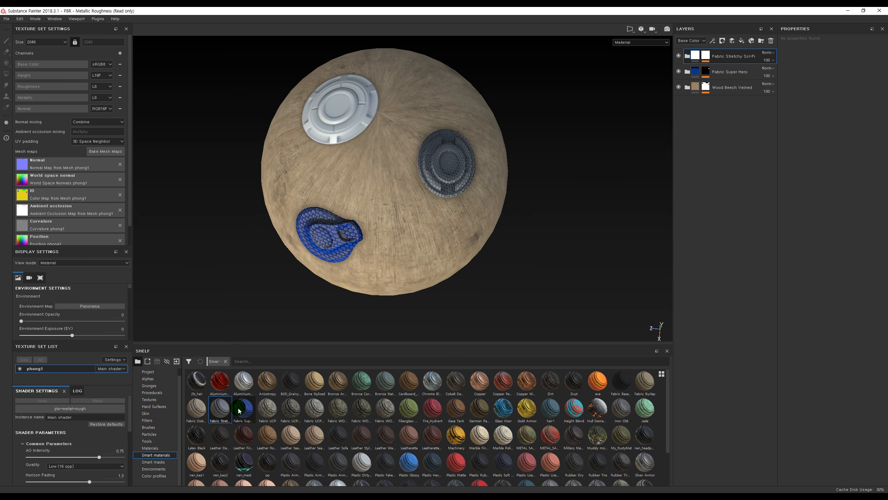
pyautogui.keyDown('ctrl'); pyautogui.moveTo(268, 384); pyautogui.dragTo(516, 112); pyautogui.keyUp('ctrl')
# Examine the fabric and bronze materials masked onto the sphere's raised details up close
pyautogui.keyDown('alt'); pyautogui.moveTo(516, 111); pyautogui.dragTo(591, 238, button='right'); pyautogui.keyUp('alt')
pyautogui.keyDown('alt'); pyautogui.moveTo(455, 189); pyautogui.dragTo(498, 250, button='middle'); pyautogui.keyUp('alt')
pyautogui.keyDown('alt'); pyautogui.moveTo(477, 193); pyautogui.dragTo(539, 163, button='right'); pyautogui.keyUp('alt')
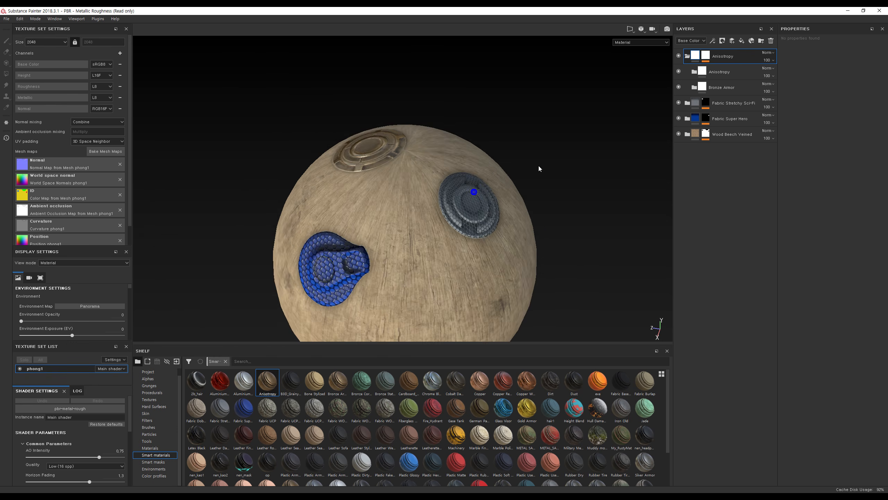
pyautogui.keyDown('alt'); pyautogui.moveTo(542, 178); pyautogui.dragTo(545, 201); pyautogui.keyUp('alt')
pyautogui.moveTo(575, 240)
pyautogui.keyDown('alt'); pyautogui.mouseDown()
pyautogui.moveTo(501, 155)
pyautogui.moveTo(560, 238)
pyautogui.mouseUp(); pyautogui.keyUp('alt')
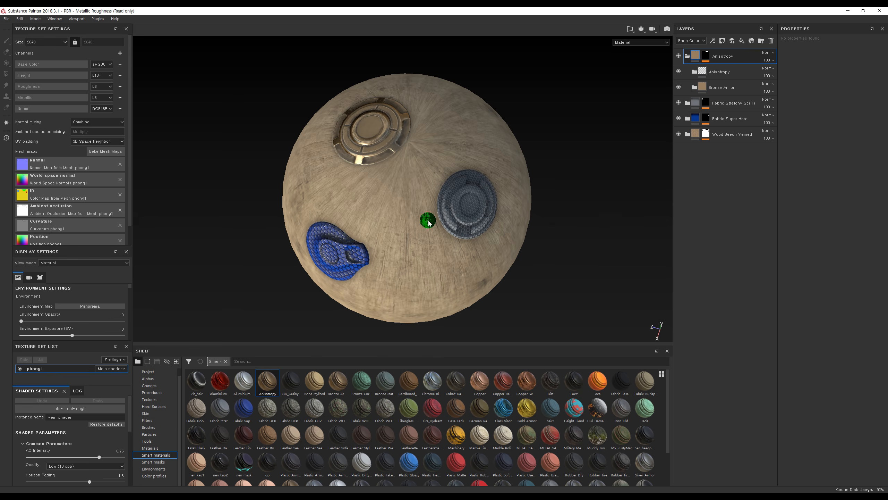
pyautogui.keyDown('alt'); pyautogui.moveTo(594, 234); pyautogui.dragTo(567, 255); pyautogui.keyUp('alt')
pyautogui.moveTo(491, 175)
pyautogui.keyDown('alt'); pyautogui.mouseDown(button='right')
pyautogui.moveTo(492, 193)
pyautogui.moveTo(491, 184)
pyautogui.mouseUp(button='right'); pyautogui.keyUp('alt')
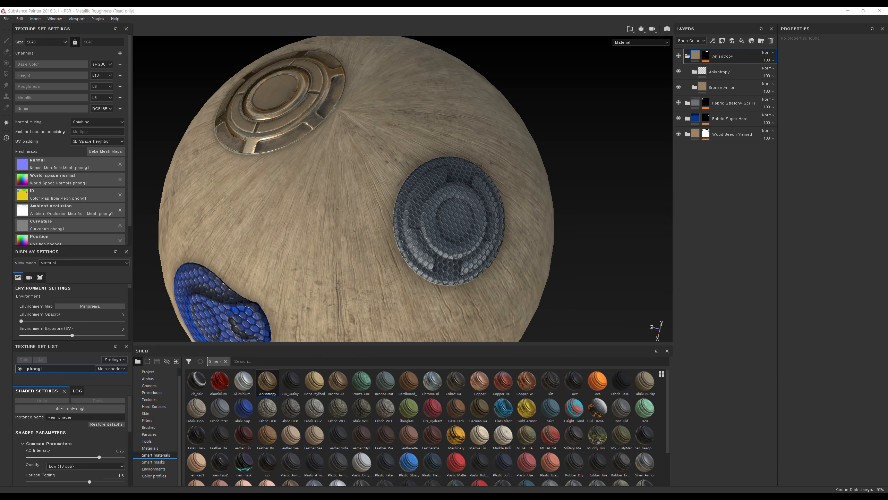
pyautogui.keyDown('alt'); pyautogui.moveTo(515, 143); pyautogui.dragTo(514, 147, button='right'); pyautogui.keyUp('alt')
pyautogui.keyDown('alt'); pyautogui.moveTo(396, 224); pyautogui.dragTo(465, 184); pyautogui.keyUp('alt')
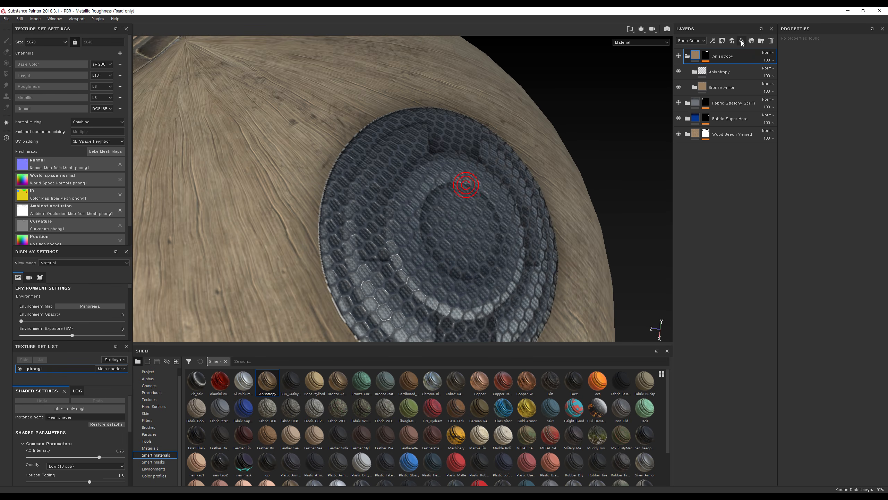
# Collapse the Anisotropy group and inspect the color selection in the Fabric Super Hero mask
pyautogui.click(687, 56)
pyautogui.click(686, 55)
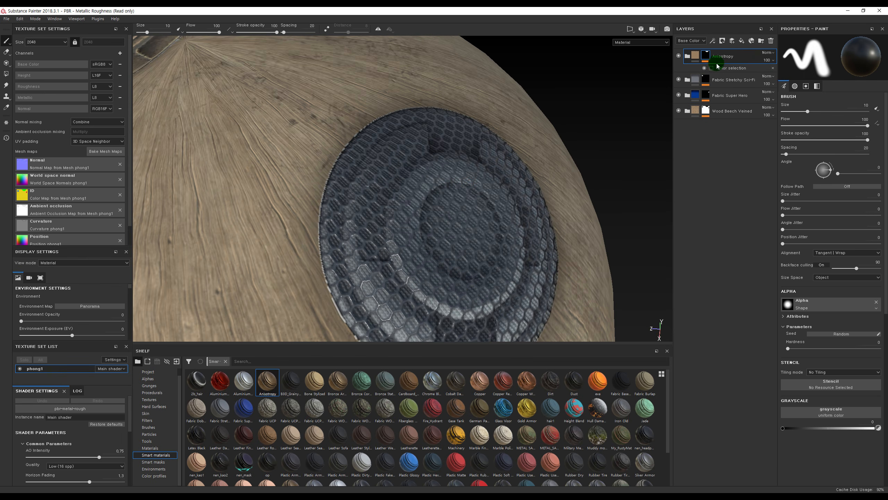
pyautogui.click(706, 79)
pyautogui.click(706, 106)
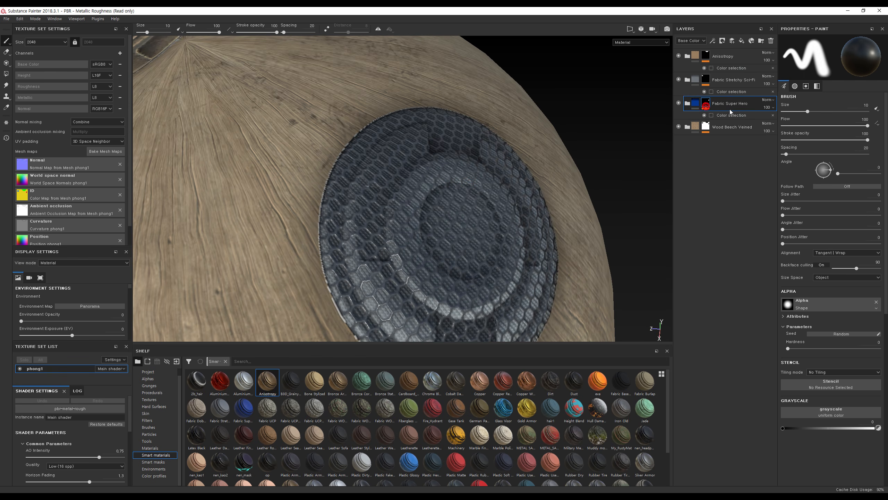
pyautogui.click(731, 115)
pyautogui.scroll(-4, 519, 176)
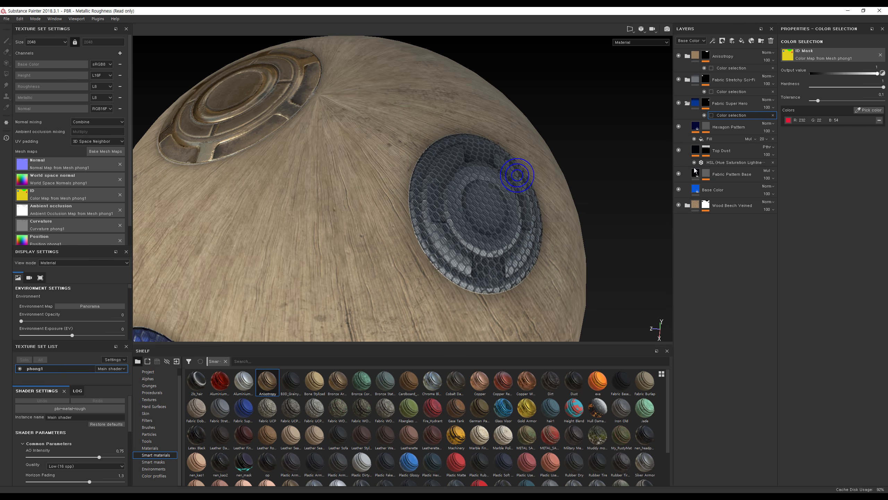
pyautogui.scroll(2, 365, 131)
# Add a MaskShift filter to the Fabric Super Hero mask
pyautogui.click(707, 104)
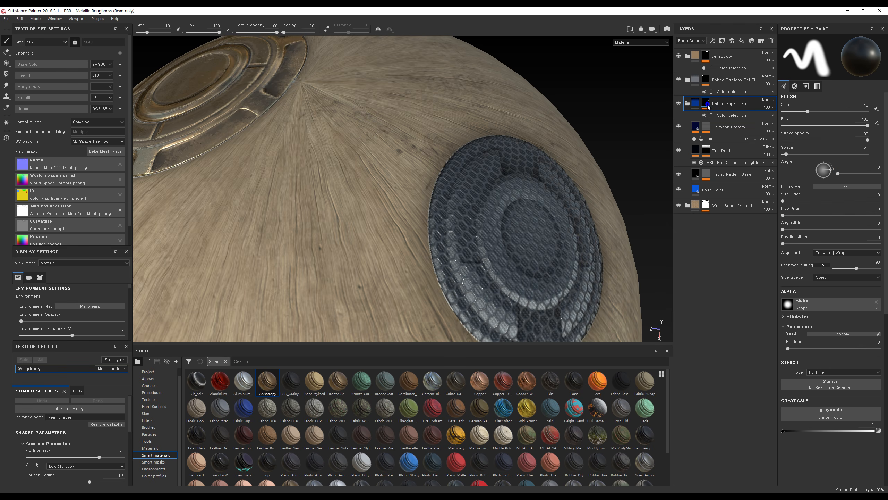
pyautogui.rightClick(707, 105)
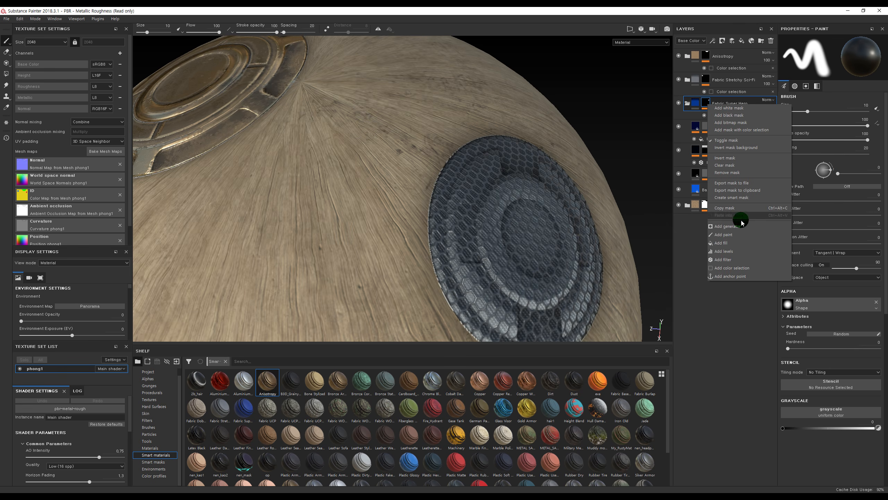
pyautogui.click(729, 261)
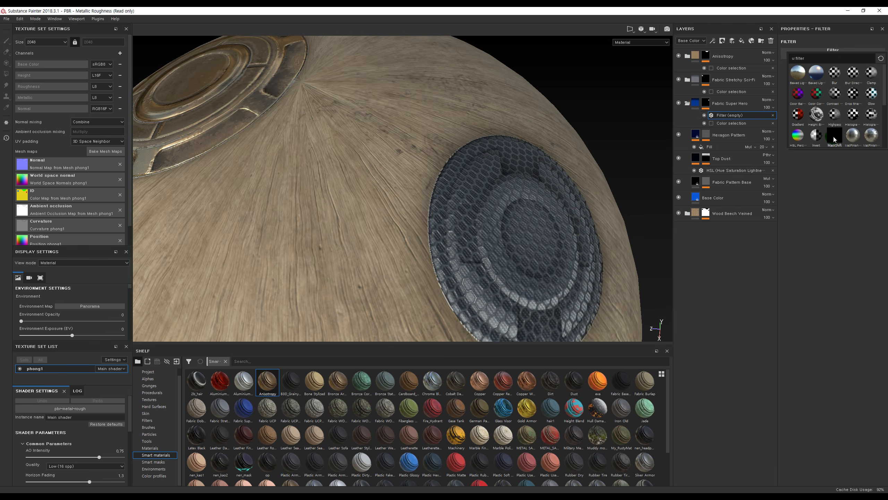
pyautogui.click(835, 139)
# Compare the blue fabric's edge up close with its MaskShift filter switched off and on, leaving the filter enabled
pyautogui.keyDown('alt'); pyautogui.moveTo(478, 98); pyautogui.dragTo(229, 179, button='right'); pyautogui.keyUp('alt')
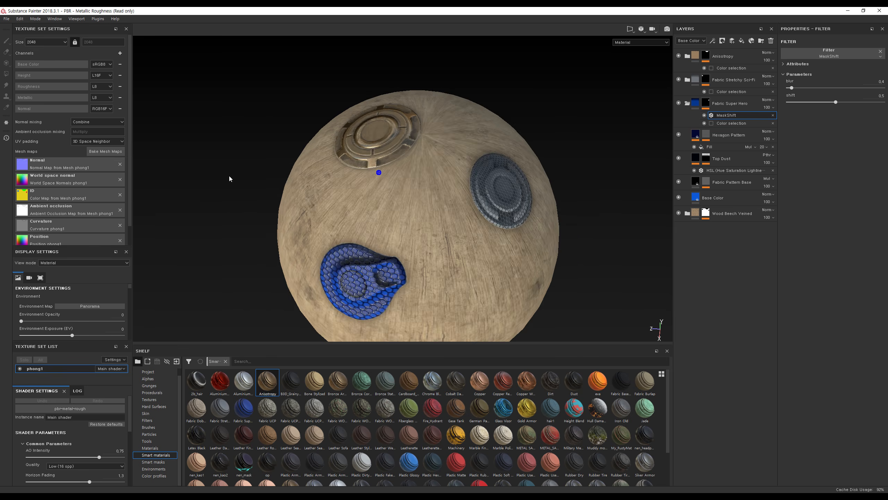
pyautogui.keyDown('alt'); pyautogui.moveTo(293, 205); pyautogui.dragTo(393, 258); pyautogui.keyUp('alt')
pyautogui.keyDown('alt'); pyautogui.moveTo(393, 258); pyautogui.dragTo(483, 223, button='right'); pyautogui.keyUp('alt')
pyautogui.keyDown('alt'); pyautogui.moveTo(483, 220); pyautogui.dragTo(486, 196); pyautogui.keyUp('alt')
pyautogui.keyDown('alt'); pyautogui.moveTo(486, 196); pyautogui.dragTo(490, 174, button='right'); pyautogui.keyUp('alt')
pyautogui.keyDown('alt'); pyautogui.moveTo(491, 175); pyautogui.dragTo(739, 120, button='middle'); pyautogui.keyUp('alt')
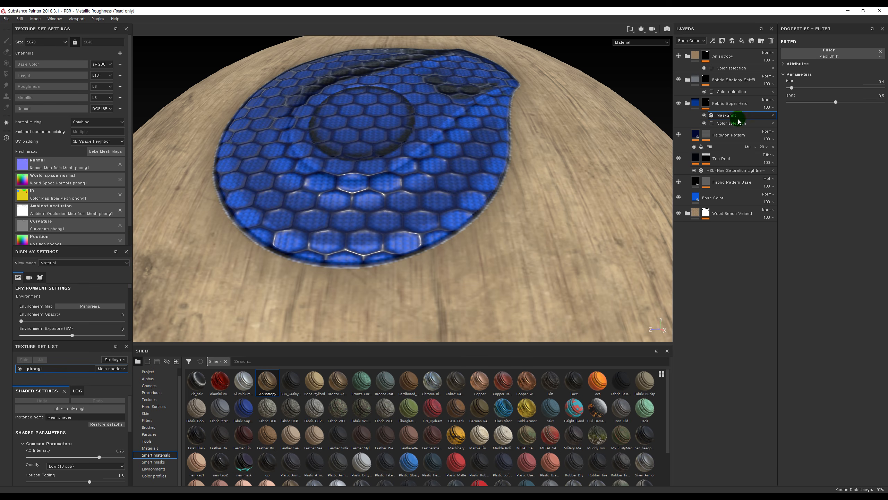
pyautogui.click(704, 115)
pyautogui.click(704, 115)
pyautogui.click(704, 115)
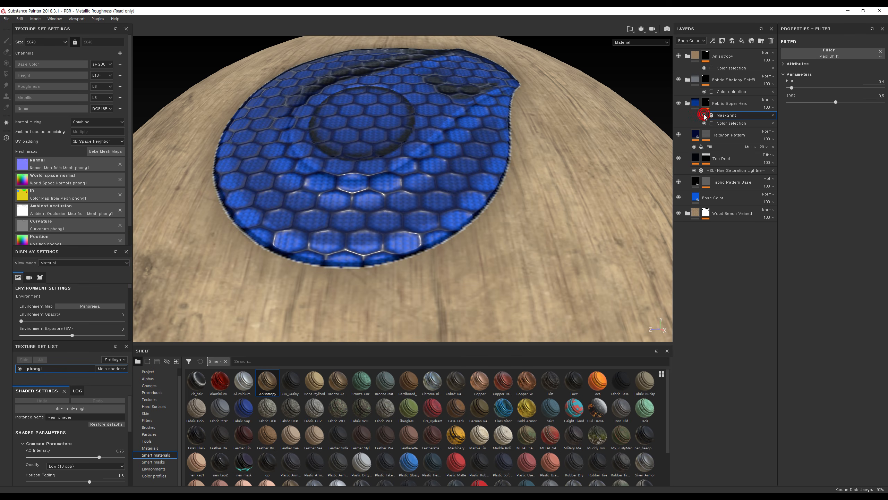
pyautogui.click(704, 115)
pyautogui.click(704, 115)
pyautogui.click(704, 115)
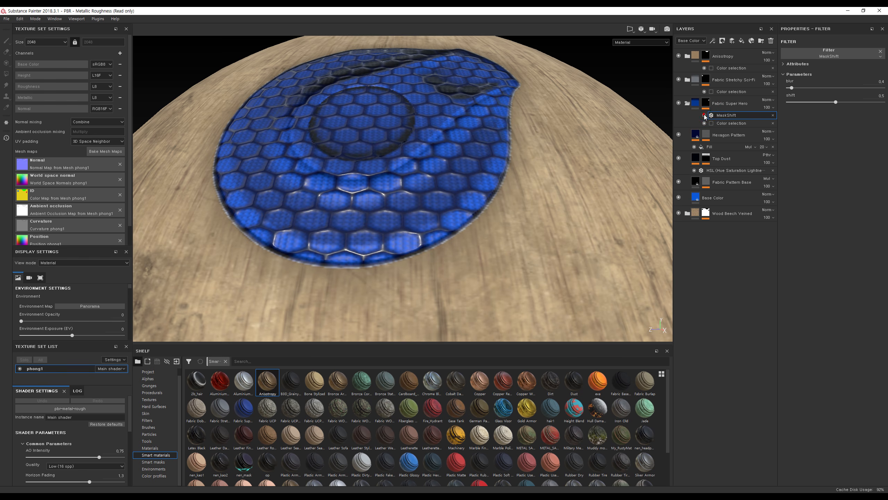
pyautogui.click(704, 115)
pyautogui.click(730, 115)
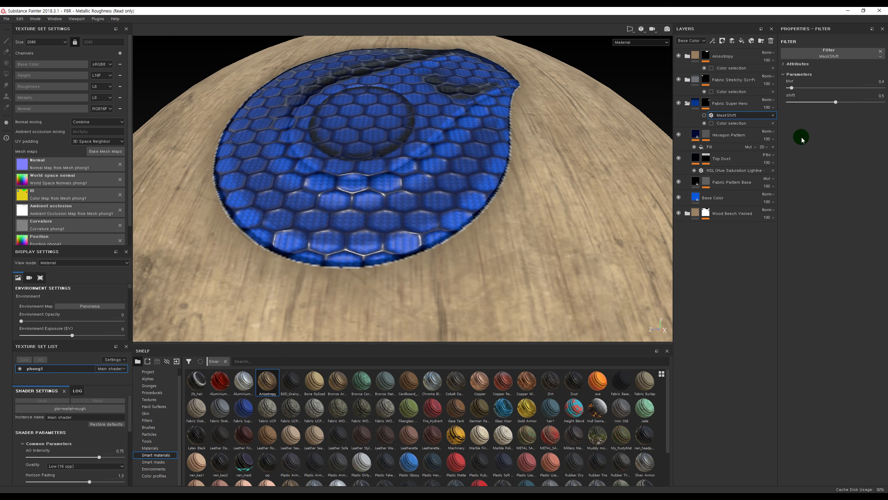
pyautogui.keyDown('alt'); pyautogui.moveTo(558, 116); pyautogui.dragTo(666, 124); pyautogui.keyUp('alt')
pyautogui.click(705, 116)
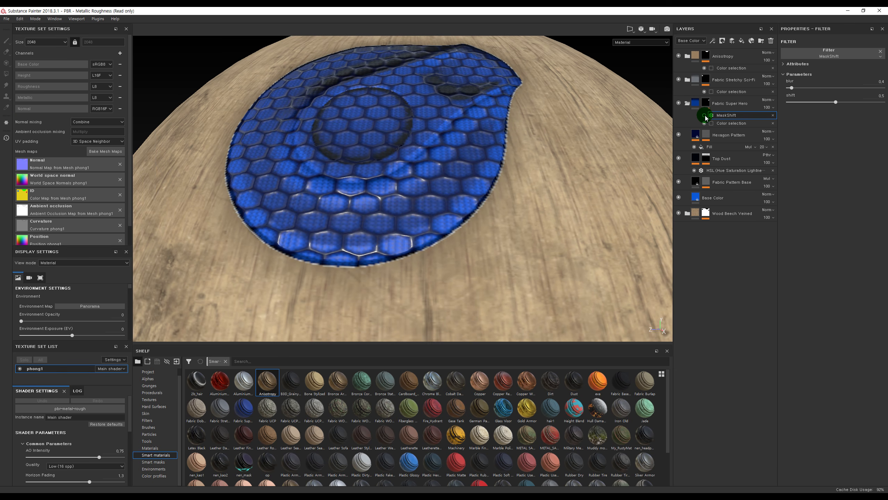
# Set the Fabric Super Hero MaskShift filter's blur to 0.44 and shift to 0.75
pyautogui.click(728, 117)
pyautogui.moveTo(792, 88); pyautogui.dragTo(793, 88)
pyautogui.click(874, 120)
pyautogui.click(838, 106)
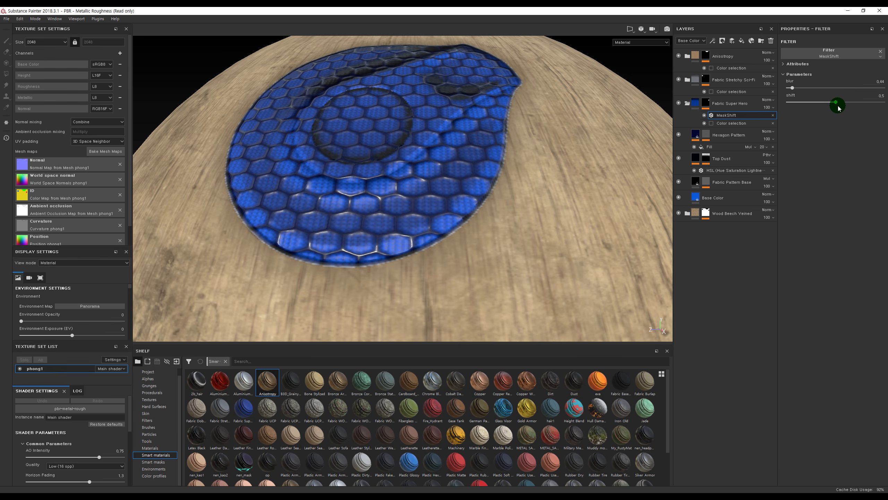
pyautogui.moveTo(838, 105); pyautogui.dragTo(861, 100)
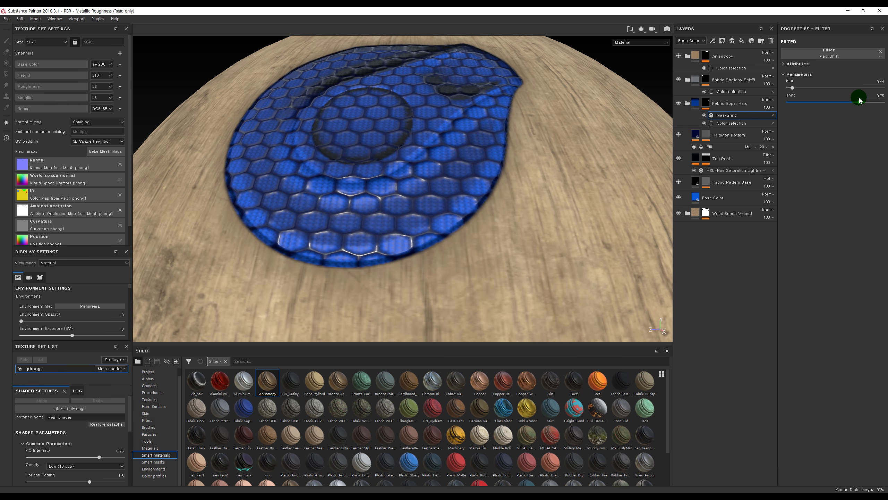
# Add an empty filter to the masks of both Fabric Stretchy Sci-Fi and Anisotropy
pyautogui.keyDown('alt'); pyautogui.moveTo(367, 180); pyautogui.dragTo(412, 207); pyautogui.keyUp('alt')
pyautogui.keyDown('alt'); pyautogui.moveTo(444, 155); pyautogui.dragTo(416, 200, button='middle'); pyautogui.keyUp('alt')
pyautogui.keyDown('alt'); pyautogui.moveTo(437, 189); pyautogui.dragTo(504, 232, button='right'); pyautogui.keyUp('alt')
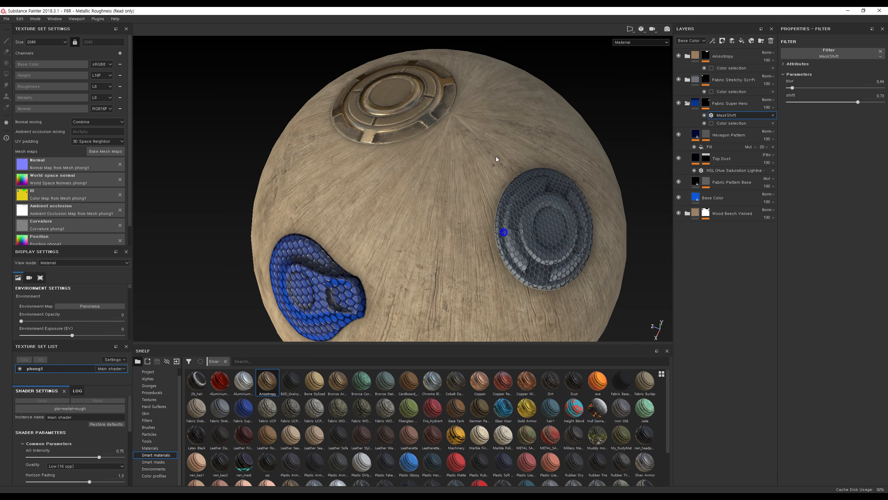
pyautogui.keyDown('alt'); pyautogui.moveTo(440, 294); pyautogui.dragTo(453, 174, button='right'); pyautogui.keyUp('alt')
pyautogui.rightClick(706, 80)
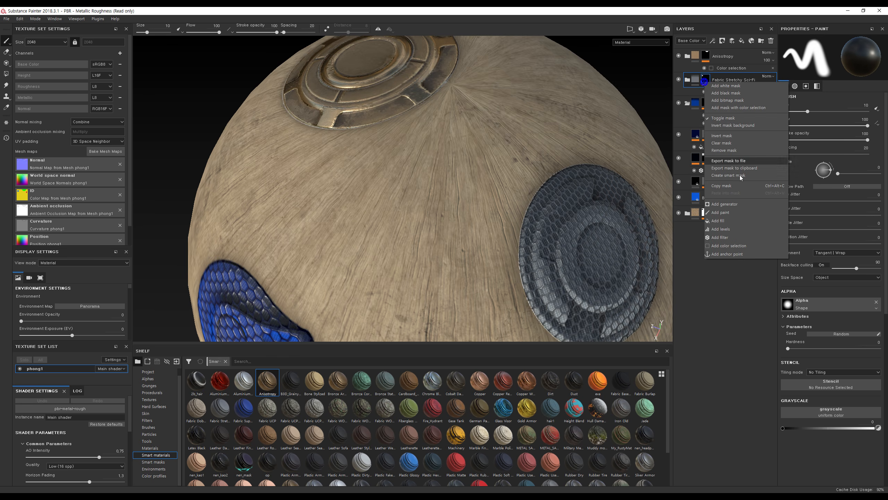
pyautogui.click(726, 230)
pyautogui.rightClick(706, 56)
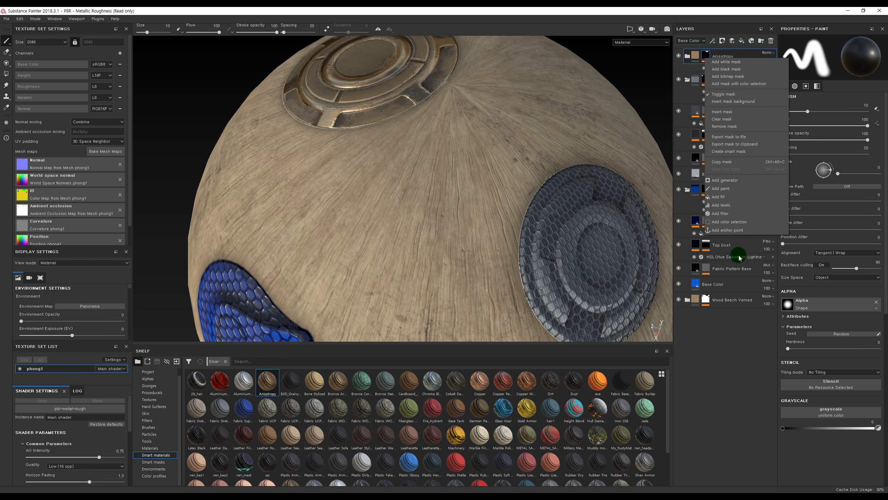
pyautogui.click(733, 213)
# Assign MaskShift to the empty mask filters of Anisotropy and Fabric Stretchy Sci-Fi
pyautogui.click(829, 53)
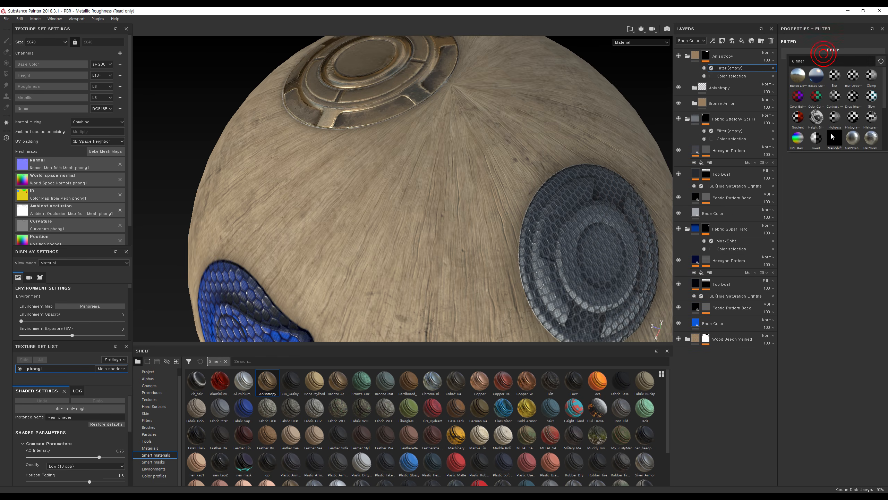
pyautogui.click(831, 140)
pyautogui.click(757, 131)
pyautogui.click(829, 53)
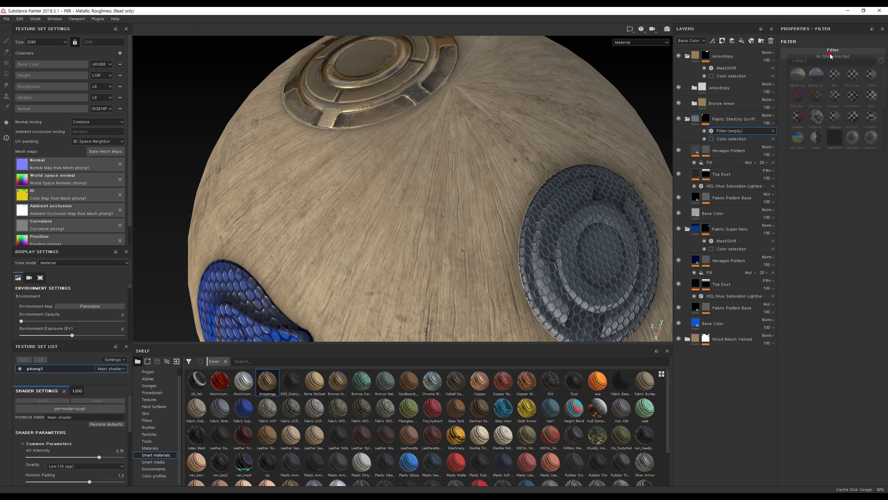
pyautogui.click(838, 140)
# Increase the MaskShift shift on Fabric Stretchy Sci-Fi and set it to 0.75 on Anisotropy
pyautogui.keyDown('alt'); pyautogui.moveTo(502, 148); pyautogui.dragTo(510, 158, button='right'); pyautogui.keyUp('alt')
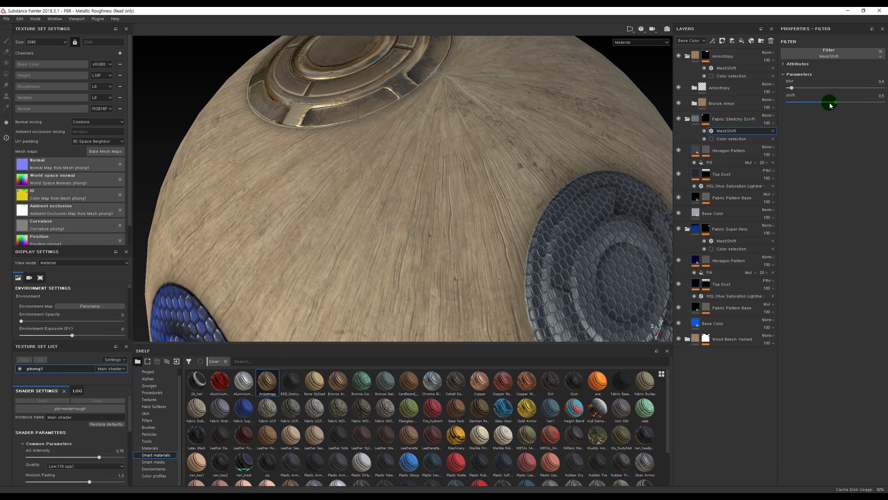
pyautogui.moveTo(839, 102); pyautogui.dragTo(854, 102)
pyautogui.keyDown('alt'); pyautogui.moveTo(579, 75); pyautogui.dragTo(496, 113); pyautogui.keyUp('alt')
pyautogui.click(718, 68)
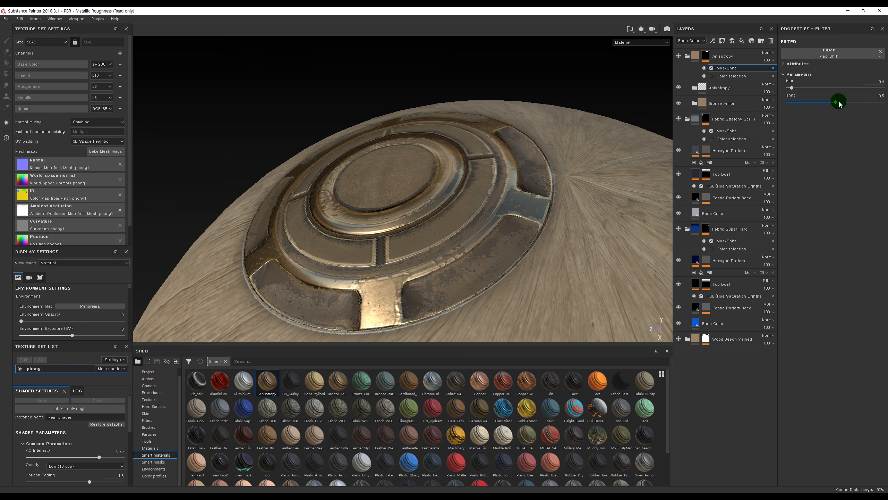
pyautogui.moveTo(839, 103); pyautogui.dragTo(860, 102)
# Add a Paint effect above MaskShift in the Anisotropy mask and activate the Polygon Fill tool for it
pyautogui.moveTo(597, 153)
pyautogui.keyDown('alt'); pyautogui.mouseDown()
pyautogui.moveTo(520, 175)
pyautogui.moveTo(495, 240)
pyautogui.moveTo(603, 140)
pyautogui.mouseUp(); pyautogui.keyUp('alt')
pyautogui.click(704, 57)
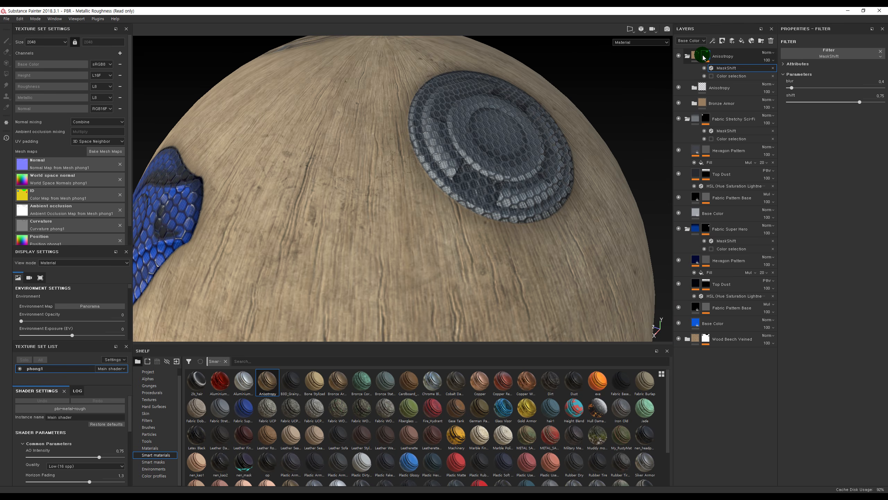
pyautogui.click(727, 183)
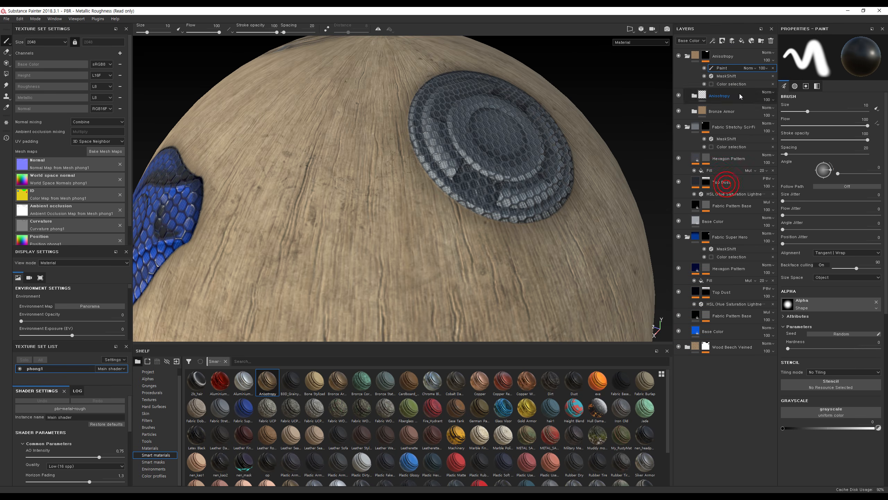
pyautogui.click(721, 84)
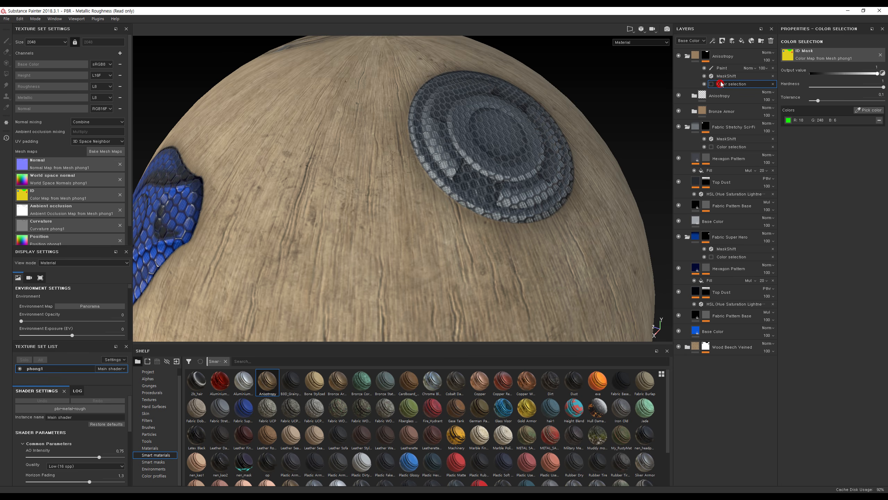
pyautogui.click(722, 75)
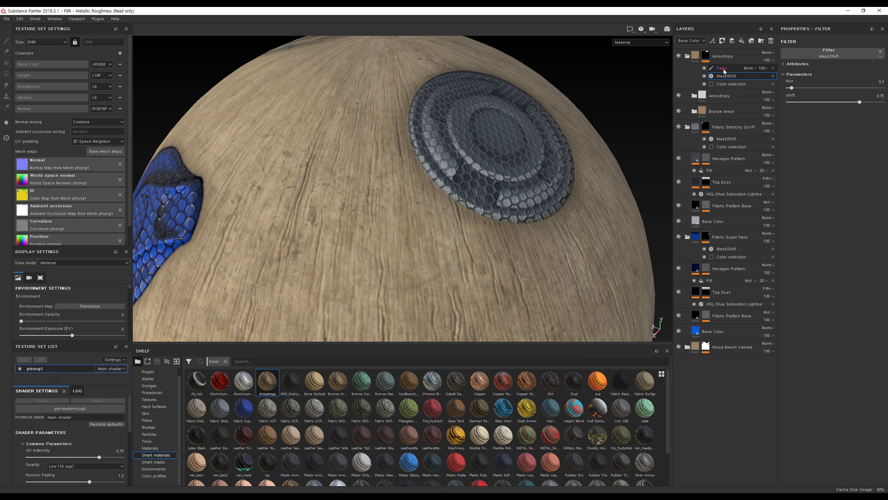
pyautogui.click(722, 68)
pyautogui.keyDown('alt'); pyautogui.moveTo(507, 139); pyautogui.dragTo(531, 148); pyautogui.keyUp('alt')
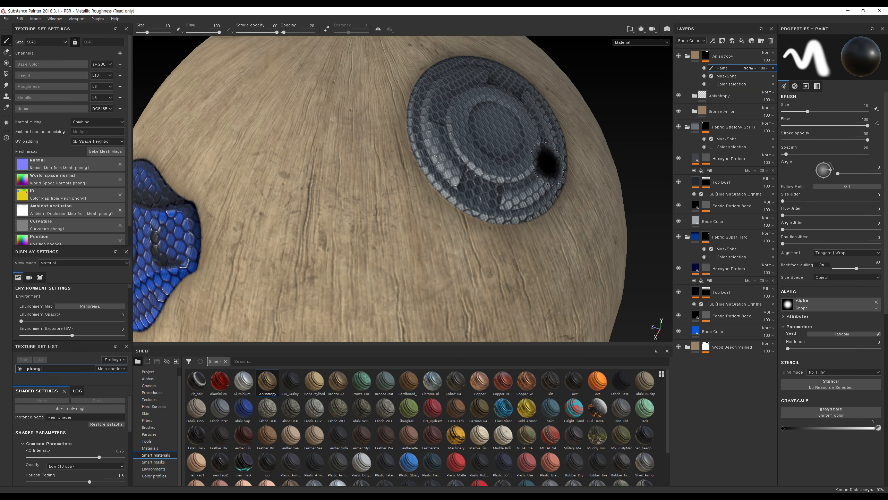
pyautogui.press('4')
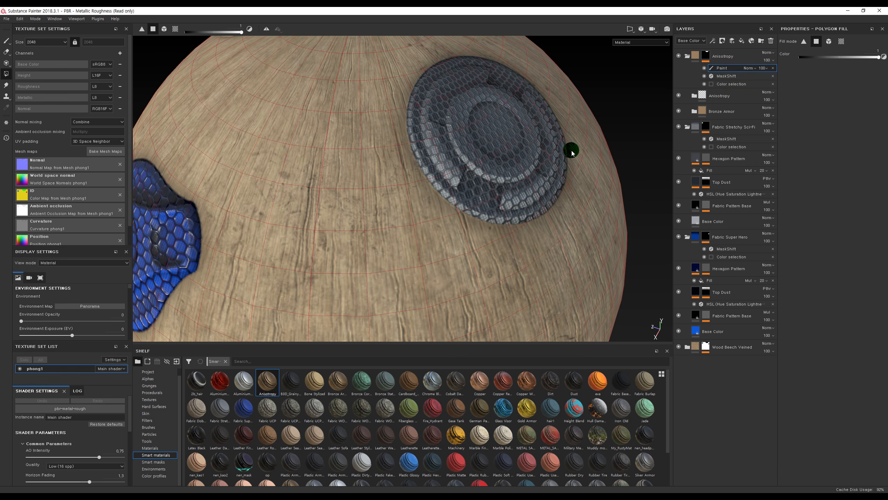
# Try filling the sphere in the Anisotropy mask's Paint effect with the UV chunk fill mode, and undo the fill
pyautogui.click(829, 41)
pyautogui.click(841, 41)
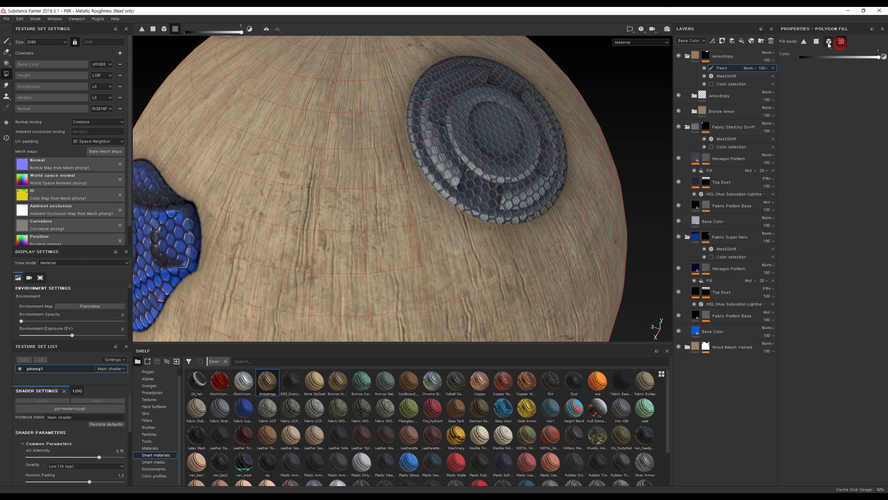
pyautogui.keyDown('alt'); pyautogui.moveTo(416, 126); pyautogui.dragTo(426, 158); pyautogui.keyUp('alt')
pyautogui.click(486, 129)
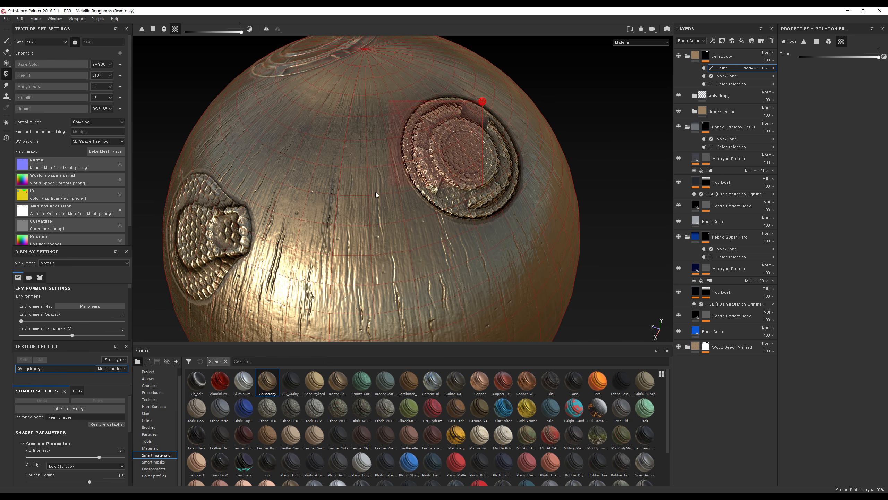
pyautogui.hotkey('ctrl', 'z')
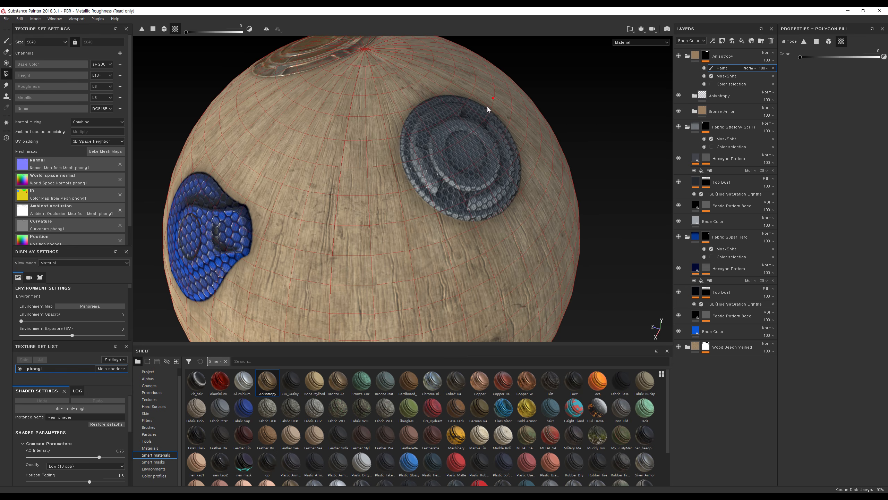
# Try black fills over the sphere in the Anisotropy mask's Paint effect with the fill colour at 0, undoing each one
pyautogui.moveTo(494, 98); pyautogui.dragTo(143, 300)
pyautogui.keyDown('alt'); pyautogui.moveTo(617, 203); pyautogui.dragTo(476, 184, button='right'); pyautogui.keyUp('alt')
pyautogui.hotkey('ctrl', 'z')
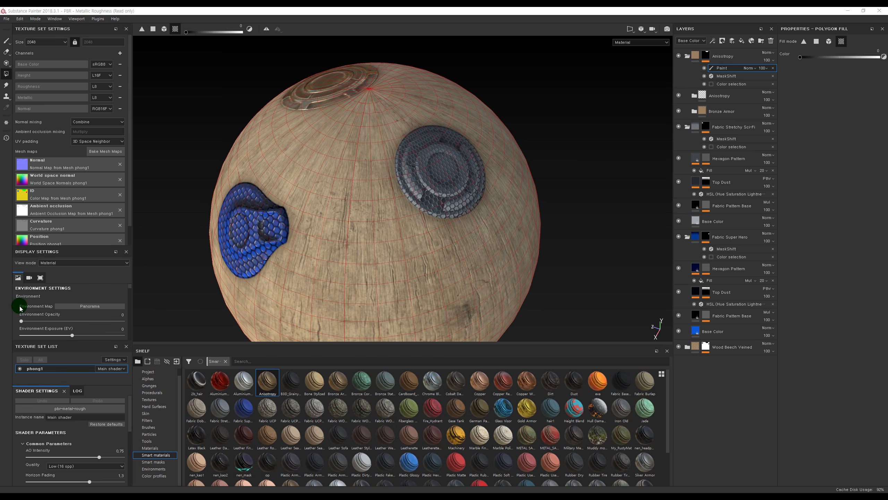
pyautogui.click(800, 57)
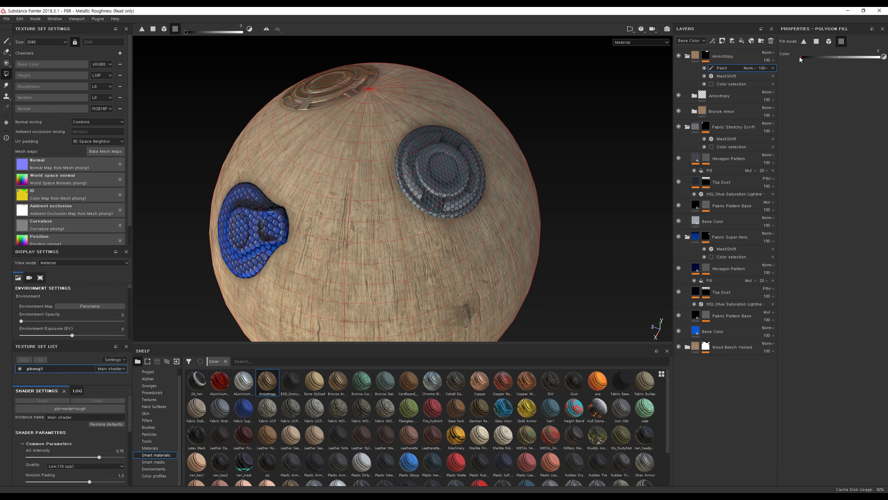
pyautogui.moveTo(535, 137); pyautogui.dragTo(225, 297)
pyautogui.hotkey('ctrl', 'z')
# Create a smart mask from the Anisotropy mask with its Paint, MaskShift and Color selection effects
pyautogui.click(723, 84)
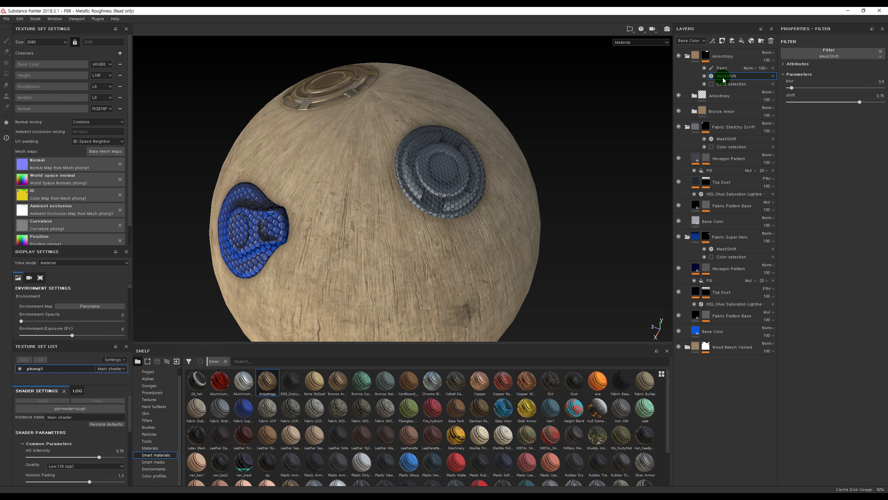
pyautogui.click(723, 69)
pyautogui.click(707, 56)
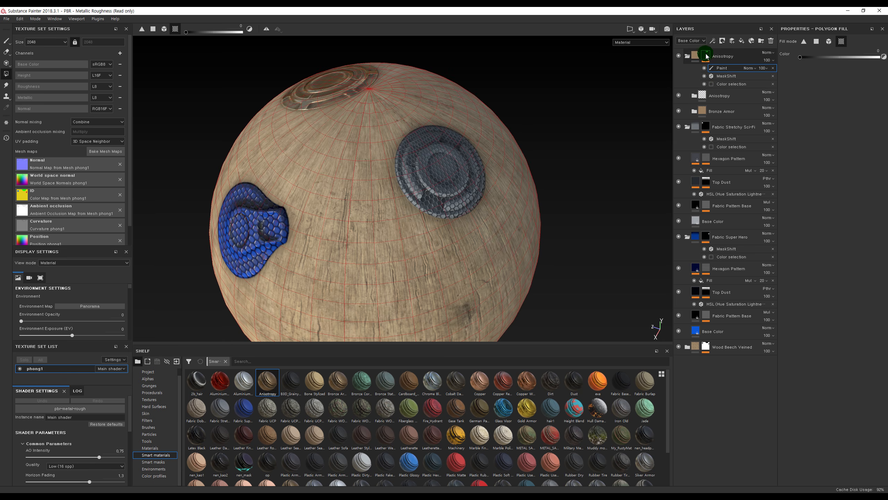
pyautogui.rightClick(707, 55)
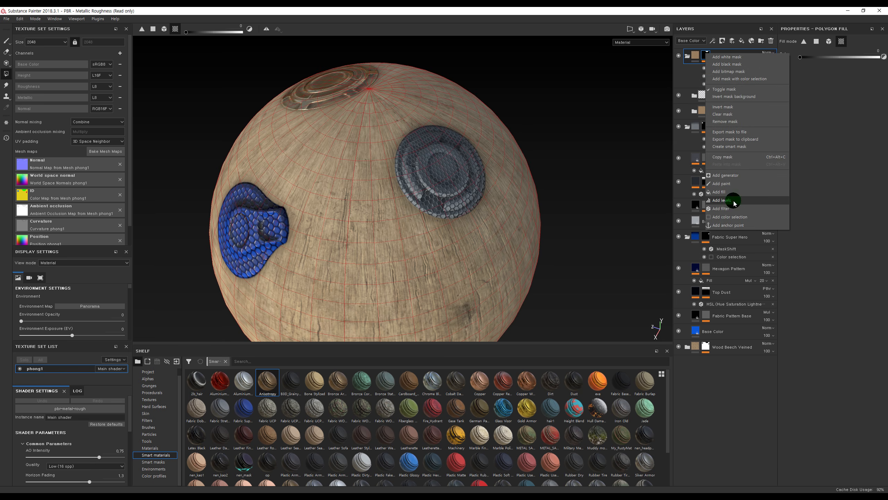
pyautogui.click(740, 147)
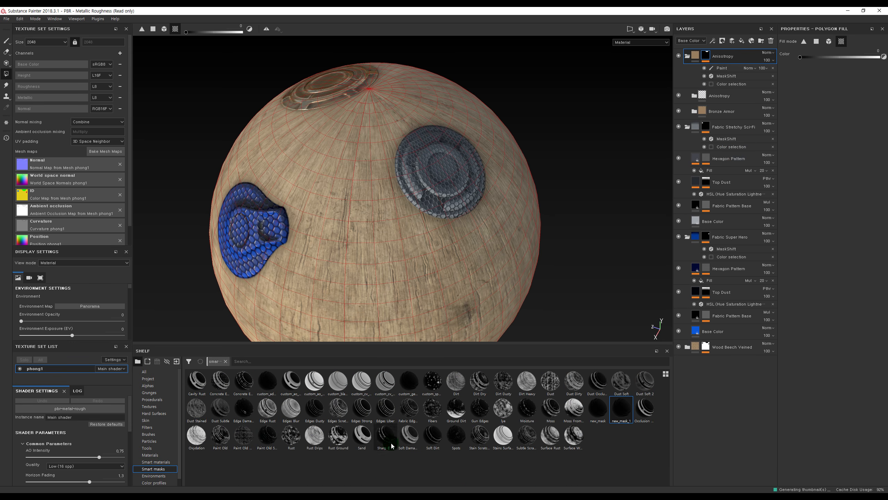
# Rename the new smart mask in the shelf to idmaskshift
pyautogui.rightClick(621, 426)
pyautogui.click(687, 415)
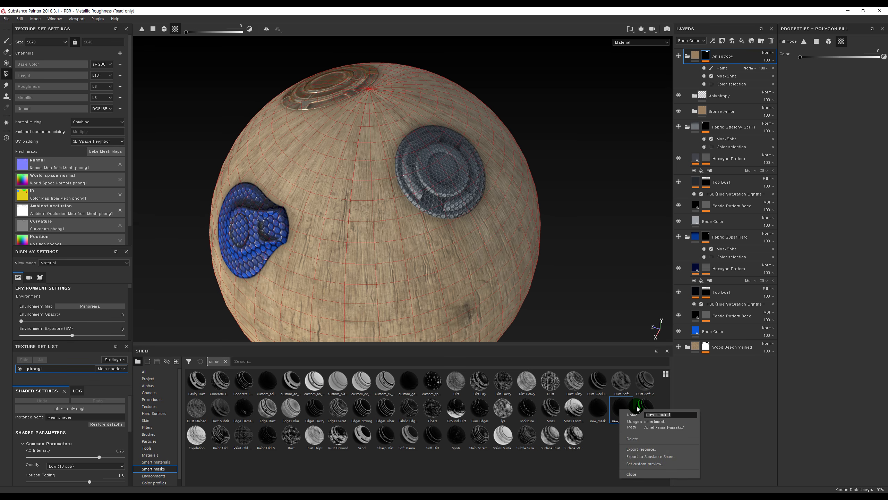
pyautogui.press('BackSpace')
pyautogui.write('idmaskshift')
pyautogui.press('Return')
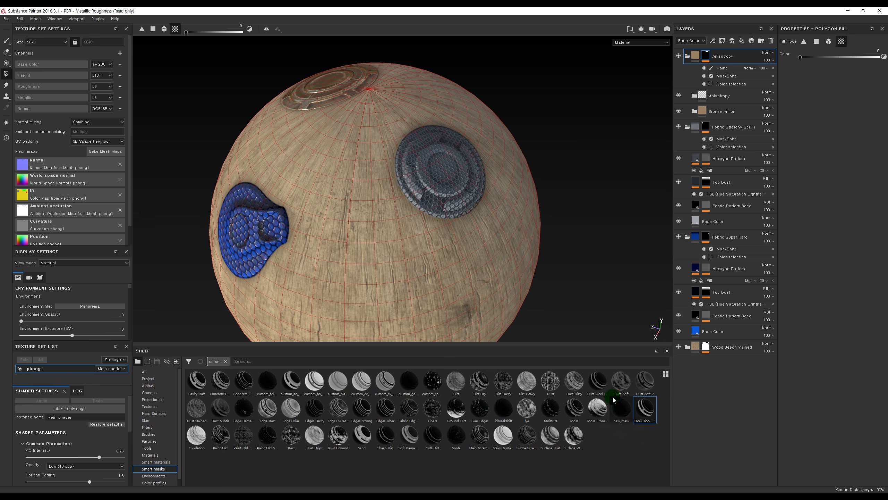
# Remove all three effects from the Anisotropy mask and apply the idmaskshift smart mask to that folder
pyautogui.click(498, 409)
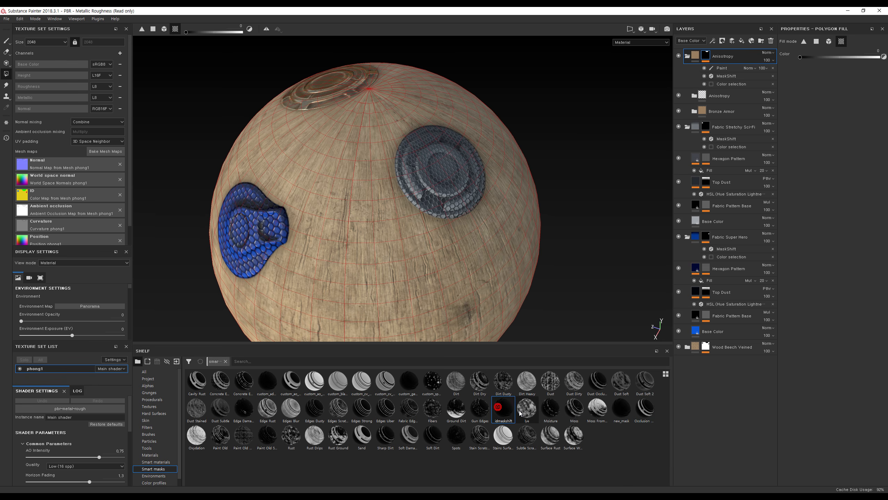
pyautogui.click(773, 68)
pyautogui.click(773, 68)
pyautogui.click(773, 68)
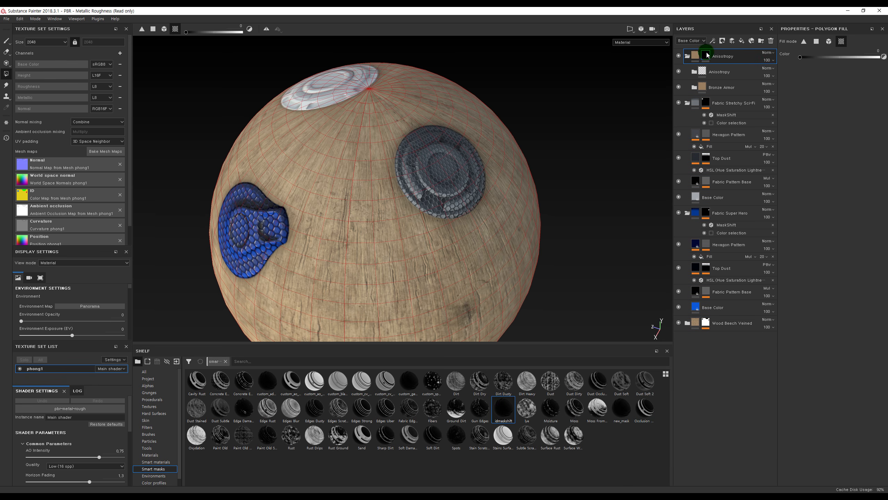
pyautogui.moveTo(493, 418)
pyautogui.mouseDown()
pyautogui.moveTo(656, 191)
pyautogui.moveTo(734, 58)
pyautogui.mouseUp()
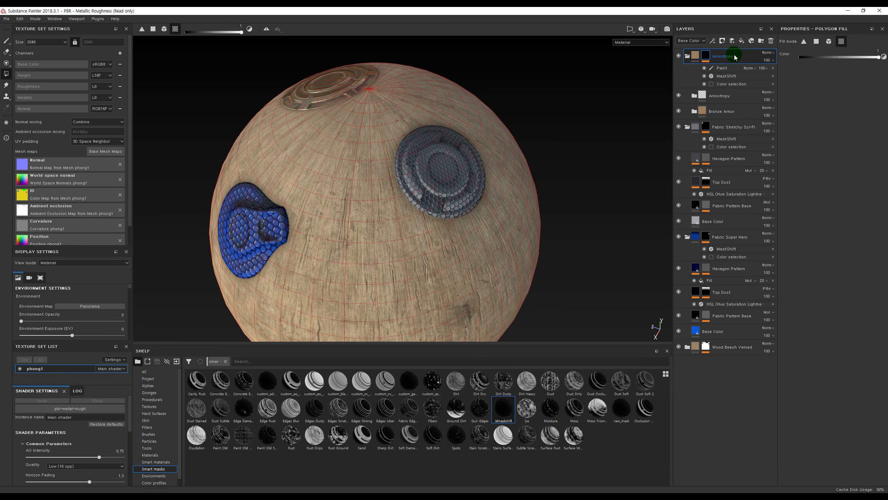
# Review the Anisotropy mask's Color selection, MaskShift and Paint effects, and look through the custom smart masks in the shelf
pyautogui.click(743, 83)
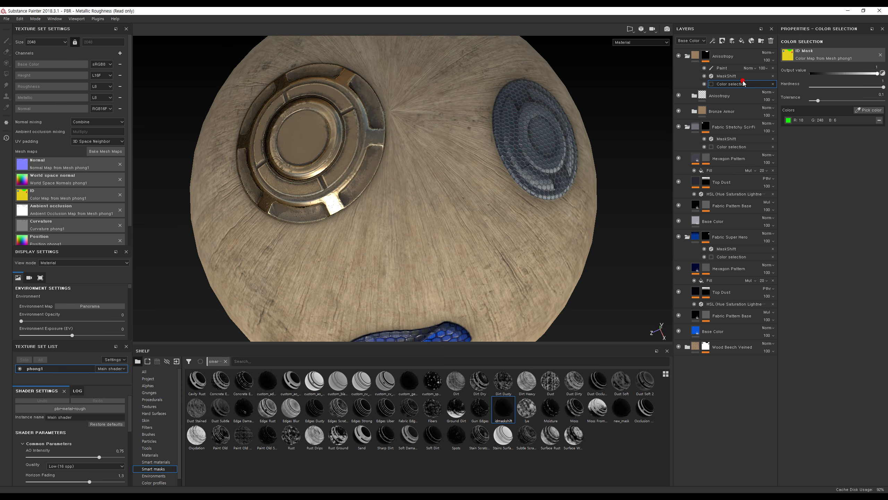
pyautogui.click(739, 76)
pyautogui.click(724, 69)
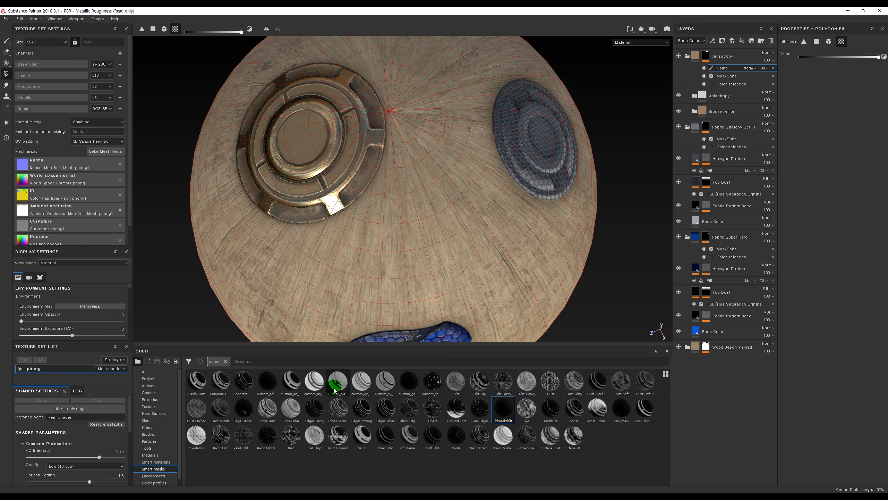
pyautogui.moveTo(273, 389)
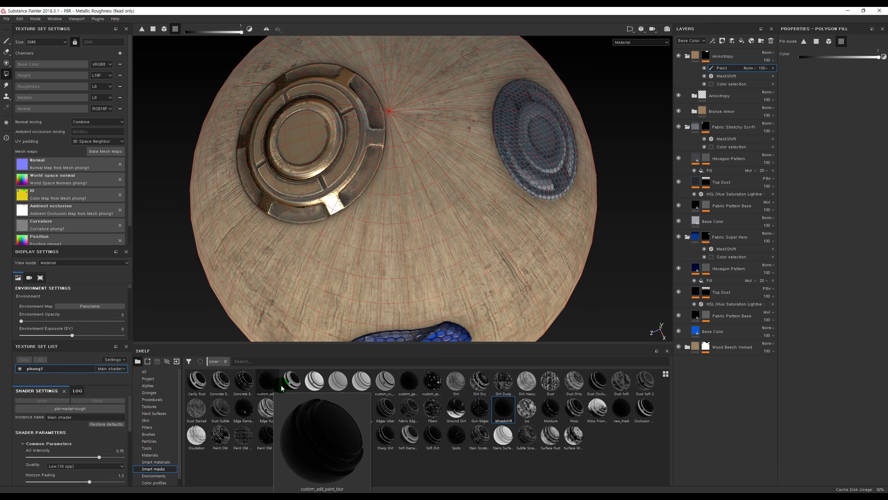
pyautogui.click(313, 385)
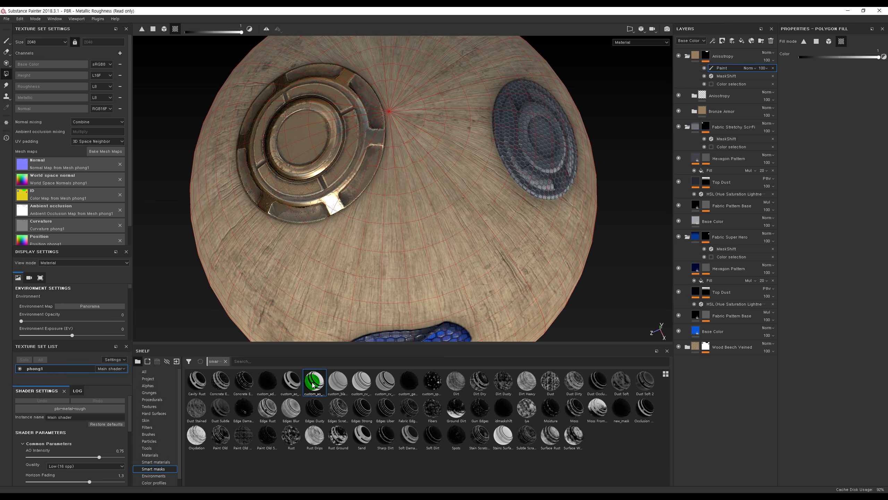
pyautogui.moveTo(313, 385)
pyautogui.click(361, 382)
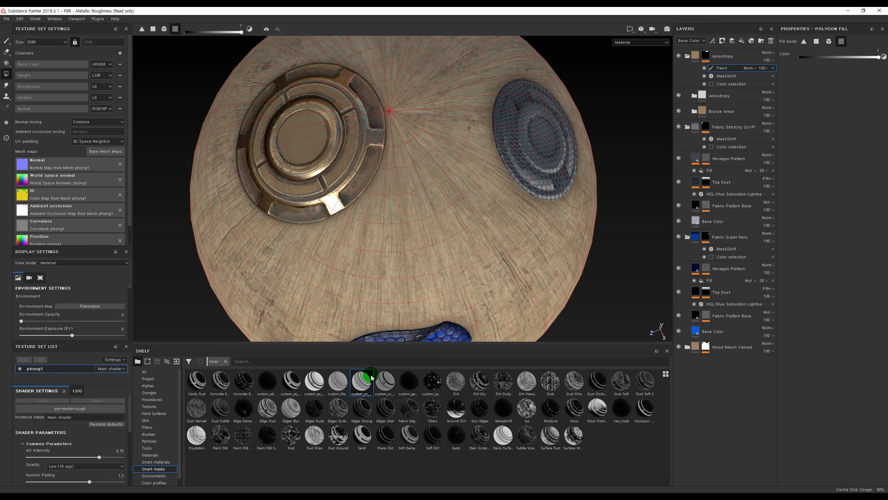
pyautogui.moveTo(361, 381)
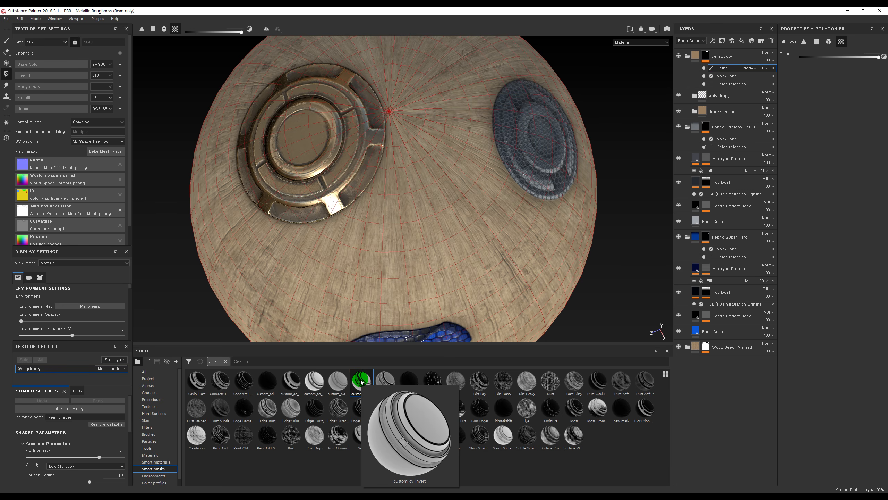
pyautogui.click(383, 381)
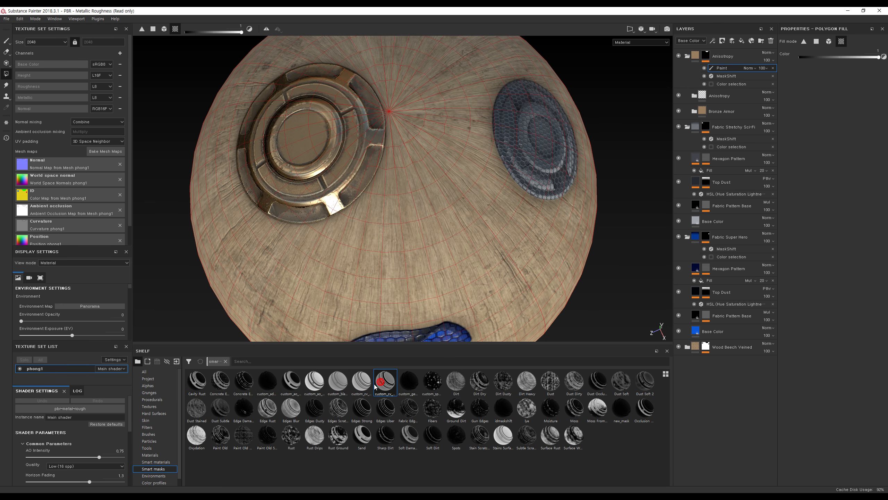
pyautogui.click(291, 382)
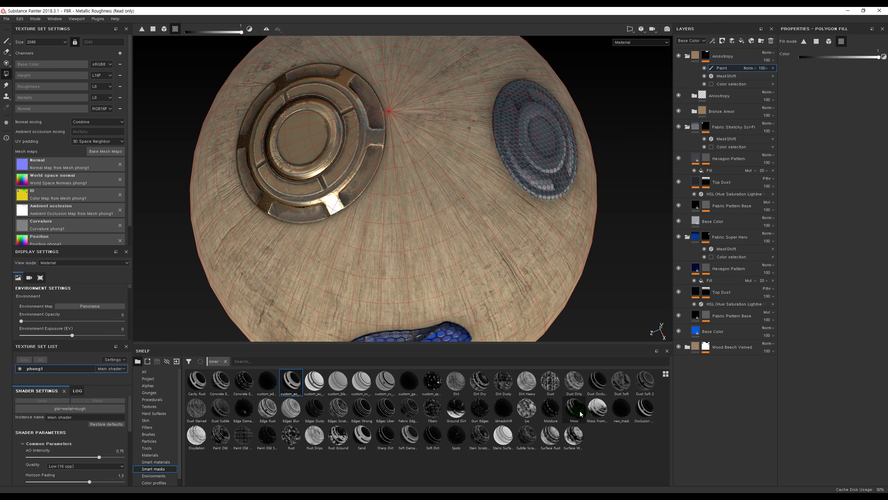
# Delete all mask effects from Anisotropy and Fabric Stretchy Sci-Fi, and collapse the Anisotropy folder
pyautogui.click(773, 69)
pyautogui.click(772, 68)
pyautogui.click(772, 69)
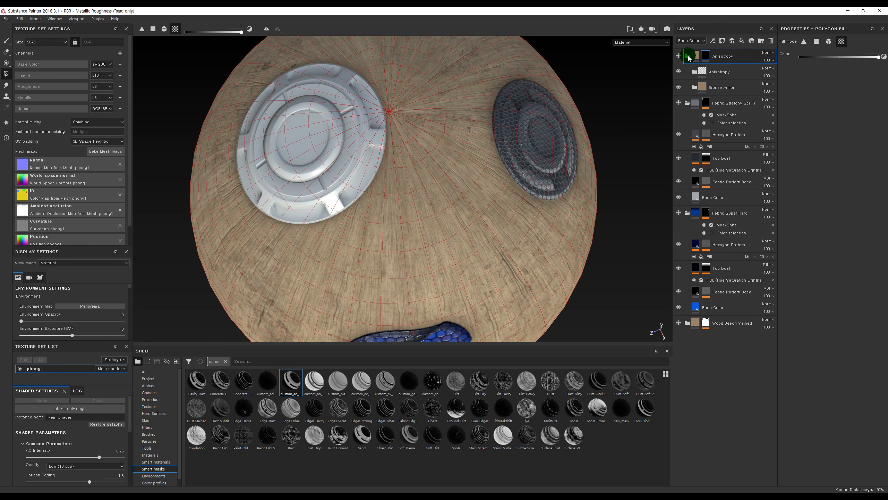
pyautogui.click(687, 56)
pyautogui.click(772, 84)
pyautogui.click(772, 83)
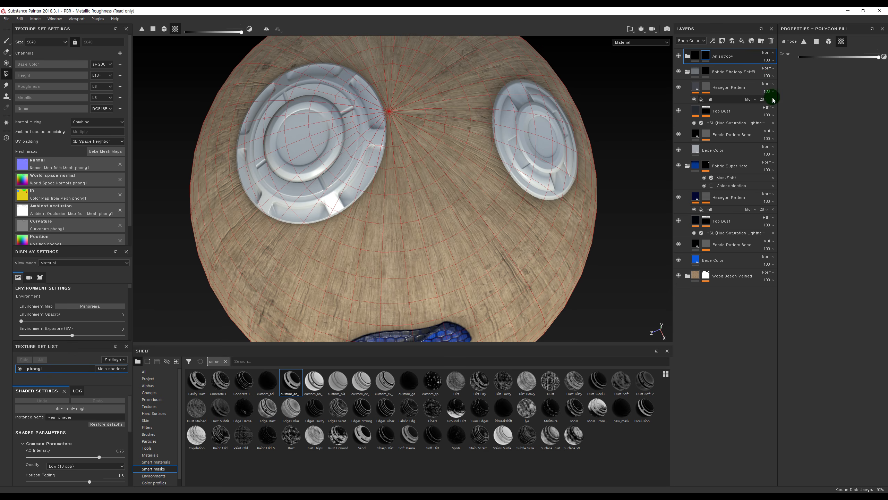
# Delete all mask effects from Fabric Super Hero and Wood Beech Veined, collapsing the Fabric Stretchy Sci-Fi and Fabric Super Hero folders
pyautogui.click(687, 71)
pyautogui.click(772, 99)
pyautogui.click(772, 99)
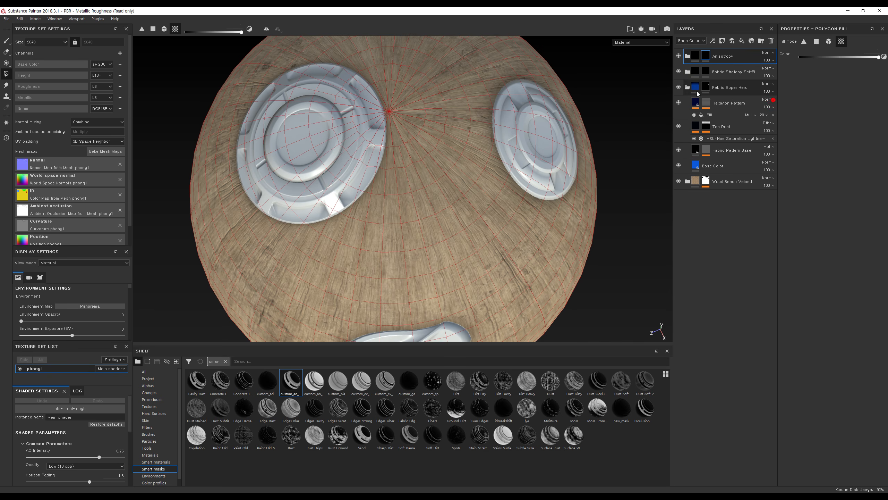
pyautogui.click(687, 87)
pyautogui.click(714, 103)
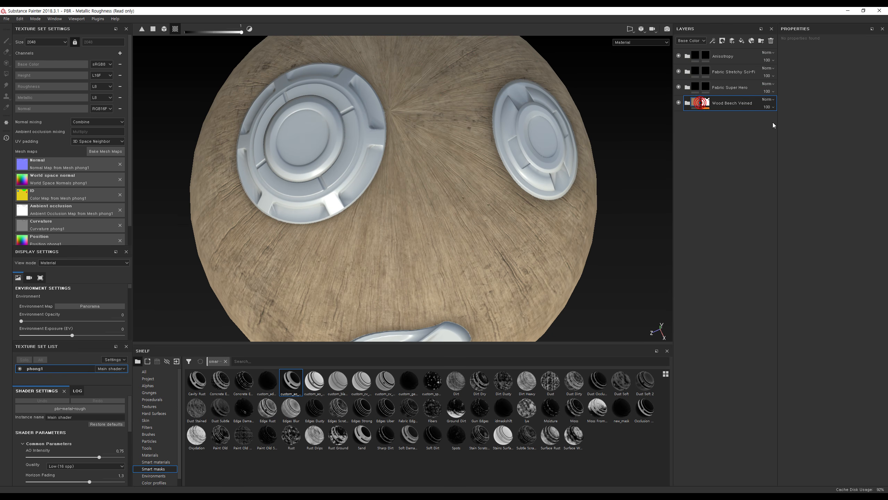
pyautogui.click(773, 116)
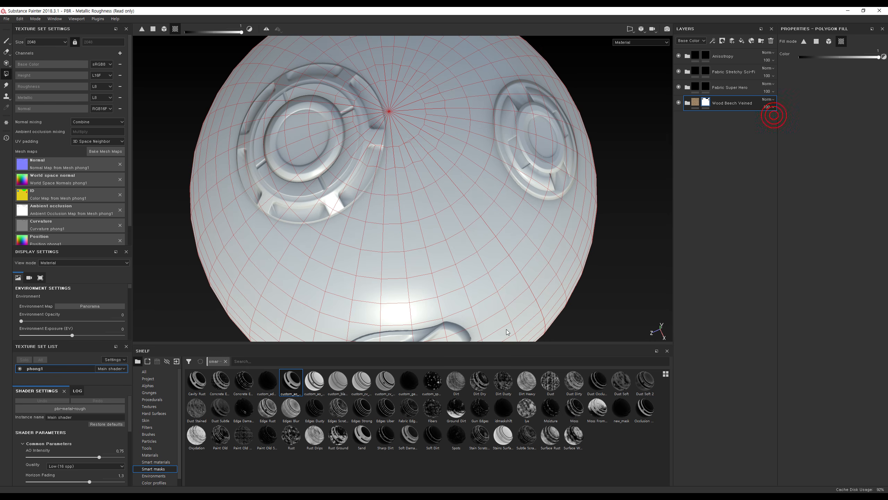
# Apply the idmaskshift smart mask to the Wood Beech Veined folder
pyautogui.keyDown('alt'); pyautogui.moveTo(531, 221); pyautogui.dragTo(549, 212, button='right'); pyautogui.keyUp('alt')
pyautogui.keyDown('alt'); pyautogui.moveTo(549, 212); pyautogui.dragTo(347, 122); pyautogui.keyUp('alt')
pyautogui.keyDown('alt'); pyautogui.moveTo(550, 209); pyautogui.dragTo(470, 143, button='middle'); pyautogui.keyUp('alt')
pyautogui.keyDown('alt'); pyautogui.moveTo(470, 142); pyautogui.dragTo(514, 154, button='right'); pyautogui.keyUp('alt')
pyautogui.keyDown('alt'); pyautogui.moveTo(514, 154); pyautogui.dragTo(529, 172); pyautogui.keyUp('alt')
pyautogui.moveTo(499, 411)
pyautogui.mouseDown()
pyautogui.moveTo(630, 262)
pyautogui.moveTo(735, 104)
pyautogui.mouseUp()
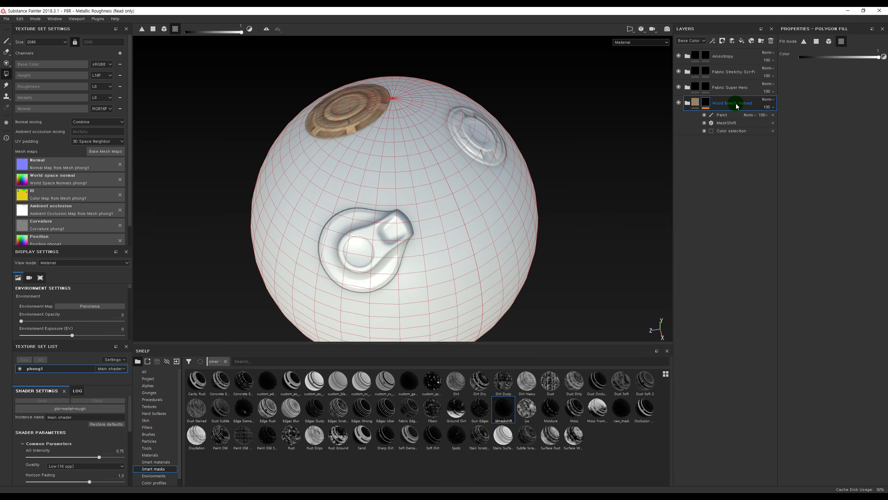
# Replace the Wood Beech Veined mask's selected ID colour with the yellow body colour and adjust its MaskShift shift
pyautogui.click(728, 133)
pyautogui.click(879, 121)
pyautogui.click(870, 111)
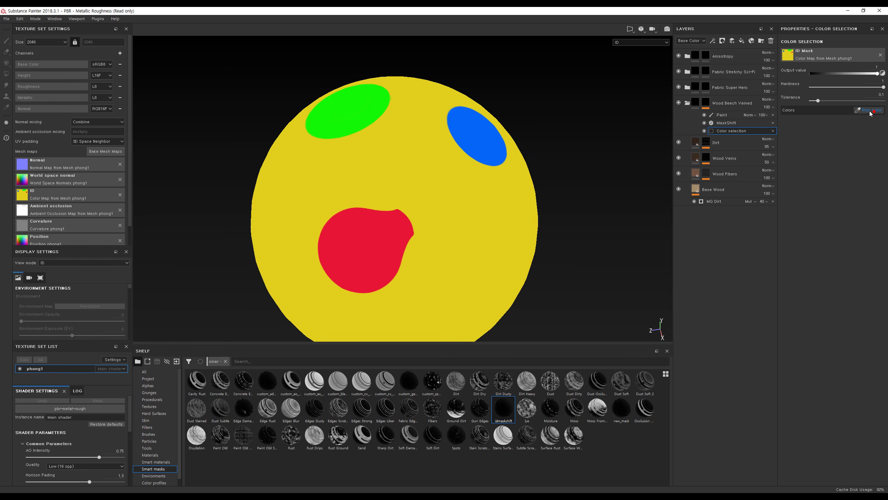
pyautogui.click(505, 220)
pyautogui.click(727, 123)
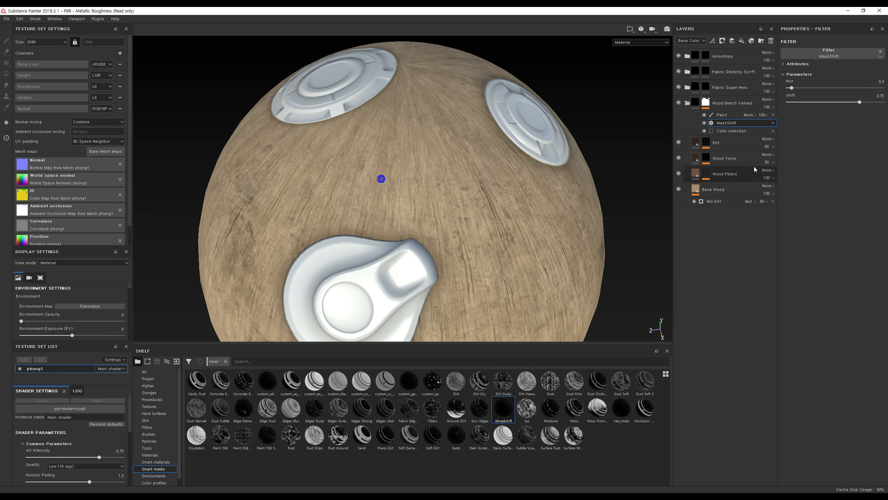
pyautogui.moveTo(839, 101); pyautogui.dragTo(867, 101)
# Apply idmaskshift to Fabric Super Hero with the green area picked as its ID colour, and raise its MaskShift shift to nearly the maximum
pyautogui.moveTo(504, 408)
pyautogui.mouseDown()
pyautogui.moveTo(826, 123)
pyautogui.moveTo(722, 90)
pyautogui.mouseUp()
pyautogui.click(726, 115)
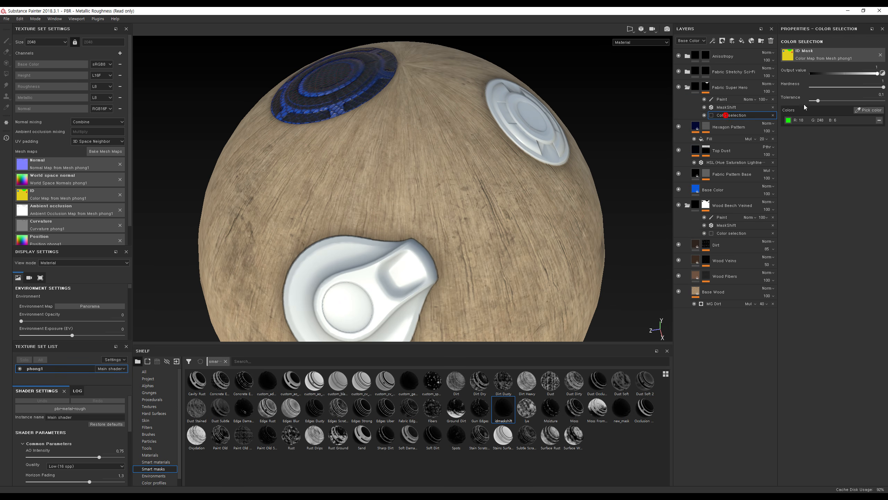
pyautogui.click(878, 120)
pyautogui.click(869, 110)
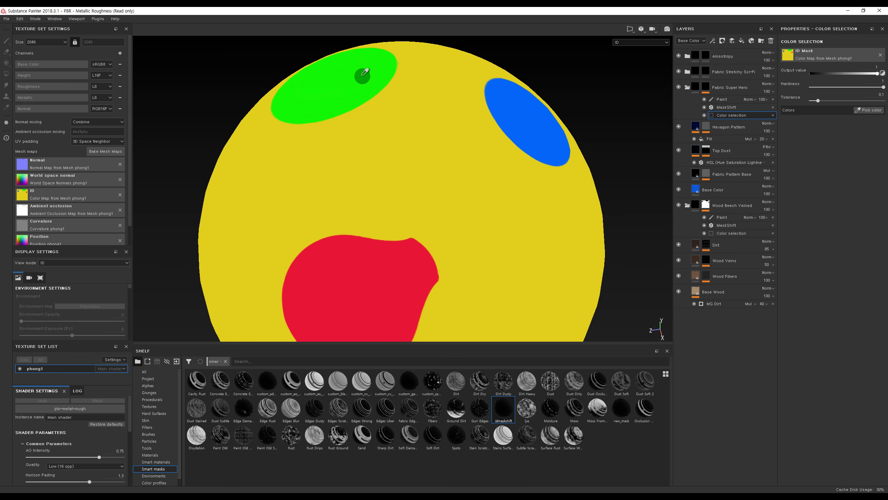
pyautogui.click(363, 75)
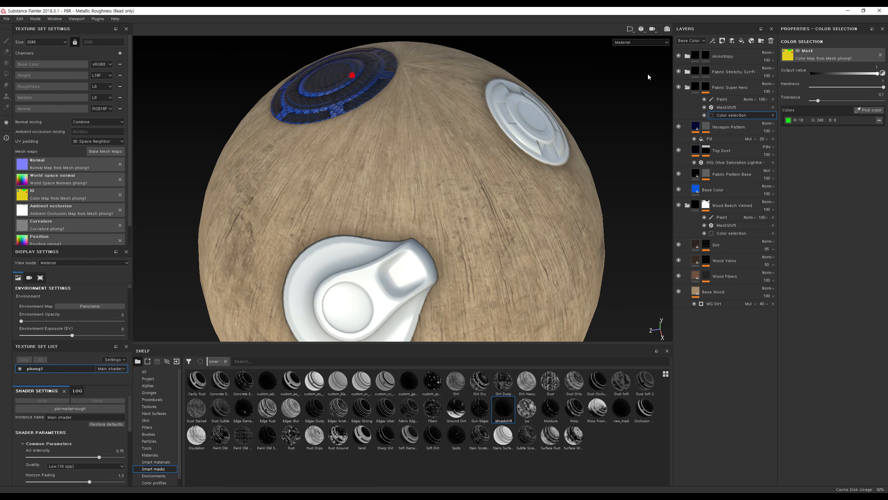
pyautogui.click(725, 107)
pyautogui.moveTo(846, 102); pyautogui.dragTo(884, 102)
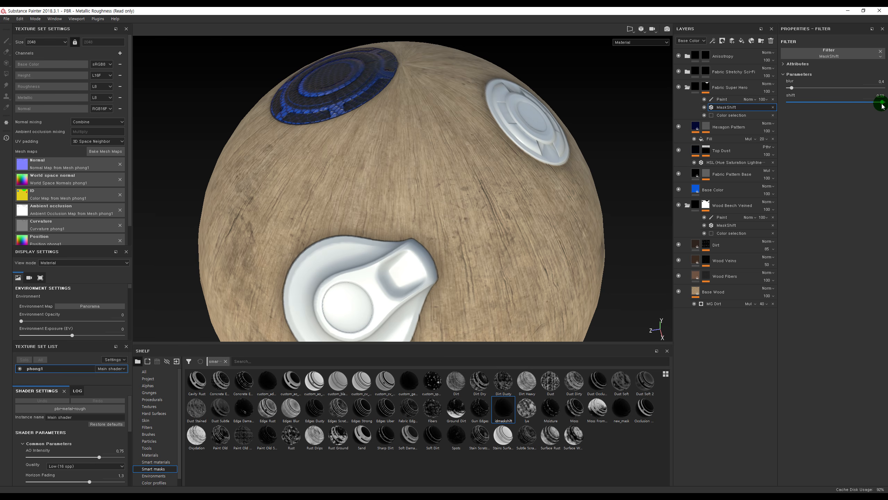
# Replace the green ID colour in the Fabric Super Hero mask's colour selection with the yellow body colour
pyautogui.click(733, 115)
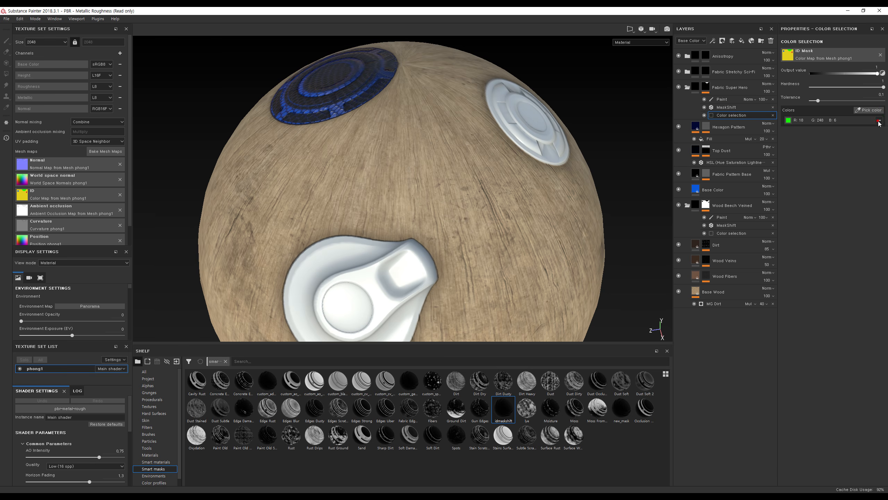
pyautogui.click(879, 121)
pyautogui.click(871, 111)
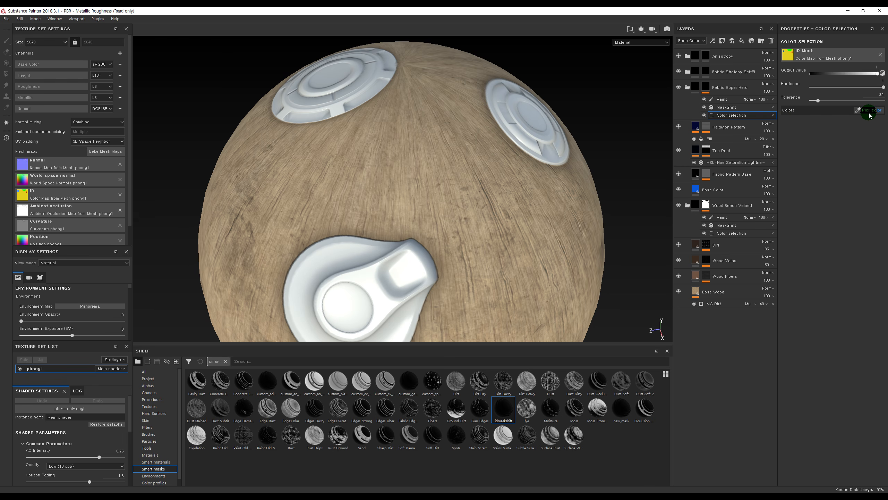
pyautogui.click(871, 111)
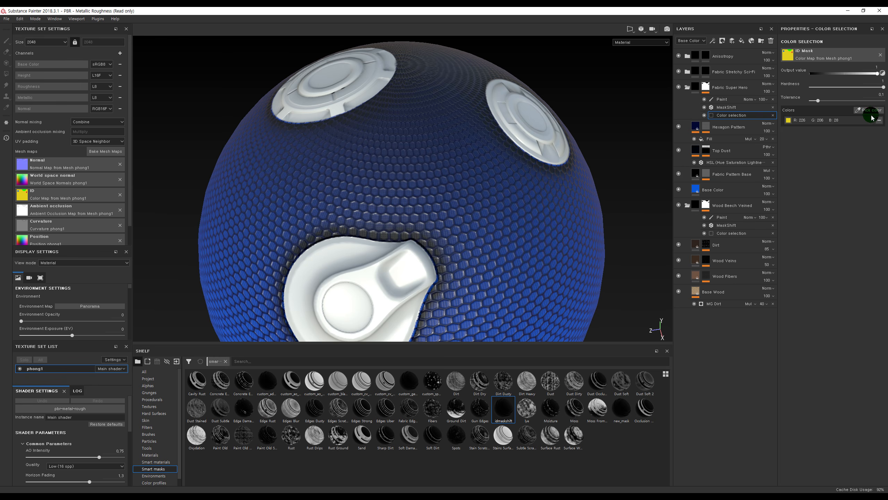
# Swap the Fabric Super Hero mask's ID colour for the red latch-shaped part, and clear the mask's colour list
pyautogui.click(879, 120)
pyautogui.click(872, 110)
pyautogui.click(361, 292)
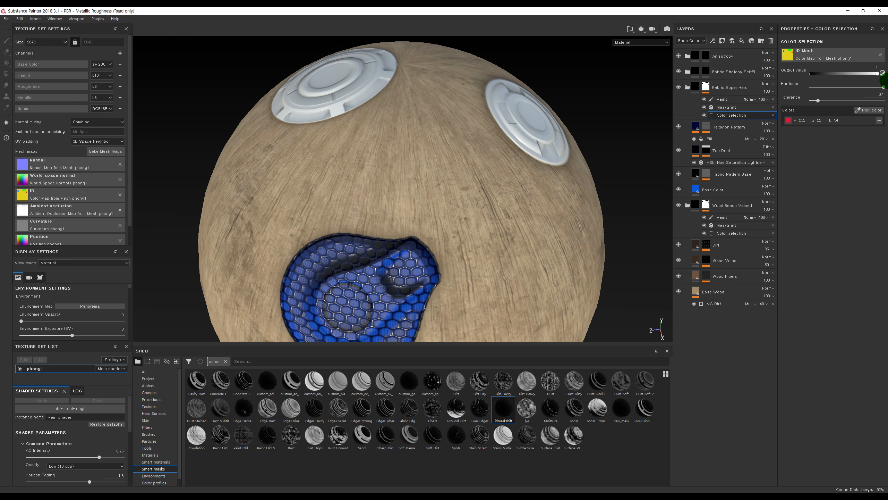
pyautogui.click(879, 120)
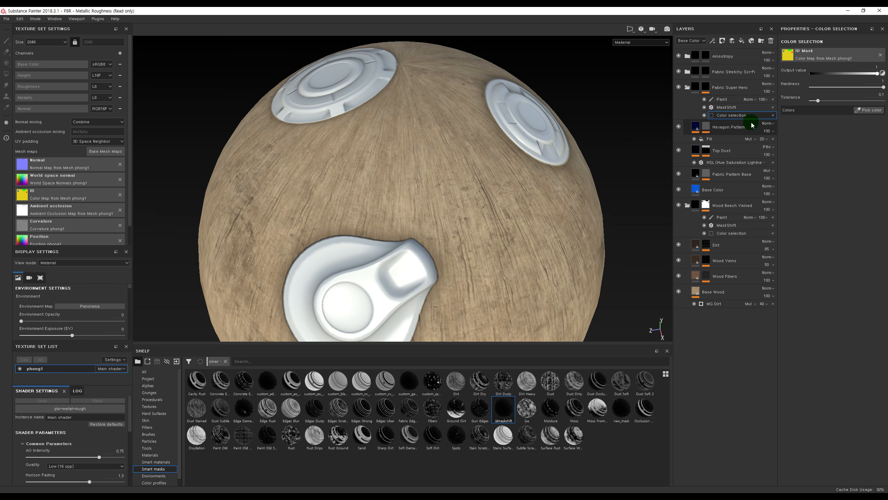
pyautogui.click(879, 111)
# Review the MaskShift filter, Paint effect and mask of Fabric Super Hero, and look over the whole sphere
pyautogui.click(742, 110)
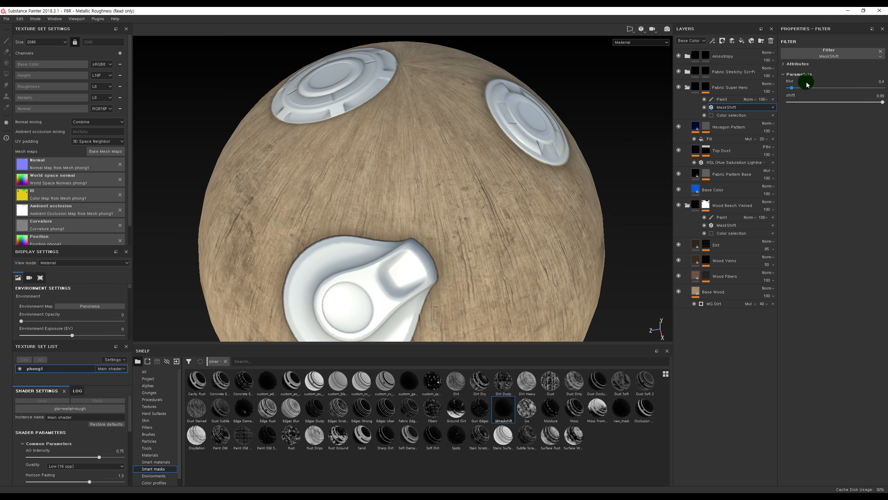
pyautogui.click(723, 99)
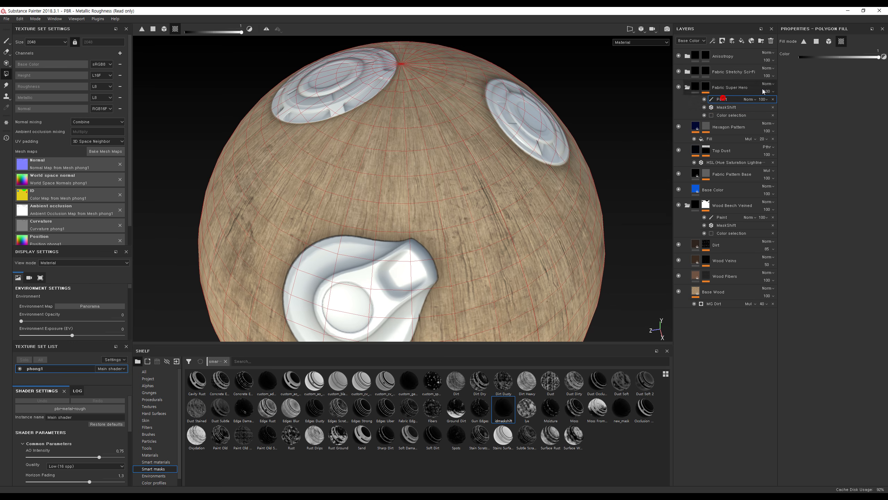
pyautogui.click(507, 31)
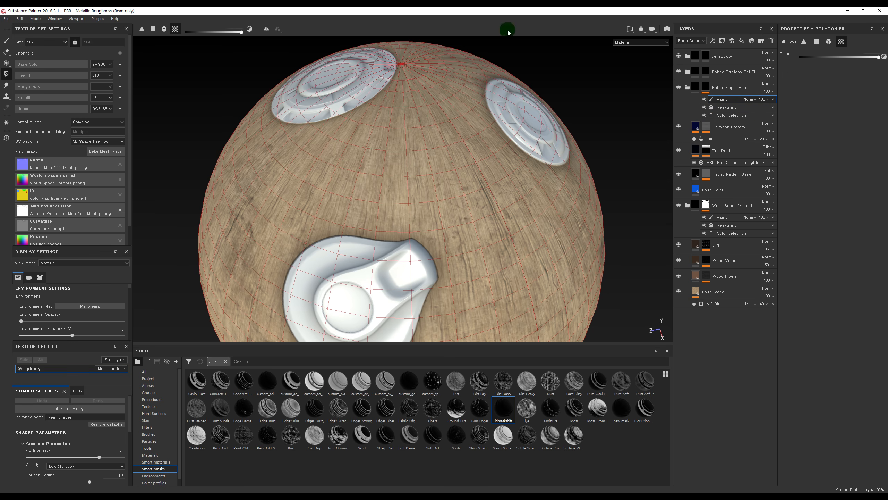
pyautogui.click(705, 89)
pyautogui.moveTo(706, 90)
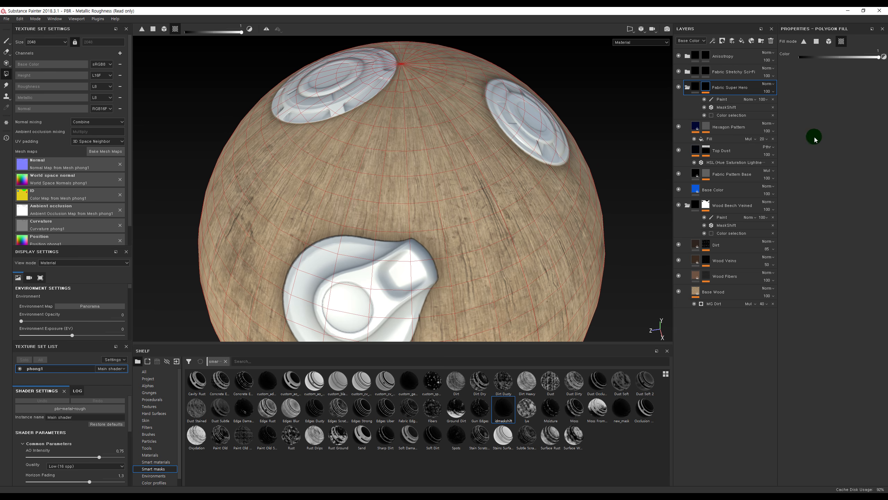
pyautogui.moveTo(814, 139); pyautogui.dragTo(742, 116)
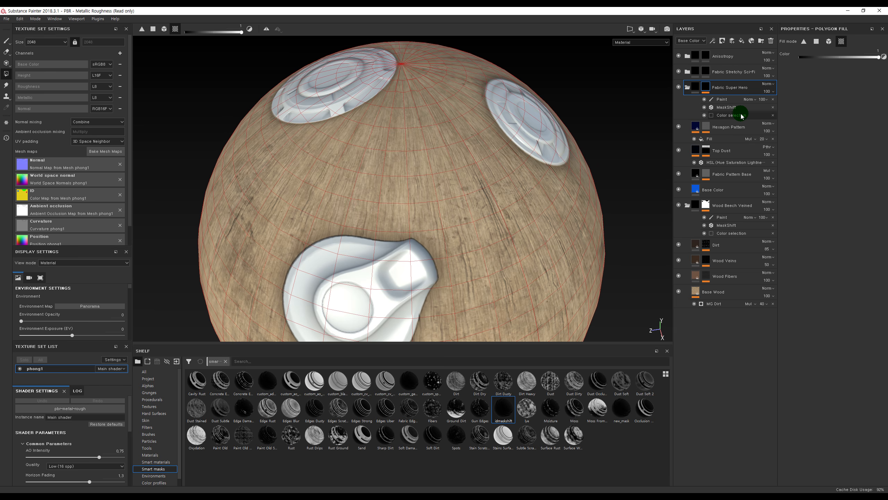
pyautogui.keyDown('alt'); pyautogui.moveTo(605, 177); pyautogui.dragTo(473, 197, button='right'); pyautogui.keyUp('alt')
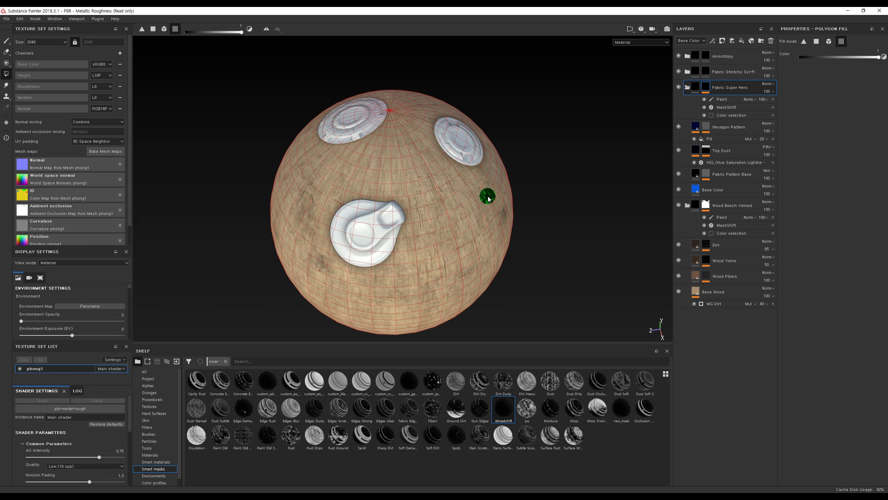
pyautogui.keyDown('alt'); pyautogui.moveTo(517, 230); pyautogui.dragTo(500, 261); pyautogui.keyUp('alt')
pyautogui.keyDown('alt'); pyautogui.moveTo(499, 268); pyautogui.dragTo(456, 221, button='middle'); pyautogui.keyUp('alt')
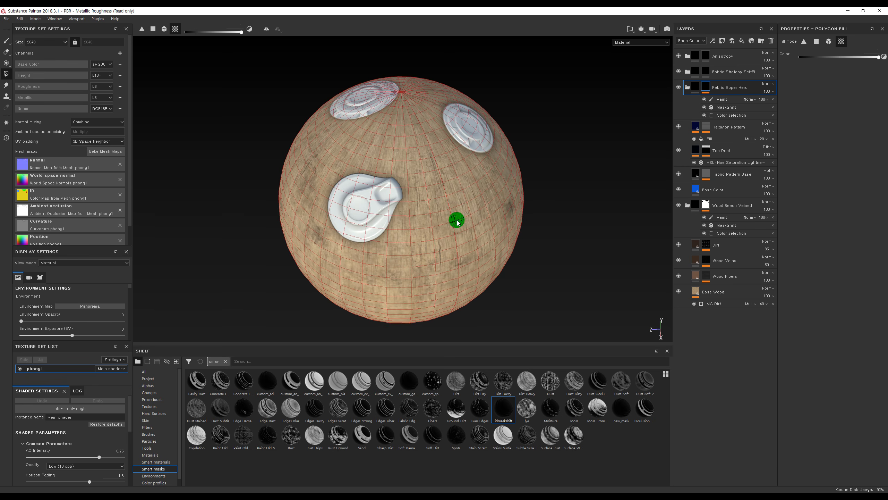
pyautogui.moveTo(448, 201)
pyautogui.keyDown('alt'); pyautogui.mouseDown(button='right')
pyautogui.moveTo(522, 232)
pyautogui.moveTo(380, 215)
pyautogui.mouseUp(button='right'); pyautogui.keyUp('alt')
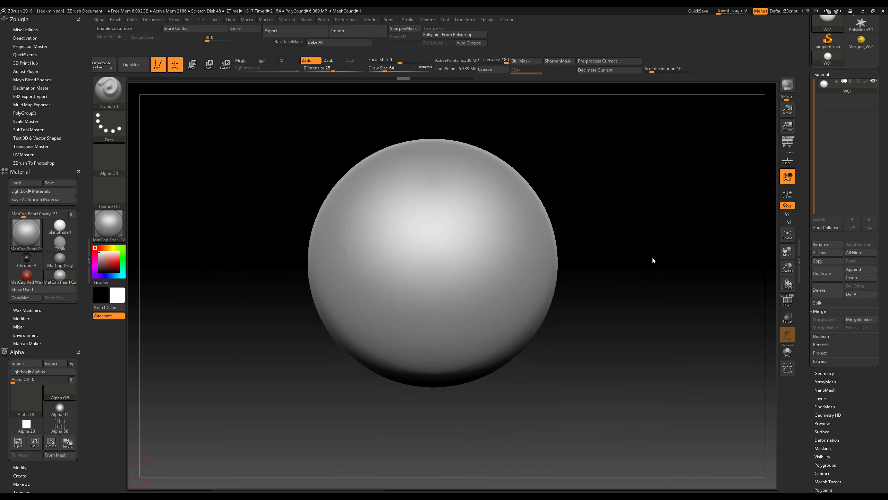
# Switch to ZBrush and clear the leftover sphere copies from the canvas
pyautogui.moveTo(652, 256)
pyautogui.mouseDown()
pyautogui.moveTo(639, 249)
pyautogui.moveTo(668, 248)
pyautogui.mouseUp()
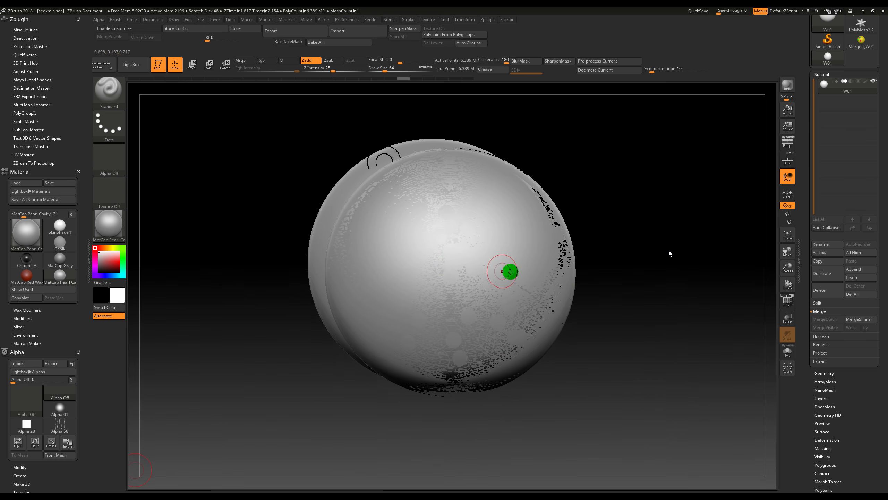
pyautogui.hotkey('ctrl', 'n')
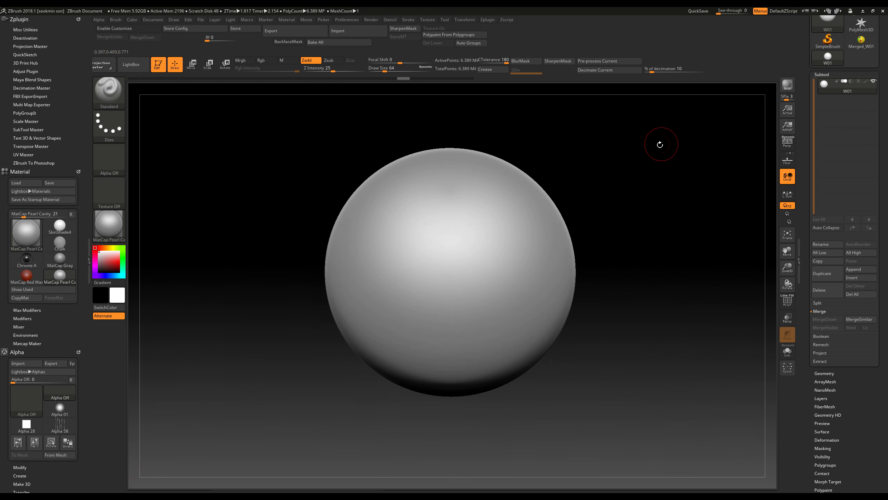
pyautogui.moveTo(658, 142); pyautogui.dragTo(645, 159)
pyautogui.moveTo(619, 282); pyautogui.dragTo(688, 222)
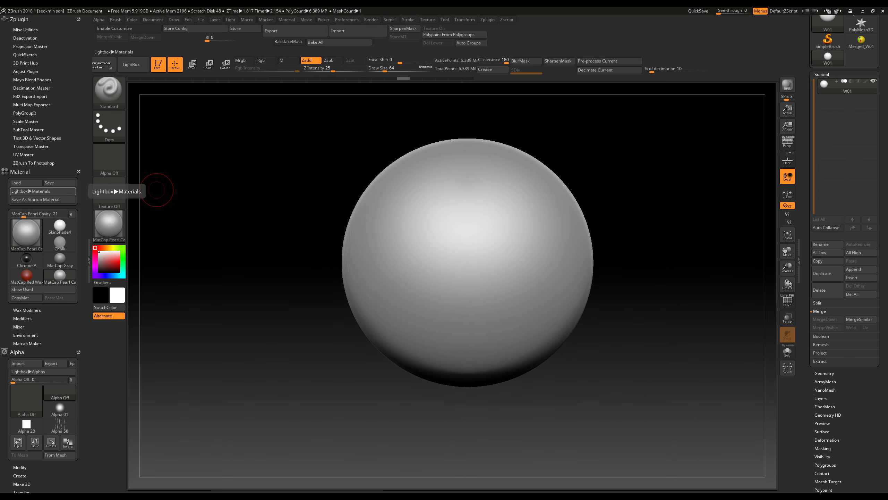
# Set the Standard brush to the DragRect stroke with the leaf ornament alpha, test it on the sphere and undo the stamp
pyautogui.moveTo(157, 190)
pyautogui.mouseDown()
pyautogui.moveTo(127, 157)
pyautogui.moveTo(210, 122)
pyautogui.mouseUp()
pyautogui.click(109, 126)
pyautogui.click(191, 133)
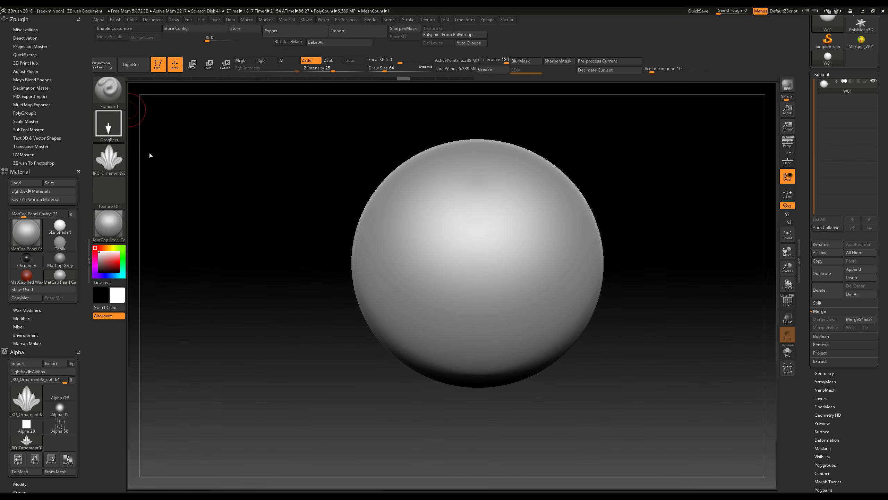
pyautogui.moveTo(466, 240)
pyautogui.mouseDown()
pyautogui.moveTo(472, 276)
pyautogui.moveTo(447, 305)
pyautogui.moveTo(618, 198)
pyautogui.moveTo(649, 190)
pyautogui.mouseUp()
pyautogui.hotkey('ctrl', 'z')
# Set the masking brush to the DragRect stroke and choose the ~BrushAlpha leaf ornament alpha
pyautogui.keyDown('ctrl'); pyautogui.click(108, 126); pyautogui.keyUp('ctrl')
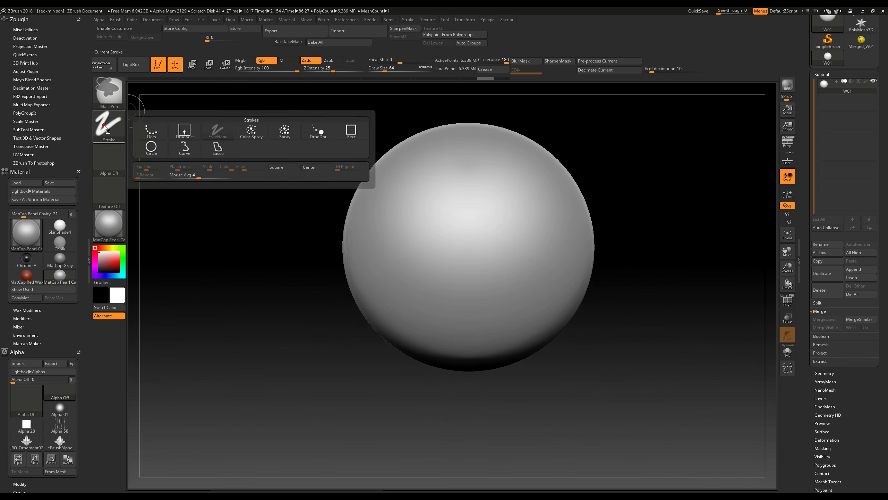
pyautogui.keyDown('ctrl'); pyautogui.click(177, 133); pyautogui.keyUp('ctrl')
pyautogui.click(118, 159)
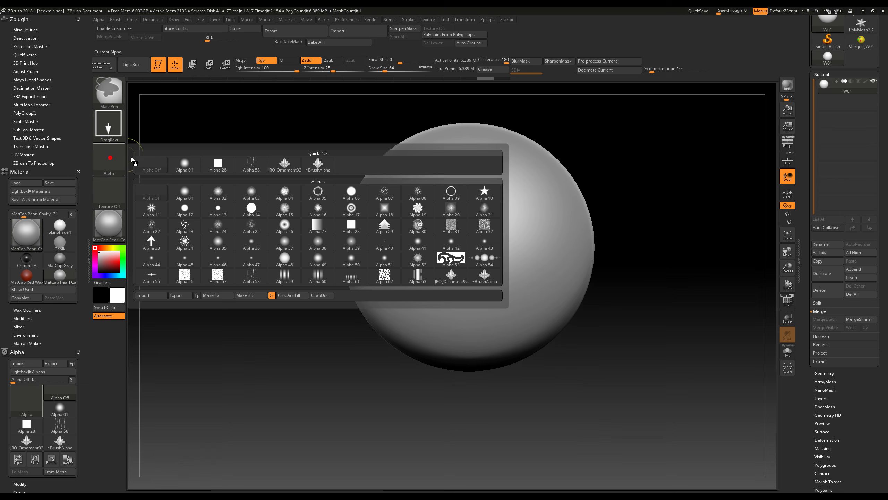
pyautogui.click(306, 167)
# Try the leaf alpha on the sphere's front as a large sculpted stamp and as a large mask, undoing both
pyautogui.moveTo(456, 238); pyautogui.dragTo(449, 324)
pyautogui.moveTo(630, 180); pyautogui.dragTo(632, 159)
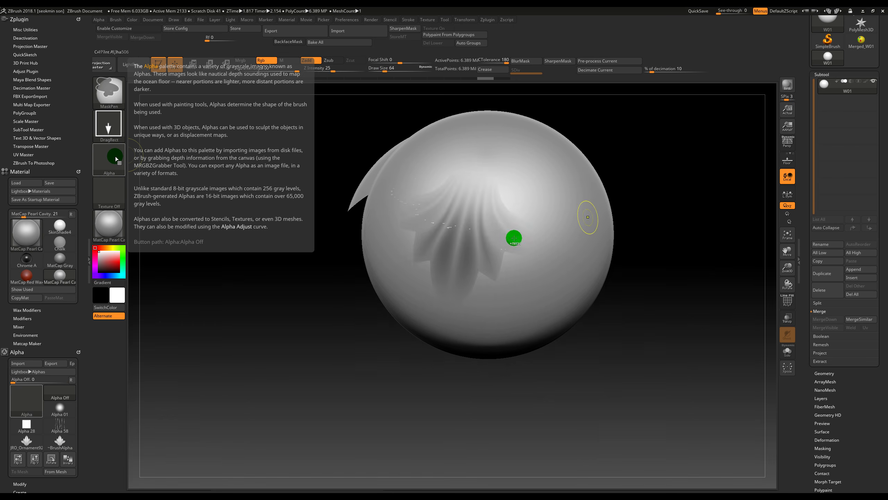
pyautogui.hotkey('ctrl', 'z')
pyautogui.moveTo(480, 232)
pyautogui.keyDown('ctrl'); pyautogui.mouseDown()
pyautogui.moveTo(479, 248)
pyautogui.moveTo(479, 210)
pyautogui.moveTo(502, 182)
pyautogui.moveTo(488, 163)
pyautogui.mouseUp(); pyautogui.keyUp('ctrl')
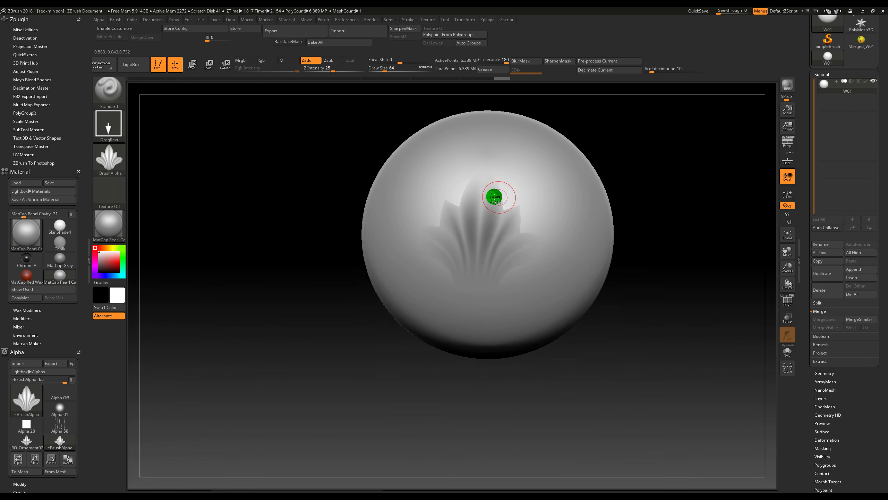
pyautogui.hotkey('ctrl', 'z')
# Mask a small leaf shape on the sphere's front and extract it as a new subtool with thickness 0.01
pyautogui.keyDown('ctrl'); pyautogui.moveTo(476, 229); pyautogui.dragTo(476, 256); pyautogui.keyUp('ctrl')
pyautogui.moveTo(663, 211); pyautogui.dragTo(682, 196)
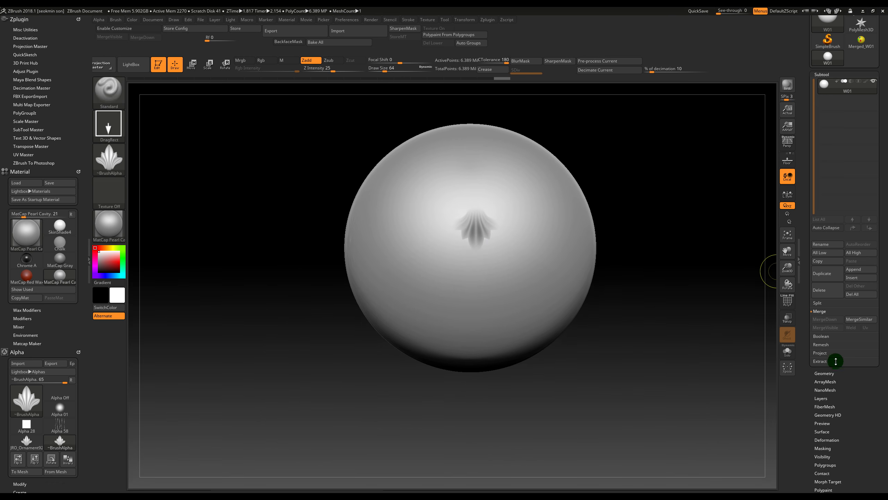
pyautogui.click(825, 361)
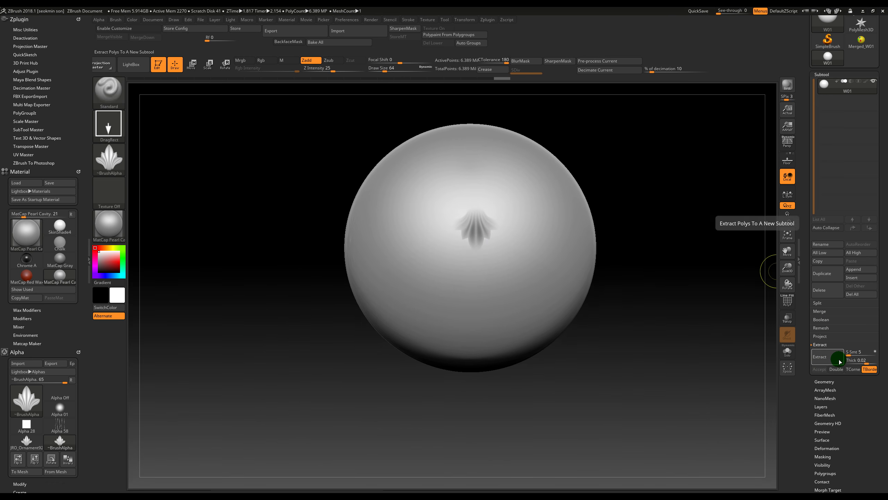
pyautogui.moveTo(856, 361); pyautogui.dragTo(887, 358)
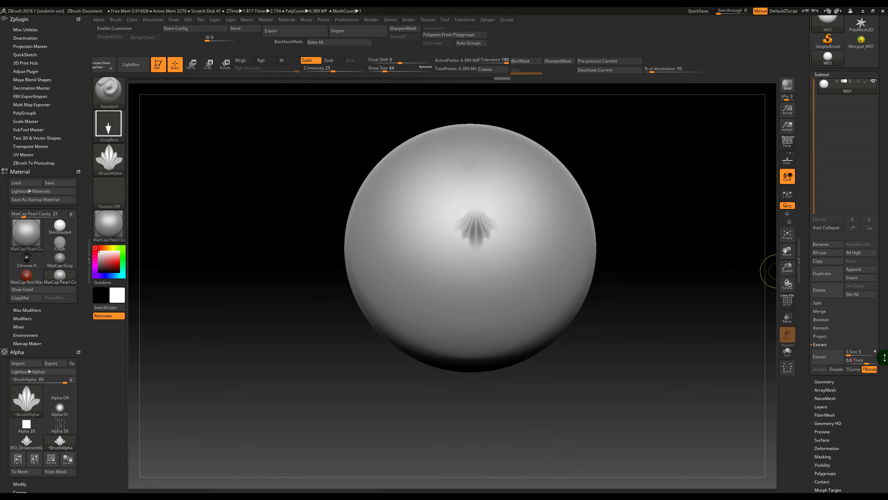
pyautogui.click(822, 355)
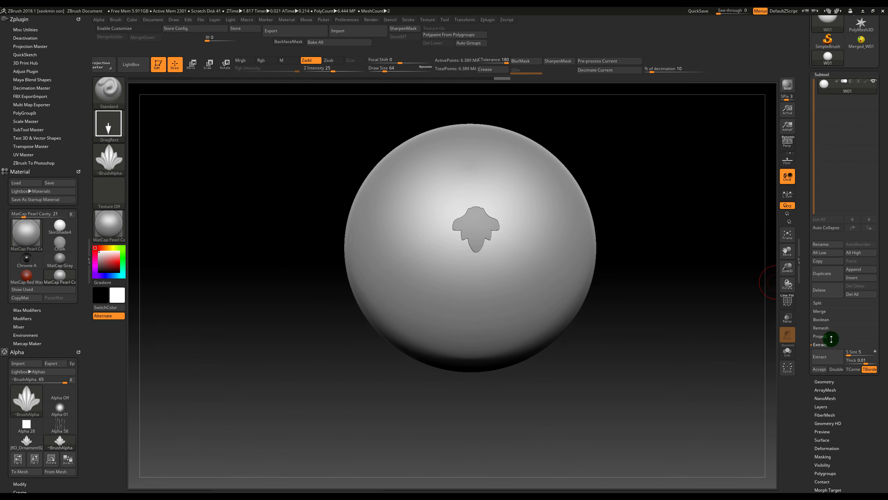
pyautogui.click(817, 371)
# Clear the mask left by the extraction and make the extracted leaf the active subtool
pyautogui.moveTo(626, 197); pyautogui.dragTo(661, 196)
pyautogui.keyDown('ctrl'); pyautogui.moveTo(647, 172); pyautogui.dragTo(682, 259, button='right'); pyautogui.keyUp('ctrl')
pyautogui.moveTo(682, 175); pyautogui.dragTo(691, 152)
pyautogui.keyDown('ctrl'); pyautogui.moveTo(678, 153); pyautogui.dragTo(726, 204); pyautogui.keyUp('ctrl')
pyautogui.moveTo(710, 240); pyautogui.dragTo(638, 220)
pyautogui.keyDown('ctrl'); pyautogui.moveTo(662, 194); pyautogui.dragTo(642, 184, button='right'); pyautogui.keyUp('ctrl')
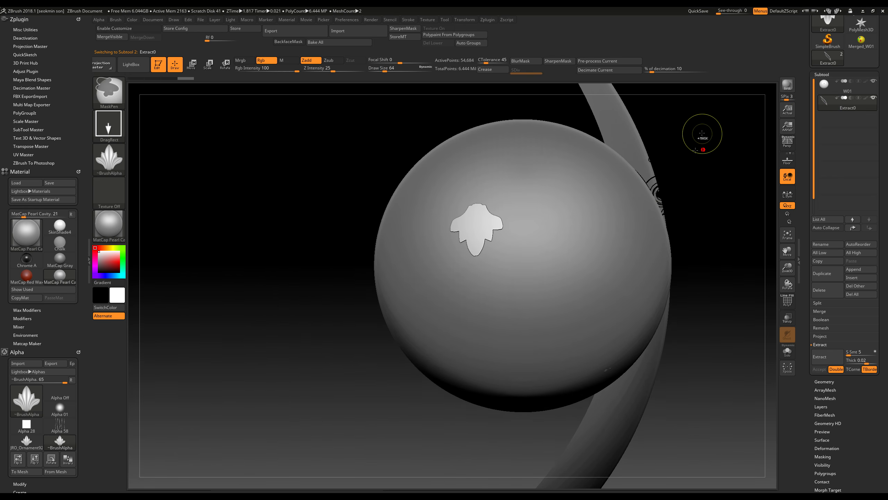
# Examine the extracted leaf's polygon wireframe up close and turn the wireframe display off again
pyautogui.moveTo(714, 140)
pyautogui.keyDown('ctrl'); pyautogui.mouseDown(button='right')
pyautogui.moveTo(736, 133)
pyautogui.moveTo(713, 138)
pyautogui.mouseUp(button='right'); pyautogui.keyUp('ctrl')
pyautogui.moveTo(704, 135)
pyautogui.mouseDown()
pyautogui.moveTo(721, 137)
pyautogui.moveTo(710, 139)
pyautogui.mouseUp()
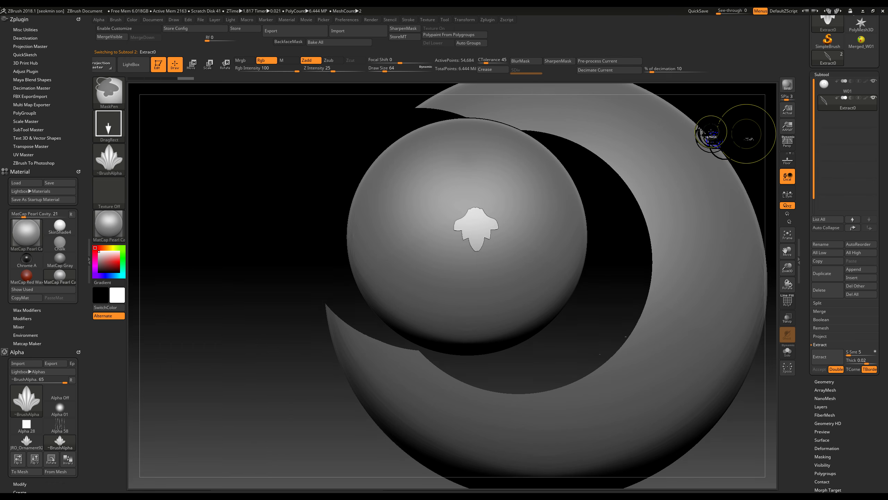
pyautogui.keyDown('ctrl'); pyautogui.moveTo(706, 139); pyautogui.dragTo(733, 180, button='right'); pyautogui.keyUp('ctrl')
pyautogui.moveTo(716, 137)
pyautogui.mouseDown()
pyautogui.moveTo(730, 133)
pyautogui.moveTo(715, 139)
pyautogui.mouseUp()
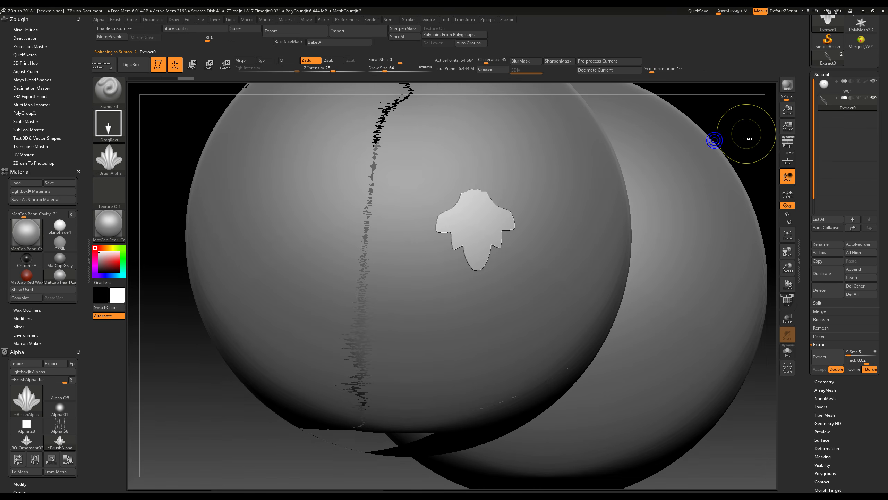
pyautogui.keyDown('ctrl'); pyautogui.moveTo(722, 135); pyautogui.dragTo(754, 213, button='right'); pyautogui.keyUp('ctrl')
pyautogui.click(787, 302)
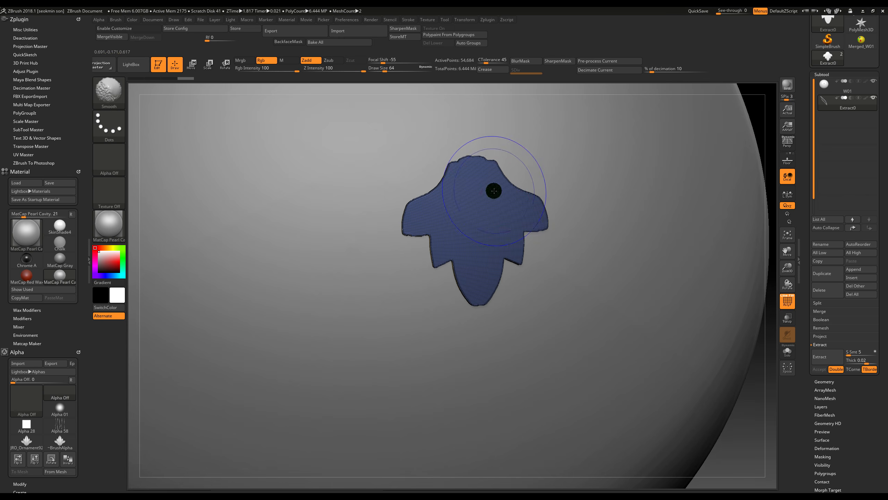
pyautogui.click(829, 354)
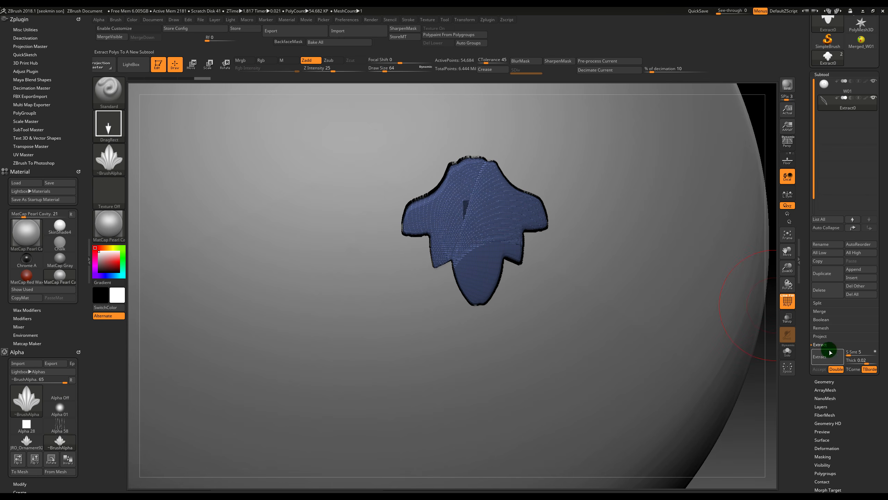
pyautogui.click(787, 301)
# Alternate between the sphere and extracted leaf subtools, ending with the W01 sphere as the active subtool
pyautogui.keyDown('ctrl'); pyautogui.moveTo(608, 291); pyautogui.dragTo(650, 148, button='right'); pyautogui.keyUp('ctrl')
pyautogui.click(826, 86)
pyautogui.click(822, 107)
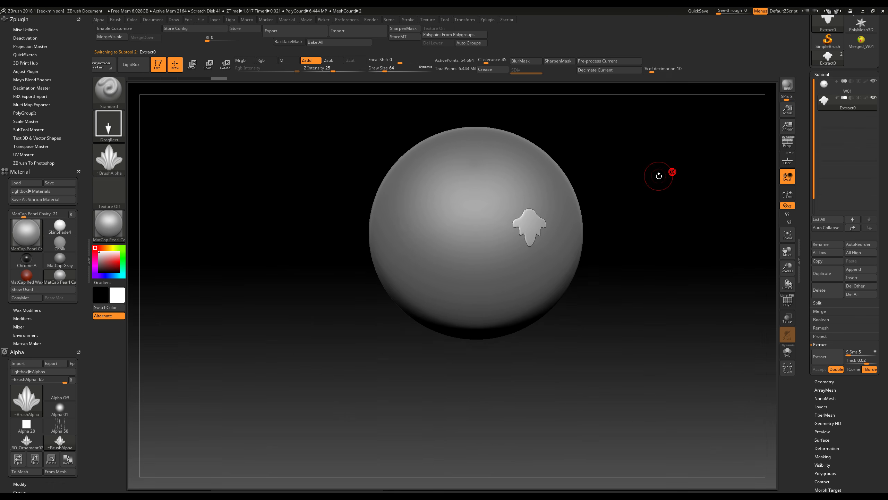
pyautogui.click(826, 86)
pyautogui.moveTo(704, 153); pyautogui.dragTo(597, 151, button='right')
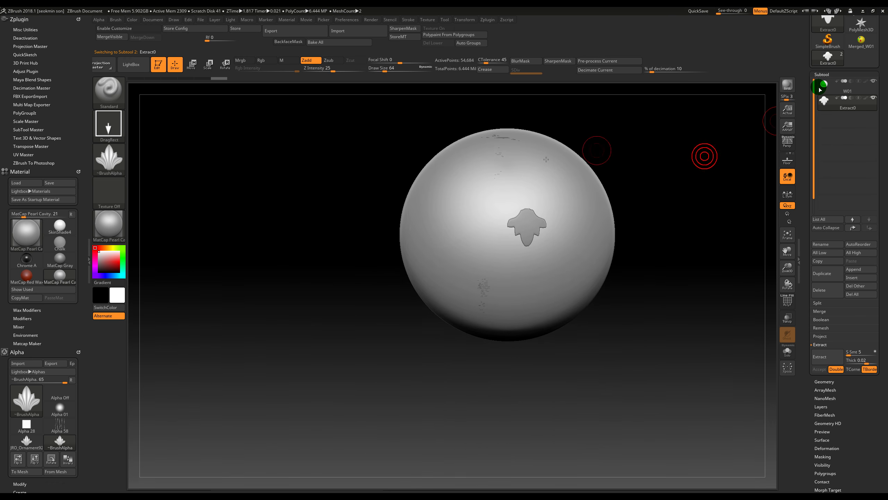
pyautogui.moveTo(287, 178); pyautogui.dragTo(267, 151, button='right')
pyautogui.keyDown('ctrl'); pyautogui.click(108, 123); pyautogui.keyUp('ctrl')
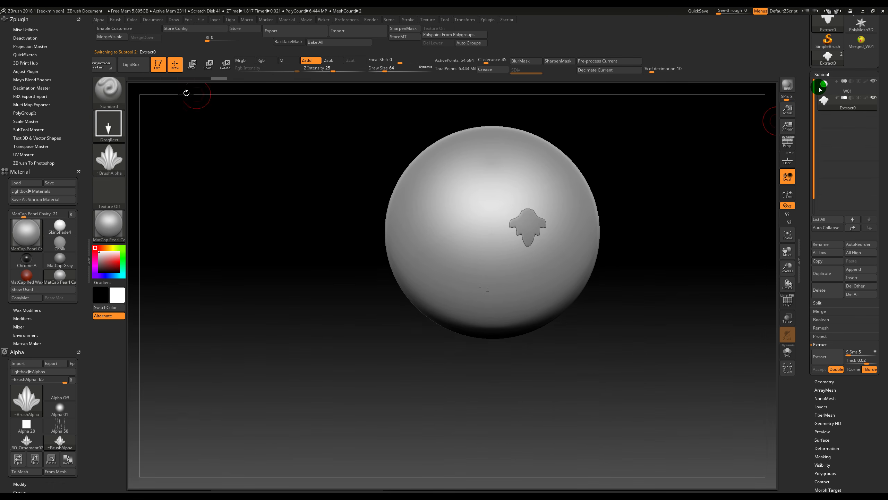
pyautogui.click(110, 100)
pyautogui.click(246, 132)
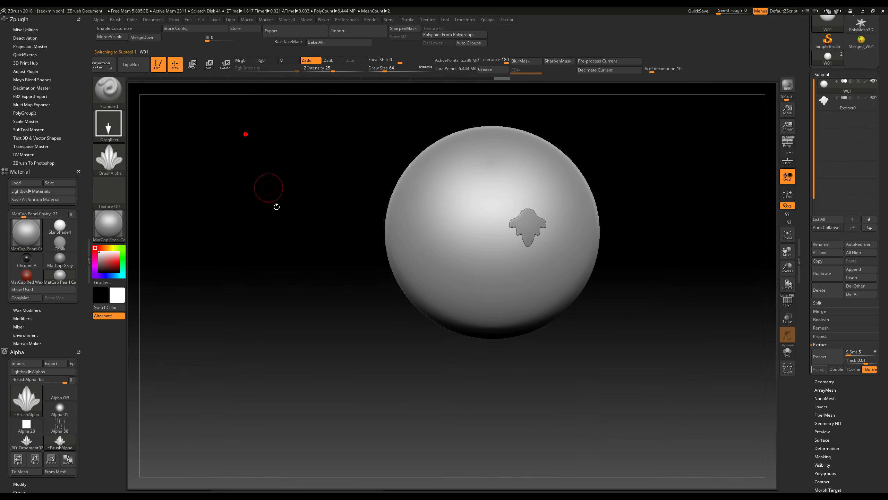
pyautogui.moveTo(260, 252); pyautogui.dragTo(281, 256)
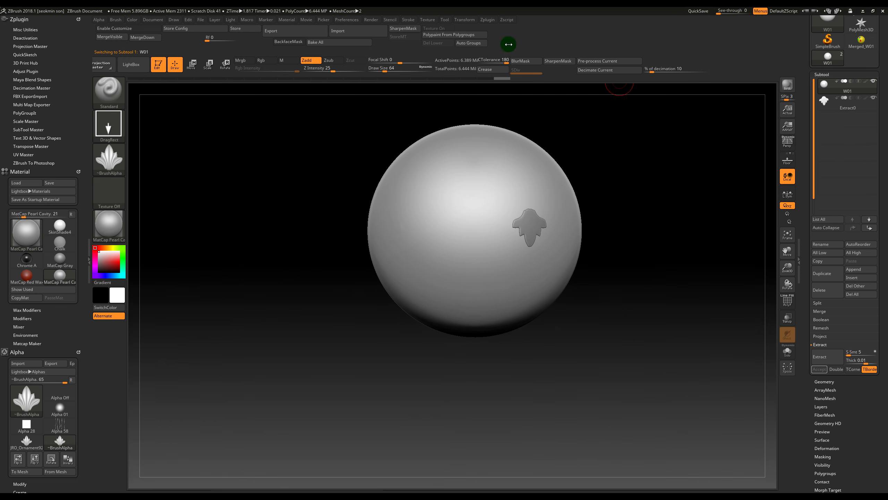
# With backface masking on, lasso-mask large curved bands on the sphere's sides and sharpen the mask
pyautogui.click(288, 41)
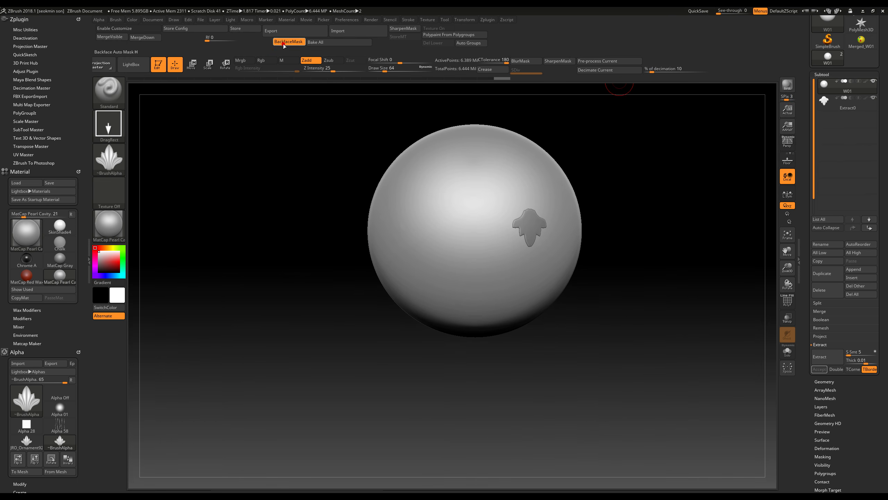
pyautogui.moveTo(653, 159)
pyautogui.mouseDown()
pyautogui.moveTo(425, 250)
pyautogui.moveTo(506, 264)
pyautogui.moveTo(447, 307)
pyautogui.moveTo(381, 303)
pyautogui.moveTo(504, 335)
pyautogui.moveTo(553, 280)
pyautogui.moveTo(501, 241)
pyautogui.mouseUp()
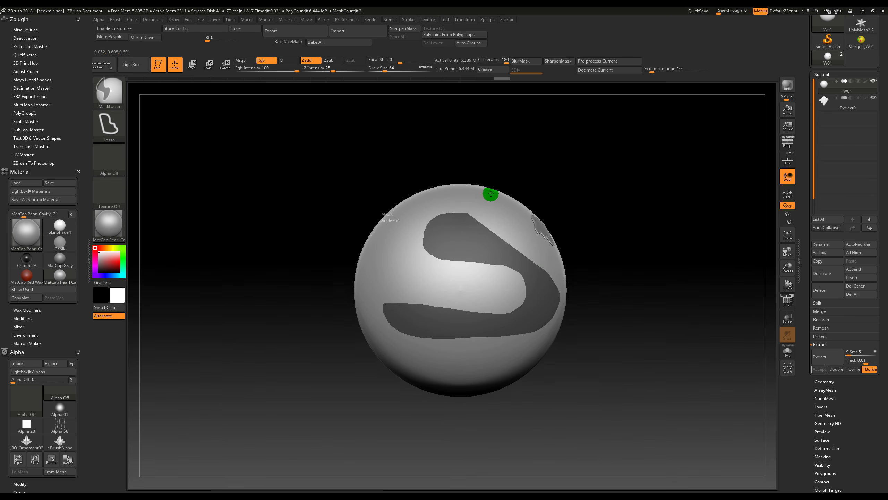
pyautogui.keyDown('ctrl'); pyautogui.moveTo(469, 207); pyautogui.dragTo(469, 208); pyautogui.keyUp('ctrl')
pyautogui.moveTo(634, 210); pyautogui.dragTo(594, 213)
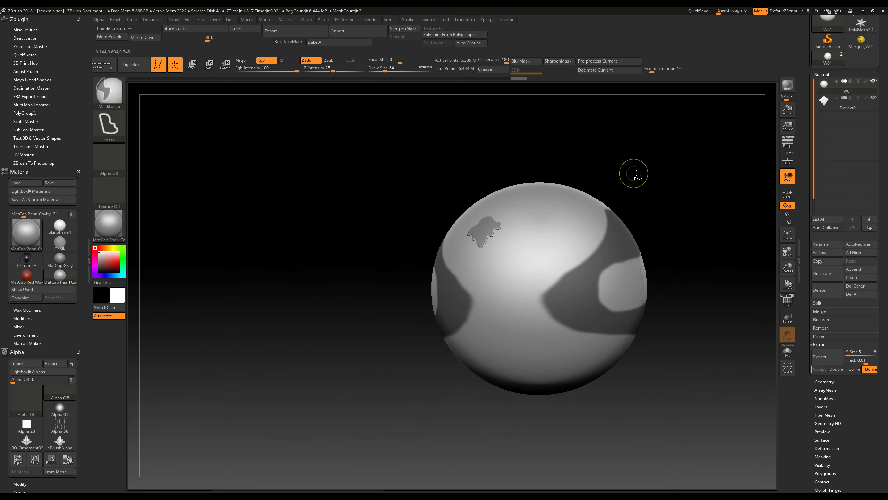
pyautogui.click(412, 29)
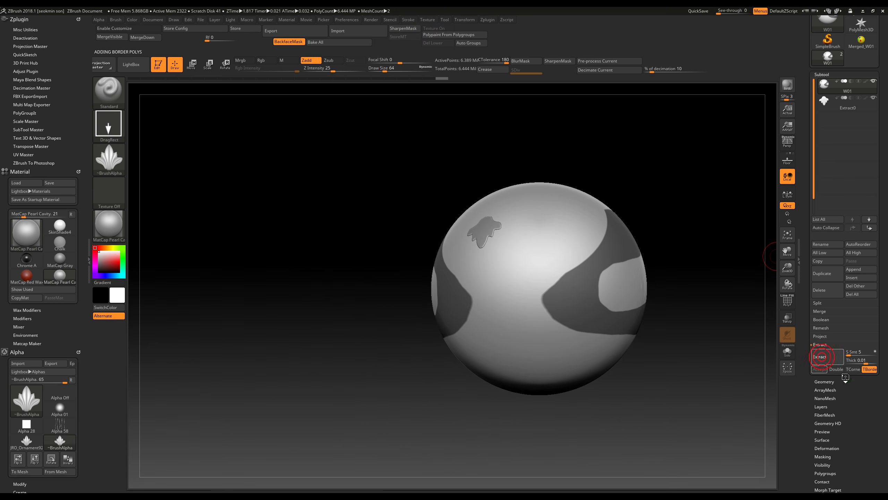
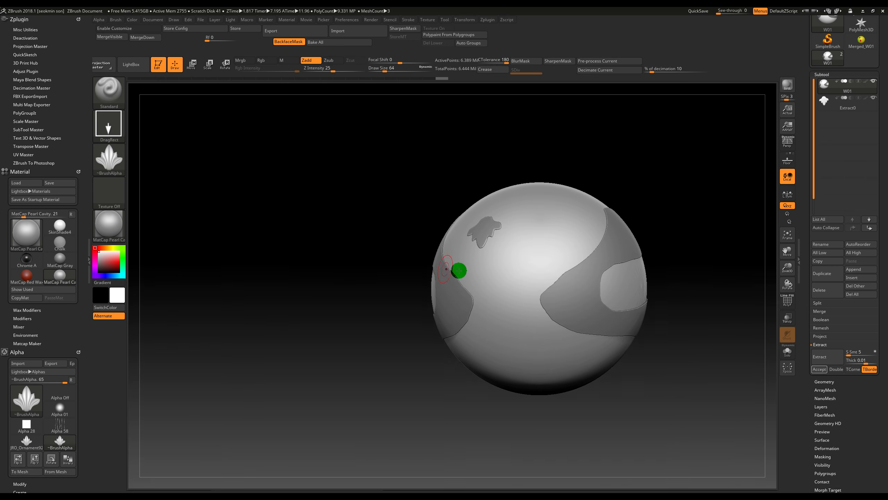
# Extract the masked bands as a new subtool with thickness 0.01 and clear the mask left on the sphere
pyautogui.click(819, 370)
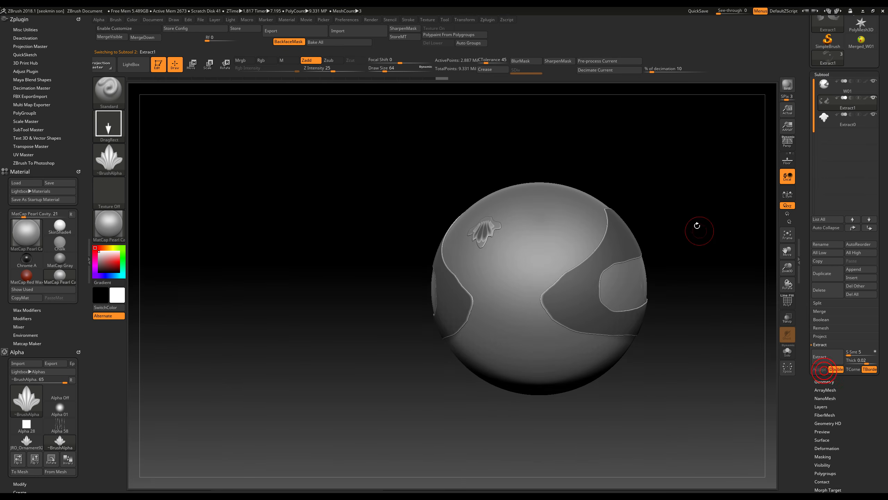
pyautogui.moveTo(696, 226); pyautogui.dragTo(690, 205)
pyautogui.keyDown('alt'); pyautogui.moveTo(698, 238); pyautogui.dragTo(679, 239); pyautogui.keyUp('alt')
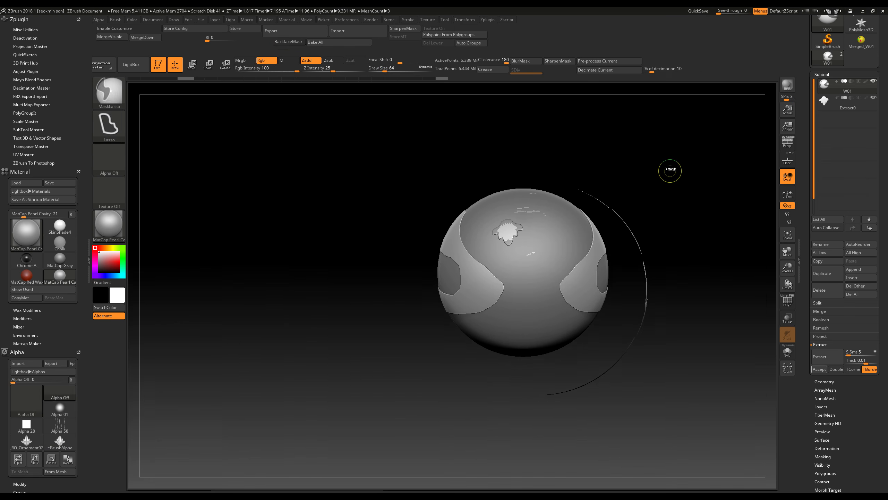
pyautogui.keyDown('ctrl'); pyautogui.moveTo(680, 171); pyautogui.dragTo(705, 206); pyautogui.keyUp('ctrl')
# Alternate between the band and leaf subtools to examine both extractions up close, ending with the bands active
pyautogui.click(821, 101)
pyautogui.click(825, 119)
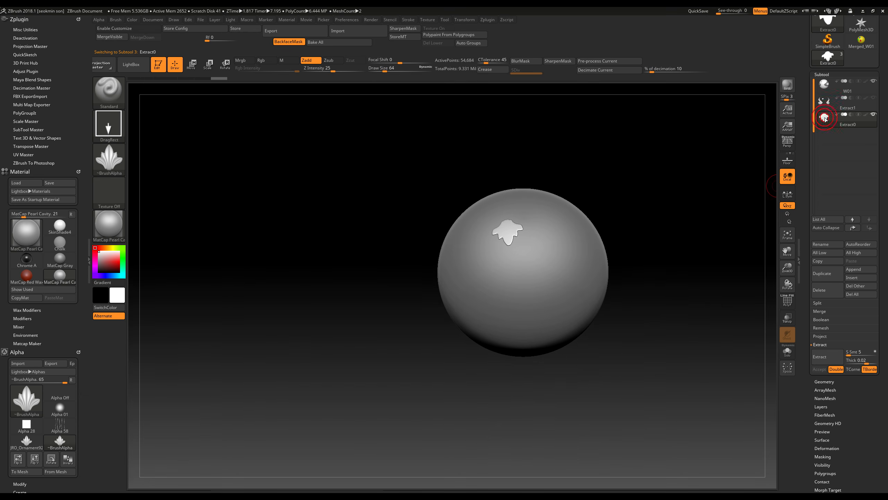
pyautogui.click(821, 100)
pyautogui.moveTo(649, 156); pyautogui.dragTo(659, 180)
pyautogui.keyDown('ctrl'); pyautogui.moveTo(659, 181); pyautogui.dragTo(658, 170, button='right'); pyautogui.keyUp('ctrl')
pyautogui.keyDown('alt'); pyautogui.click(585, 280); pyautogui.keyUp('alt')
pyautogui.keyDown('alt'); pyautogui.moveTo(739, 318); pyautogui.dragTo(507, 272, button='right'); pyautogui.keyUp('alt')
pyautogui.moveTo(596, 243); pyautogui.dragTo(595, 243, button='right')
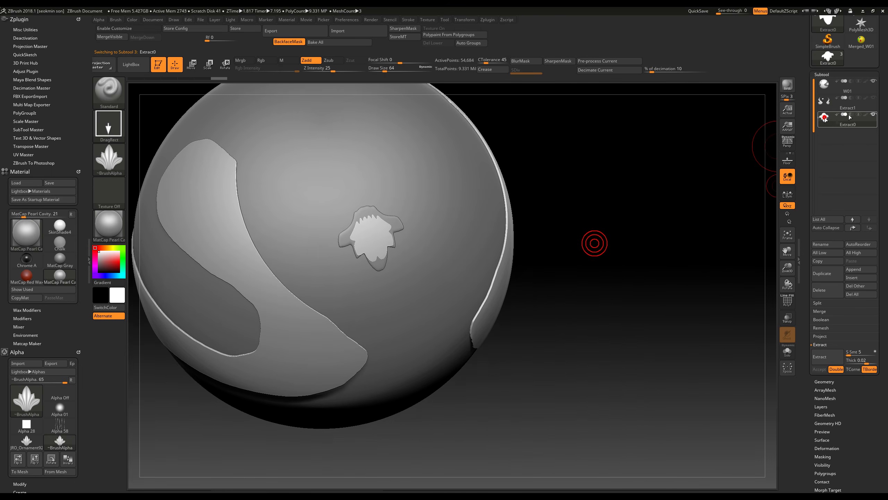
pyautogui.click(825, 101)
pyautogui.moveTo(645, 185)
pyautogui.mouseDown(button='right')
pyautogui.moveTo(520, 228)
pyautogui.moveTo(385, 200)
pyautogui.moveTo(383, 210)
pyautogui.mouseUp(button='right')
pyautogui.keyDown('ctrl'); pyautogui.moveTo(648, 171); pyautogui.dragTo(656, 212); pyautogui.keyUp('ctrl')
pyautogui.moveTo(376, 242); pyautogui.dragTo(390, 235, button='right')
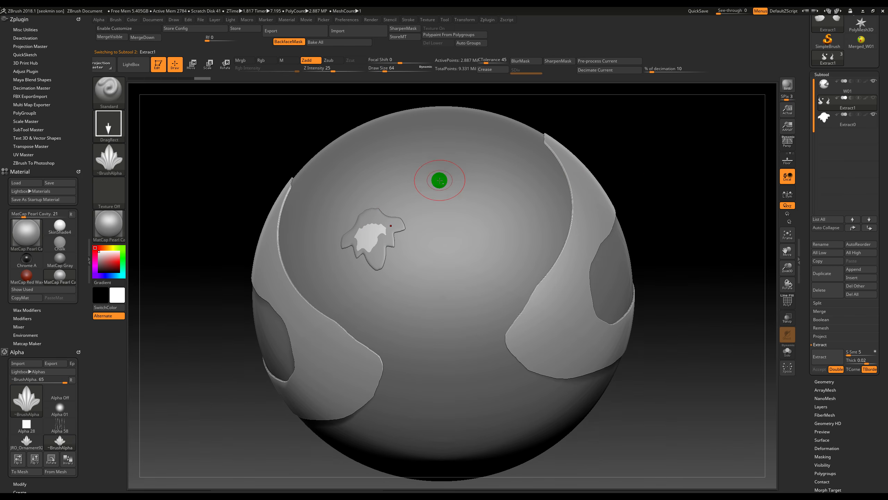
# Try brush strokes over the leaf ornament and undo them
pyautogui.moveTo(371, 237); pyautogui.dragTo(384, 265)
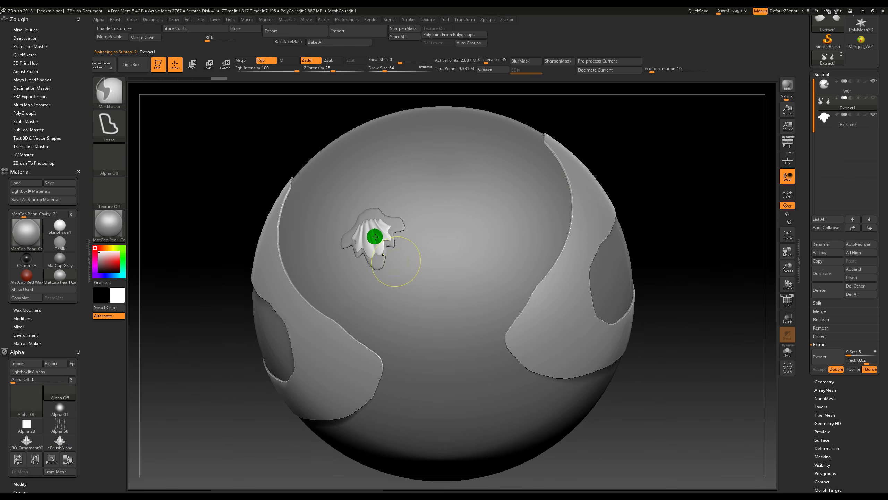
pyautogui.hotkey('ctrl', 'z')
pyautogui.press('1')
pyautogui.moveTo(365, 226)
pyautogui.mouseDown()
pyautogui.moveTo(370, 248)
pyautogui.moveTo(373, 240)
pyautogui.mouseUp()
pyautogui.hotkey('ctrl', 'z')
pyautogui.hotkey('ctrl', 'z')
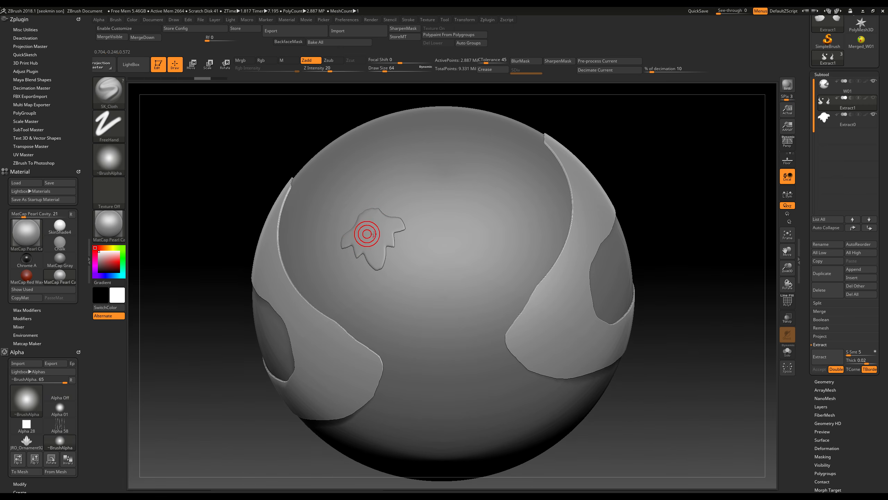
# Switch to the sphere subtool, then make the extracted bands the active, visible subtool
pyautogui.keyDown('alt'); pyautogui.click(363, 226); pyautogui.keyUp('alt')
pyautogui.keyDown('ctrl'); pyautogui.moveTo(617, 144); pyautogui.dragTo(533, 149, button='right'); pyautogui.keyUp('ctrl')
pyautogui.keyDown('alt'); pyautogui.click(473, 205); pyautogui.keyUp('alt')
pyautogui.moveTo(621, 170); pyautogui.dragTo(653, 256)
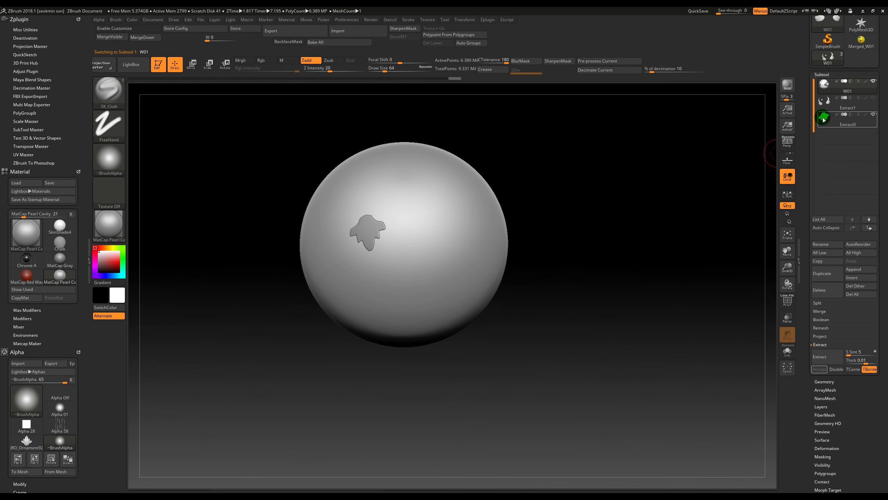
pyautogui.click(880, 96)
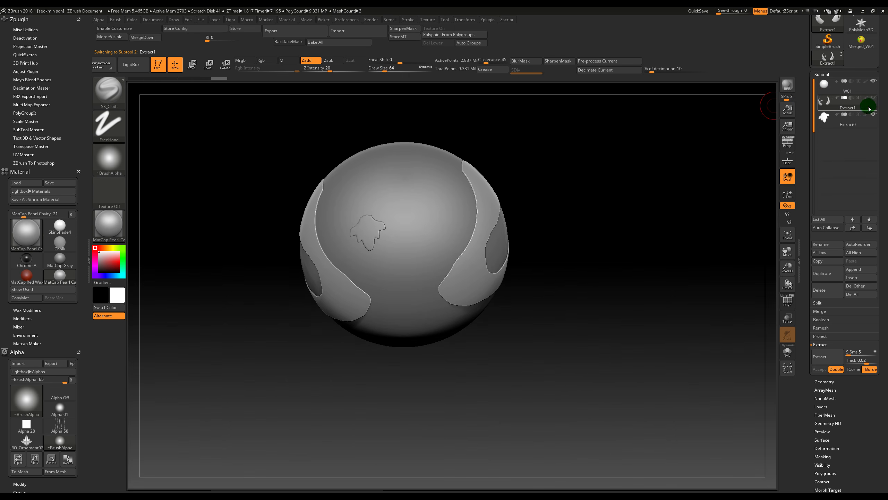
pyautogui.moveTo(548, 223)
pyautogui.mouseDown()
pyautogui.moveTo(482, 230)
pyautogui.moveTo(653, 254)
pyautogui.moveTo(594, 294)
pyautogui.moveTo(617, 254)
pyautogui.moveTo(617, 293)
pyautogui.moveTo(615, 243)
pyautogui.moveTo(670, 244)
pyautogui.mouseUp()
pyautogui.keyDown('alt'); pyautogui.moveTo(608, 259); pyautogui.dragTo(607, 231); pyautogui.keyUp('alt')
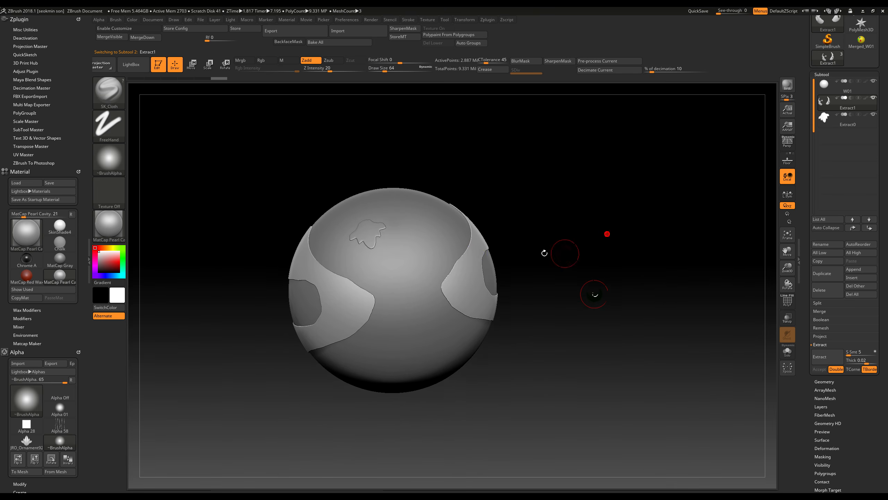
# Smooth the corners and edges of the extracted bands around the sphere
pyautogui.keyDown('shift'); pyautogui.moveTo(373, 294); pyautogui.dragTo(358, 282); pyautogui.keyUp('shift')
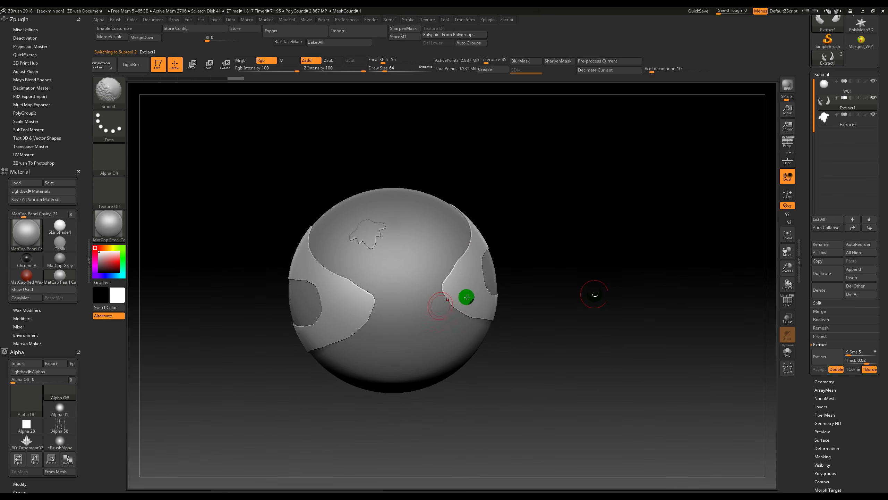
pyautogui.keyDown('shift'); pyautogui.moveTo(466, 297); pyautogui.dragTo(473, 296); pyautogui.keyUp('shift')
pyautogui.keyDown('shift'); pyautogui.moveTo(614, 215); pyautogui.dragTo(655, 224); pyautogui.keyUp('shift')
pyautogui.click(829, 99)
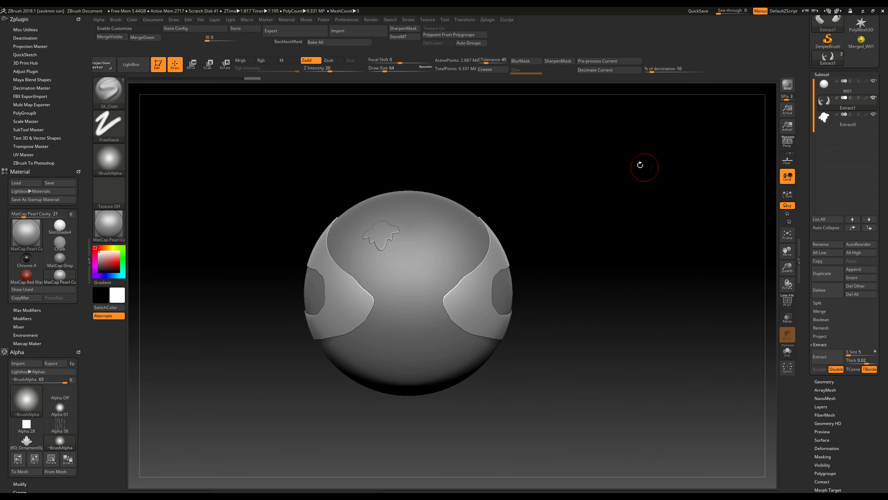
pyautogui.moveTo(641, 165); pyautogui.dragTo(637, 180)
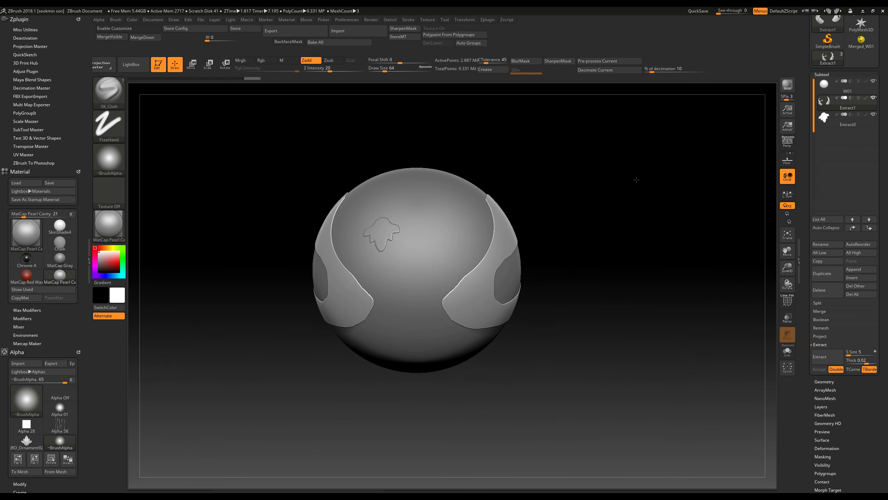
pyautogui.moveTo(552, 289); pyautogui.dragTo(602, 290)
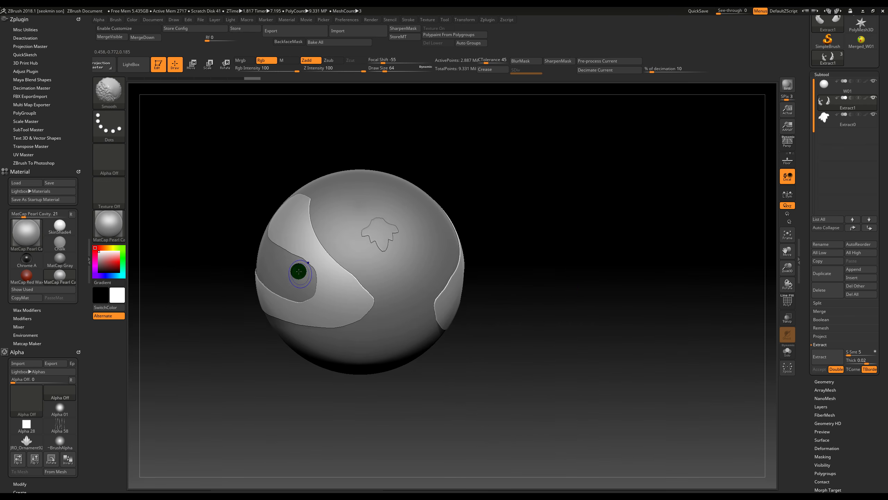
pyautogui.keyDown('shift'); pyautogui.moveTo(298, 272); pyautogui.dragTo(347, 302); pyautogui.keyUp('shift')
pyautogui.moveTo(636, 300)
pyautogui.mouseDown()
pyautogui.moveTo(621, 210)
pyautogui.moveTo(678, 210)
pyautogui.moveTo(622, 213)
pyautogui.mouseUp()
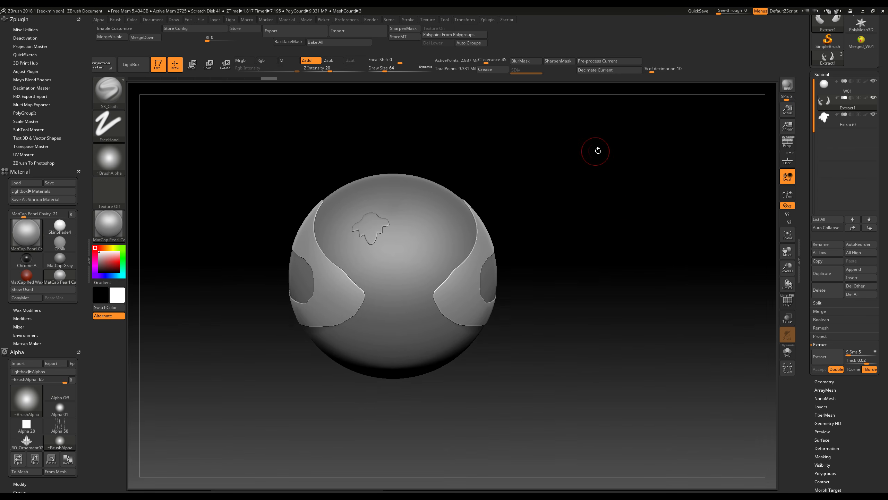
pyautogui.moveTo(640, 183); pyautogui.dragTo(577, 189)
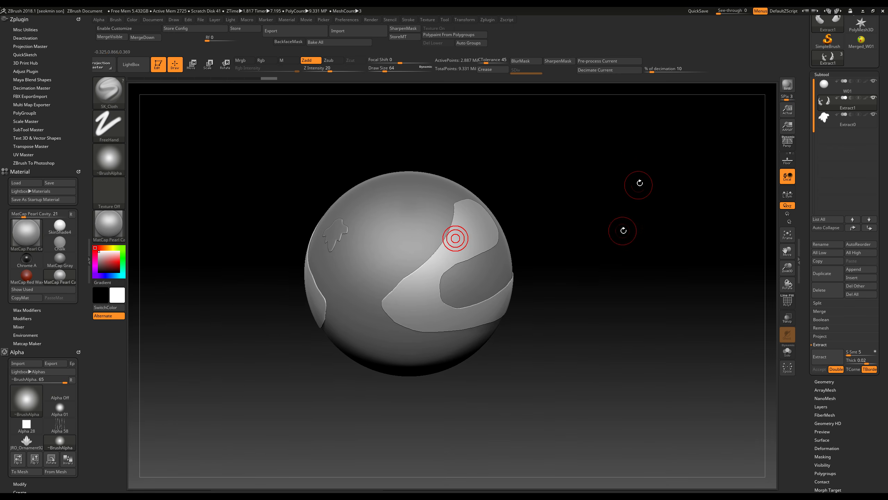
pyautogui.moveTo(555, 233); pyautogui.dragTo(591, 223)
# Pre-process the W01 sphere and decimate it to 10 %
pyautogui.keyDown('alt'); pyautogui.click(420, 224); pyautogui.keyUp('alt')
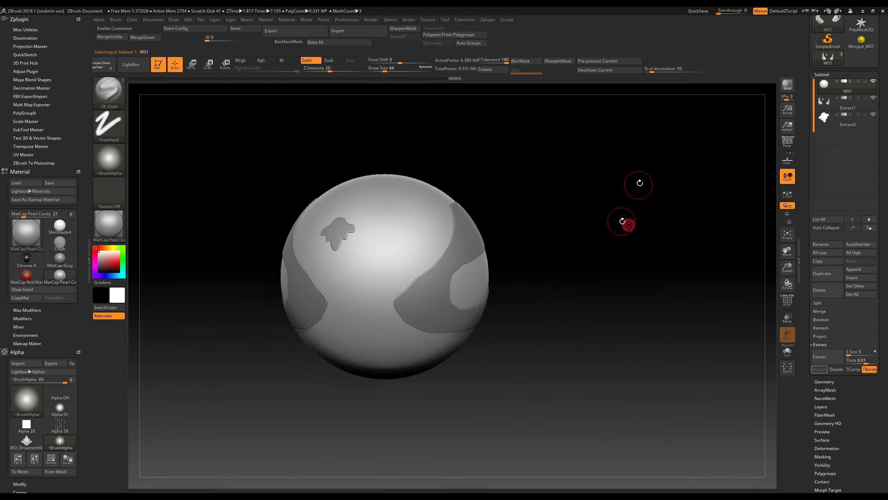
pyautogui.click(615, 61)
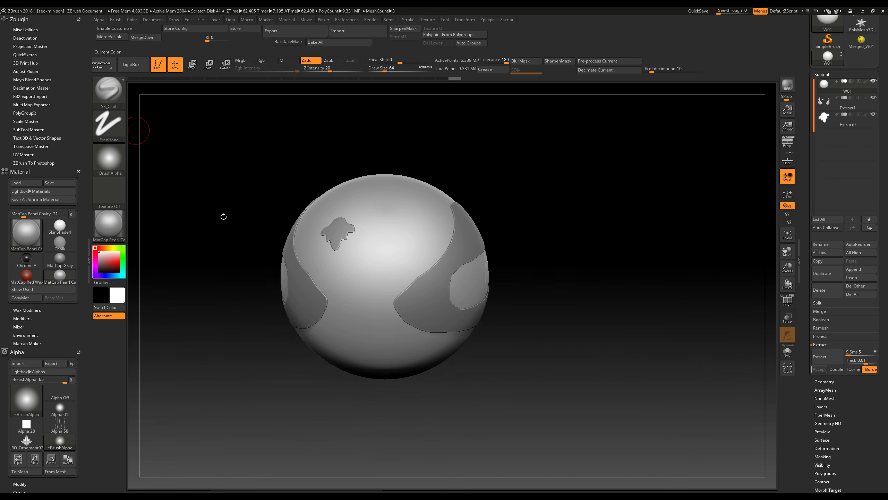
pyautogui.click(611, 72)
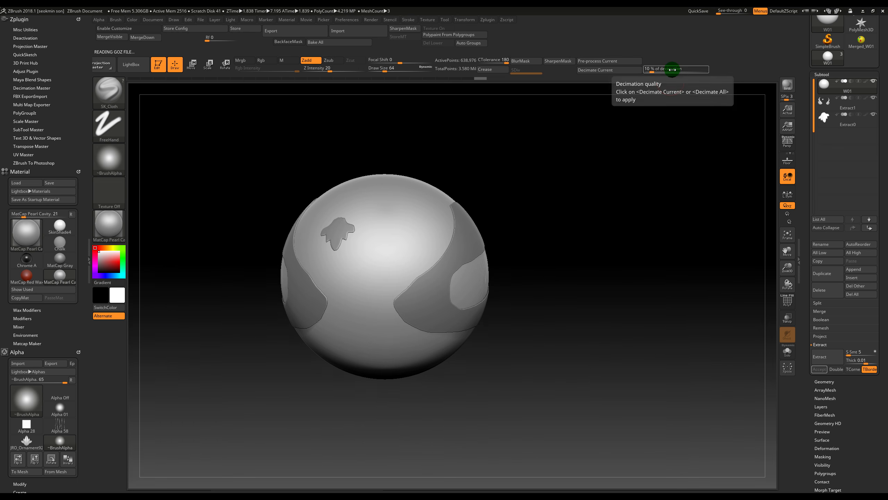
pyautogui.moveTo(594, 160); pyautogui.dragTo(605, 155)
# Pre-process the Extract1 bands and decimate them to 10 %
pyautogui.click(822, 104)
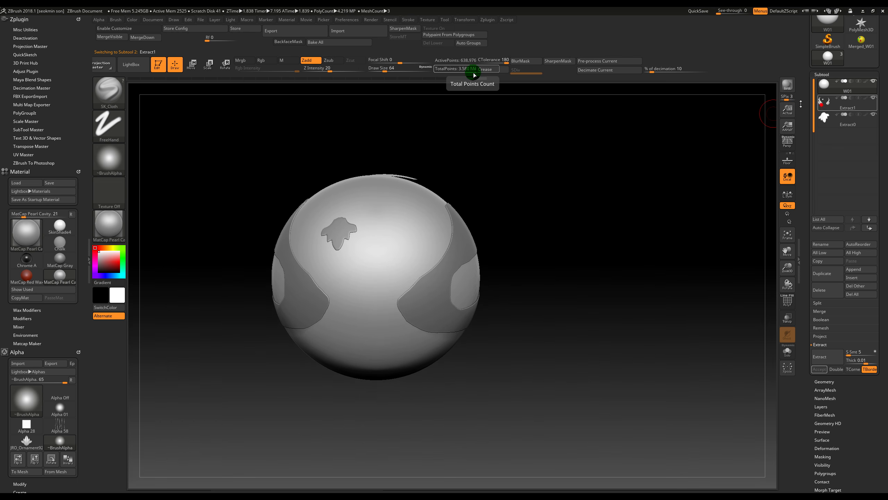
pyautogui.click(826, 121)
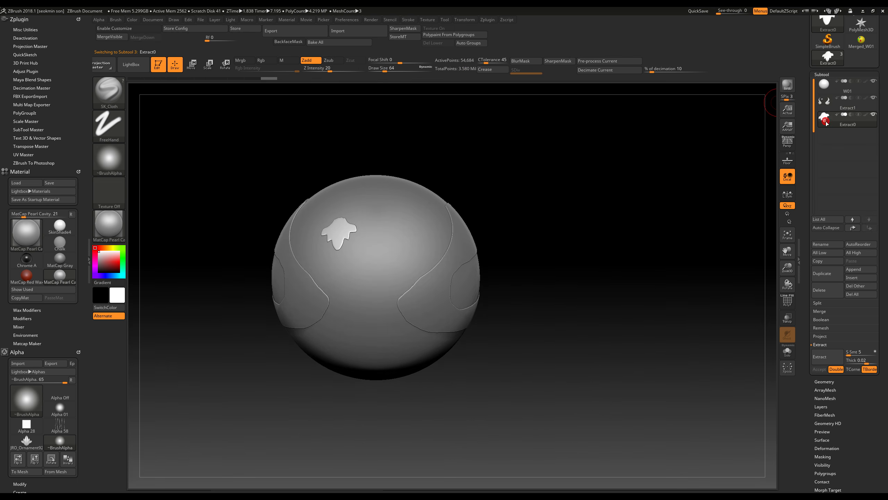
pyautogui.click(825, 102)
pyautogui.moveTo(665, 165); pyautogui.dragTo(654, 164)
pyautogui.press('shift')
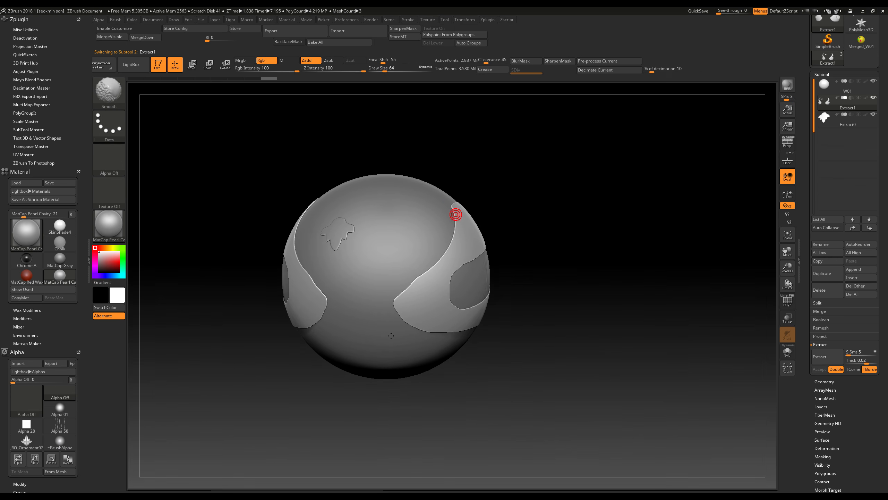
pyautogui.moveTo(585, 287); pyautogui.dragTo(634, 271)
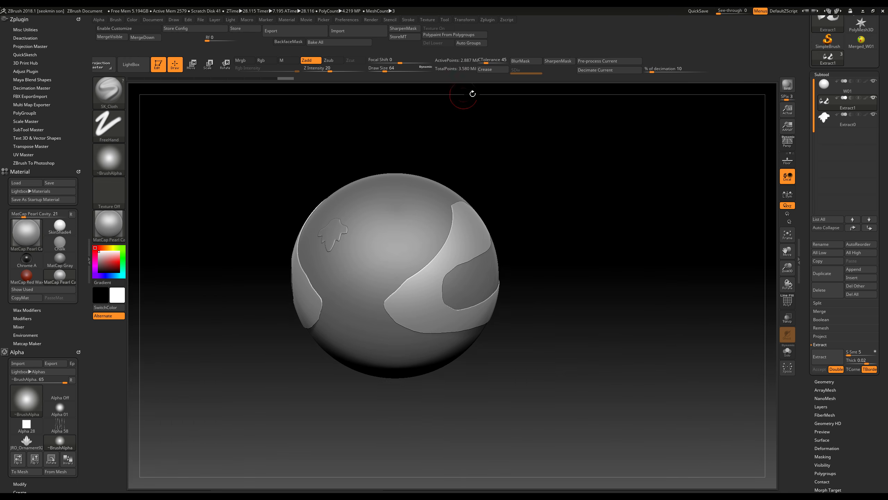
pyautogui.click(599, 70)
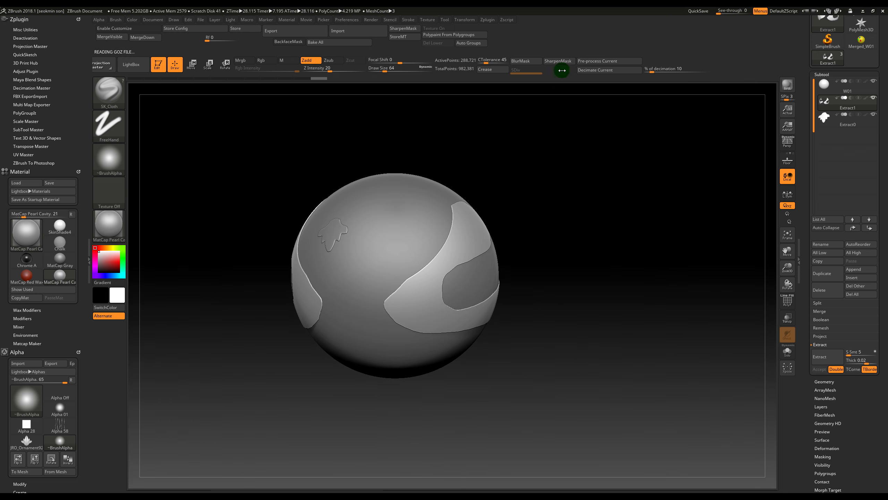
pyautogui.moveTo(590, 206); pyautogui.dragTo(600, 194)
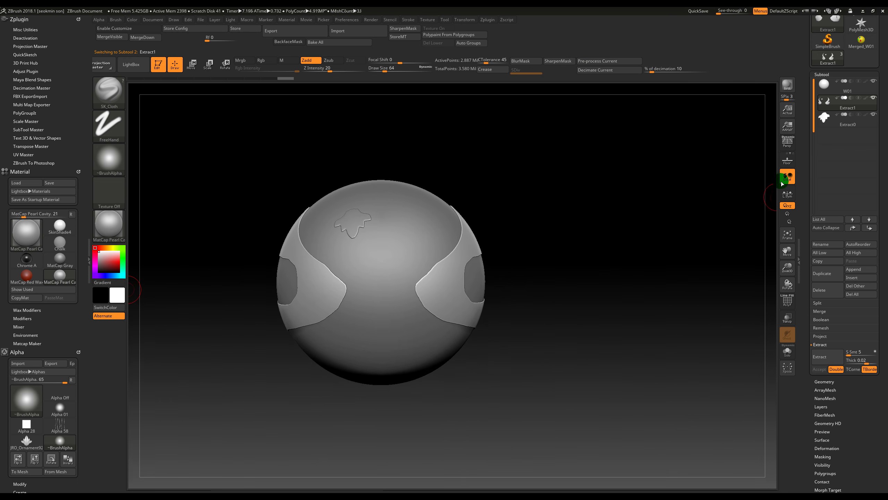
# Make the W01 sphere the active subtool and fill it with polypaint from its polygroups
pyautogui.moveTo(696, 200); pyautogui.dragTo(618, 220)
pyautogui.click(833, 89)
pyautogui.click(787, 368)
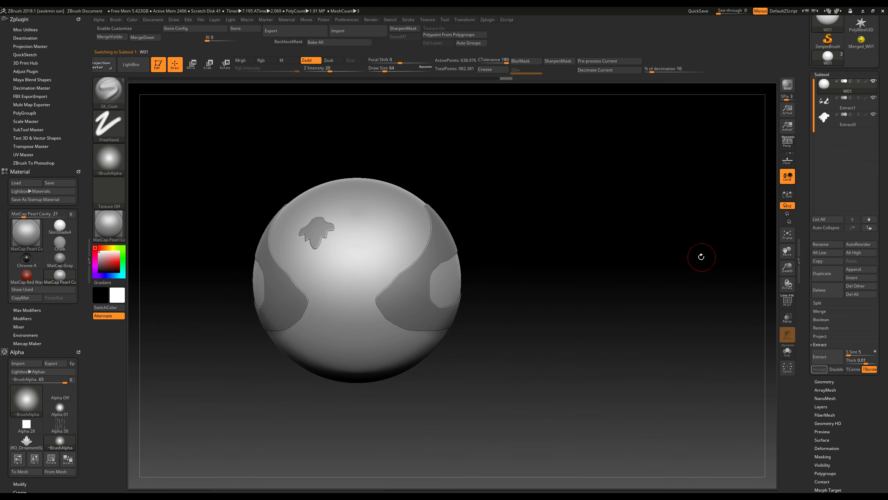
pyautogui.click(434, 35)
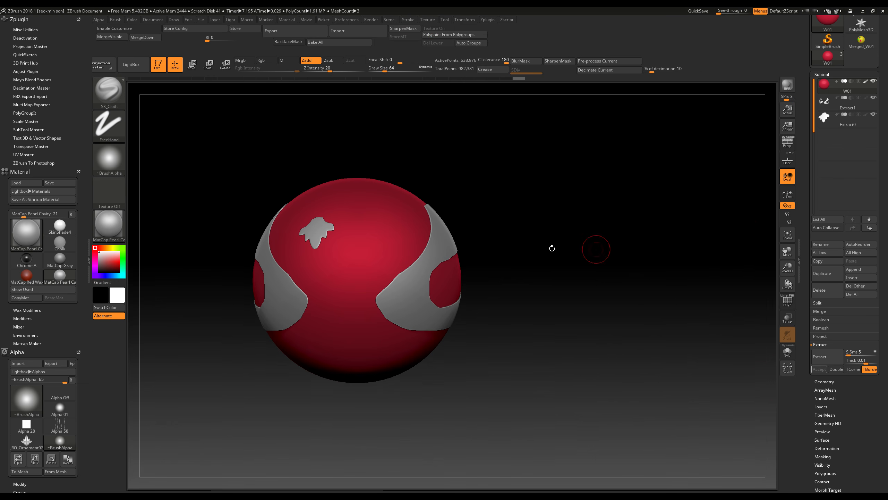
# Apply polypaint from polygroups to the extracted bands and the leaf, ending with the bands active
pyautogui.keyDown('alt'); pyautogui.click(450, 253); pyautogui.keyUp('alt')
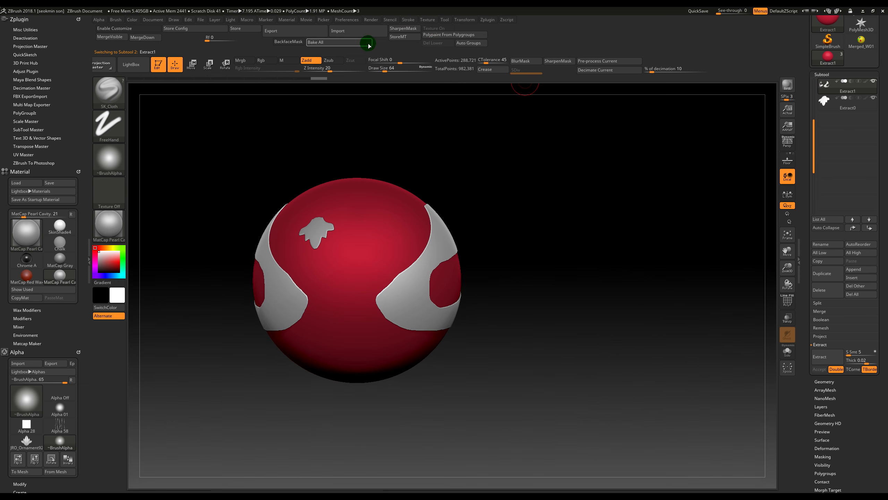
pyautogui.click(428, 39)
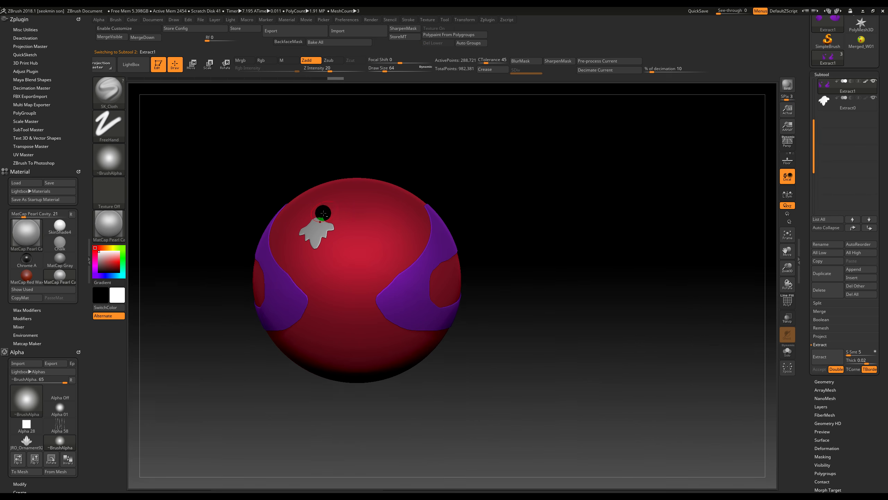
pyautogui.keyDown('alt'); pyautogui.click(316, 231); pyautogui.keyUp('alt')
pyautogui.click(446, 34)
pyautogui.moveTo(562, 206)
pyautogui.mouseDown()
pyautogui.moveTo(603, 208)
pyautogui.moveTo(528, 206)
pyautogui.moveTo(562, 206)
pyautogui.mouseUp()
pyautogui.keyDown('alt'); pyautogui.click(442, 242); pyautogui.keyUp('alt')
pyautogui.moveTo(566, 207)
pyautogui.mouseDown()
pyautogui.moveTo(557, 210)
pyautogui.moveTo(566, 210)
pyautogui.mouseUp()
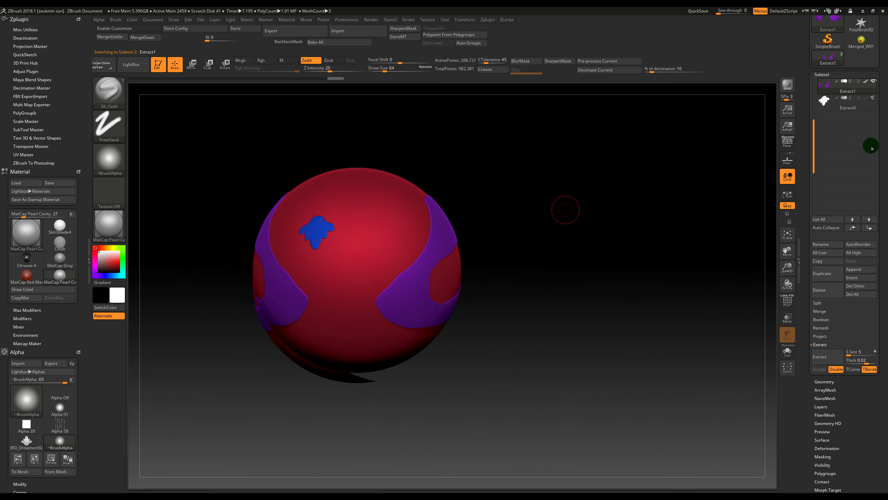
# Merge the visible subtools with W01 active and make the resulting merged tool active, comparing it with the unmerged W01 tool
pyautogui.keyDown('alt'); pyautogui.click(390, 204); pyautogui.keyUp('alt')
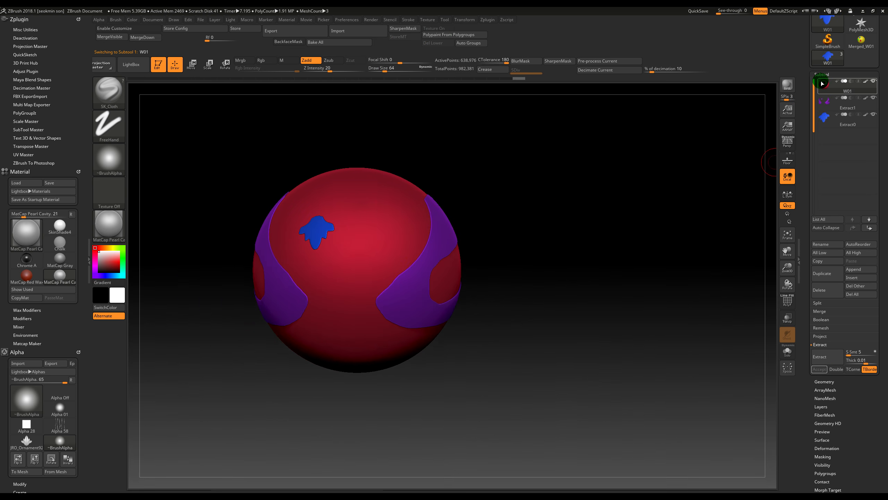
pyautogui.click(824, 310)
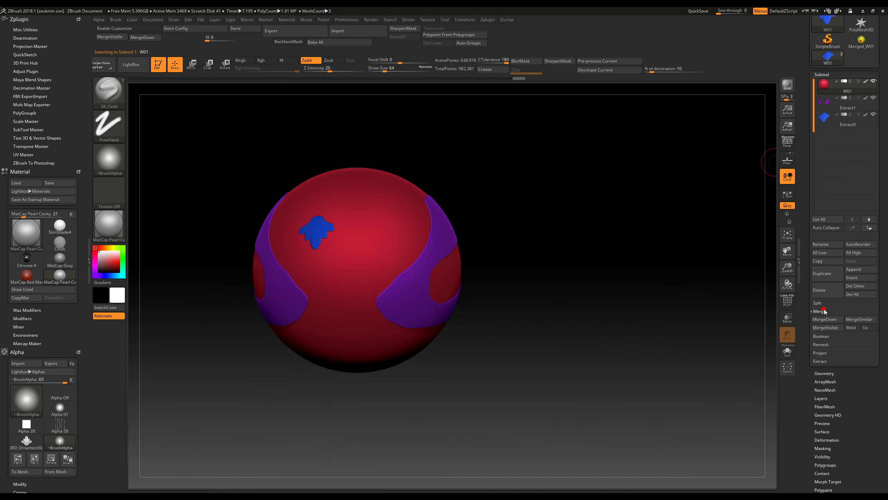
pyautogui.click(846, 320)
pyautogui.click(828, 57)
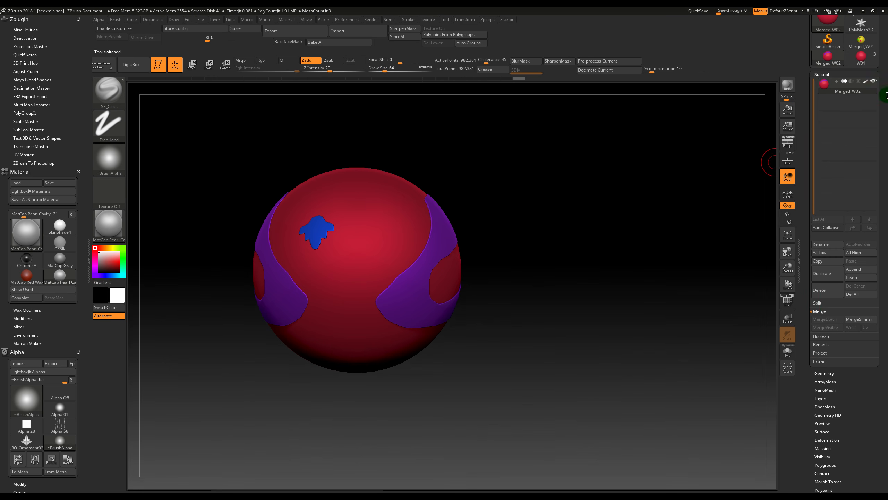
pyautogui.moveTo(651, 208); pyautogui.dragTo(657, 208)
pyautogui.click(861, 57)
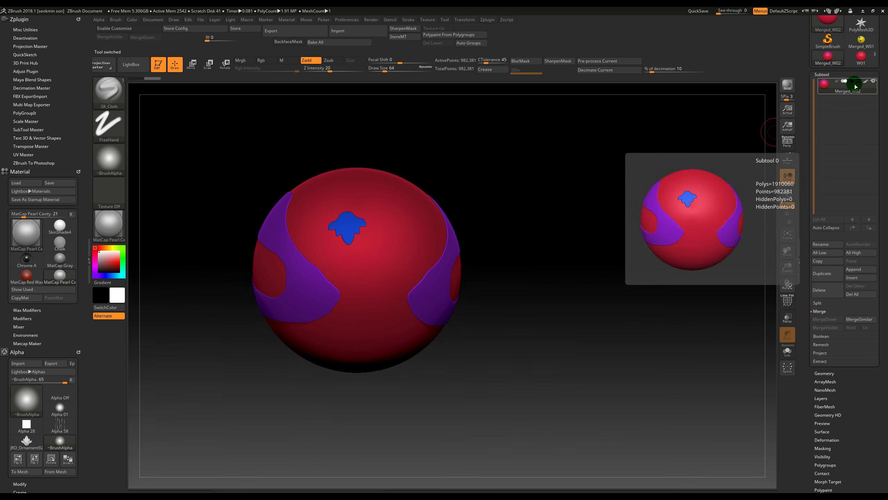
pyautogui.moveTo(594, 196); pyautogui.dragTo(557, 194)
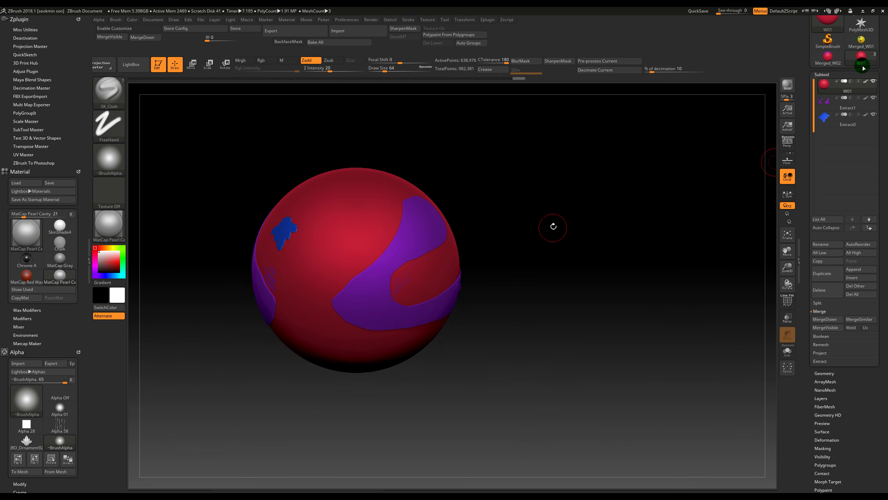
pyautogui.click(828, 57)
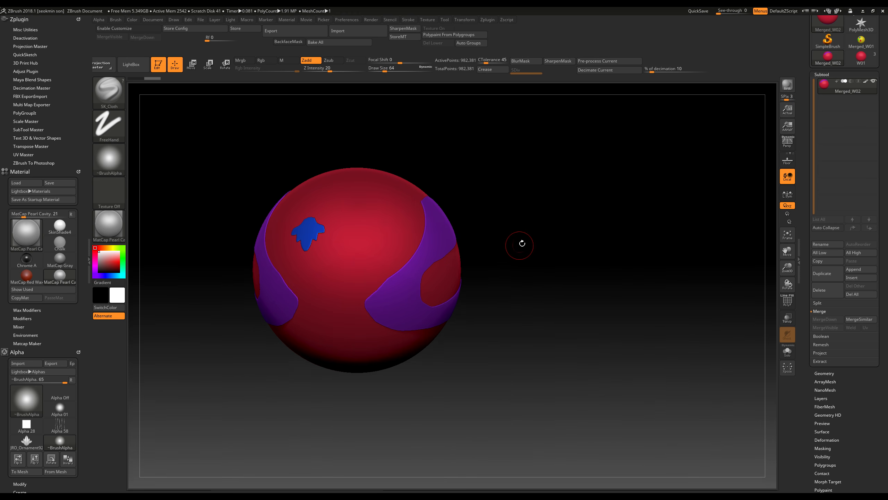
# Export the merged, polypainted high-poly sphere as an OBJ mesh
pyautogui.moveTo(885, 150); pyautogui.dragTo(882, 254)
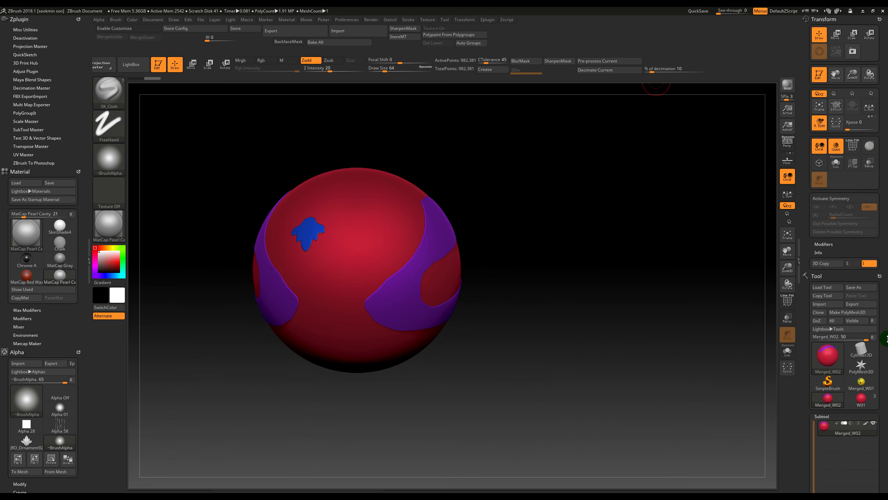
pyautogui.click(851, 303)
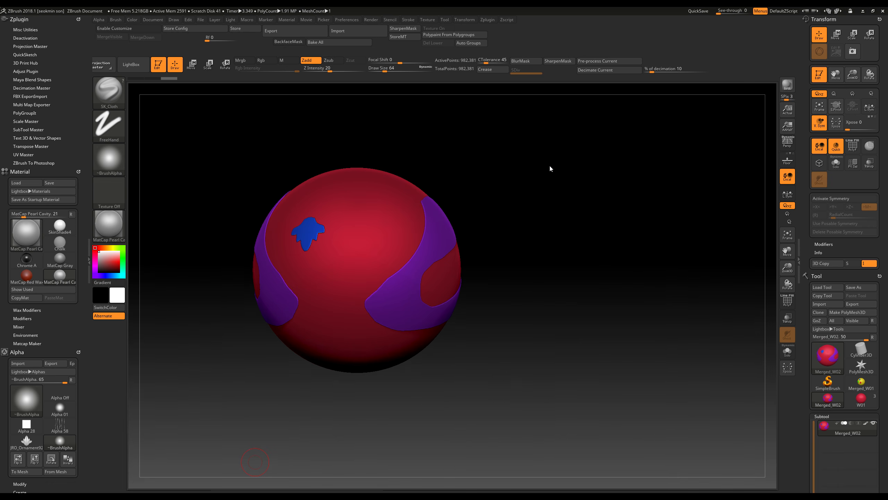
pyautogui.moveTo(255, 462); pyautogui.dragTo(167, 464)
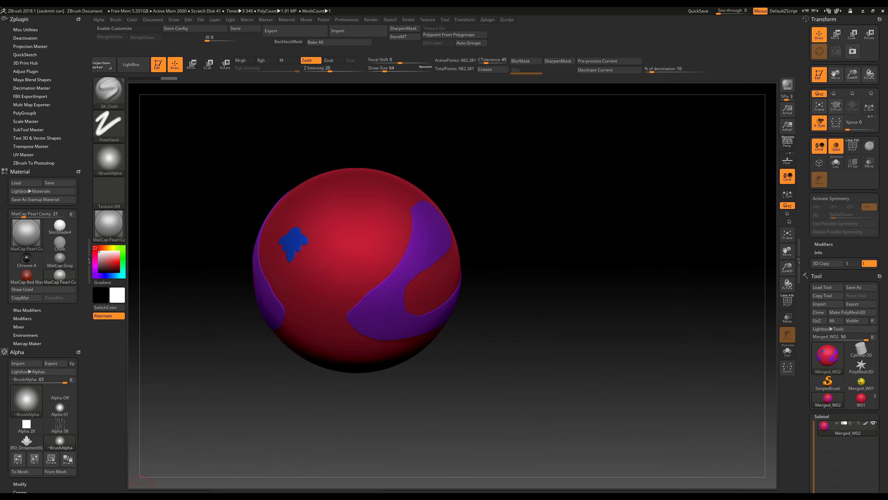
# Switch to Substance Painter and remove all seven assigned mesh maps, from normal to thickness, from the phong1 texture set
pyautogui.press('super')
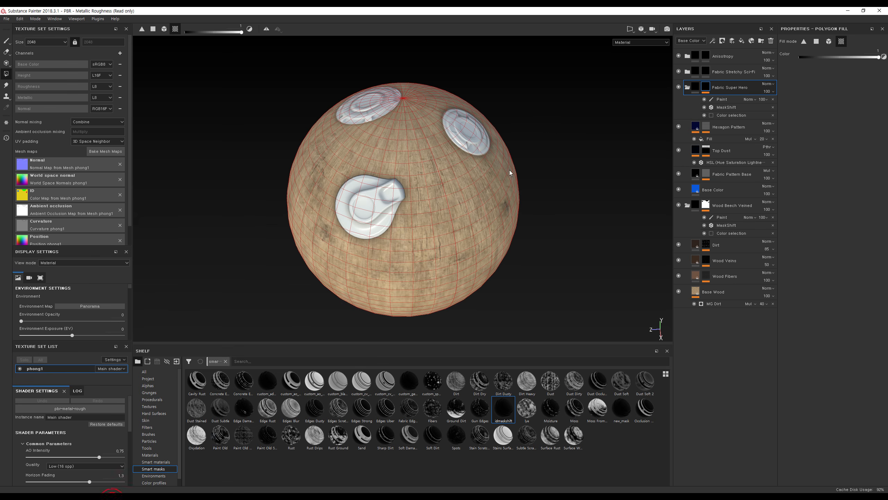
pyautogui.moveTo(543, 142)
pyautogui.keyDown('alt'); pyautogui.mouseDown()
pyautogui.moveTo(561, 119)
pyautogui.moveTo(50, 143)
pyautogui.mouseUp(); pyautogui.keyUp('alt')
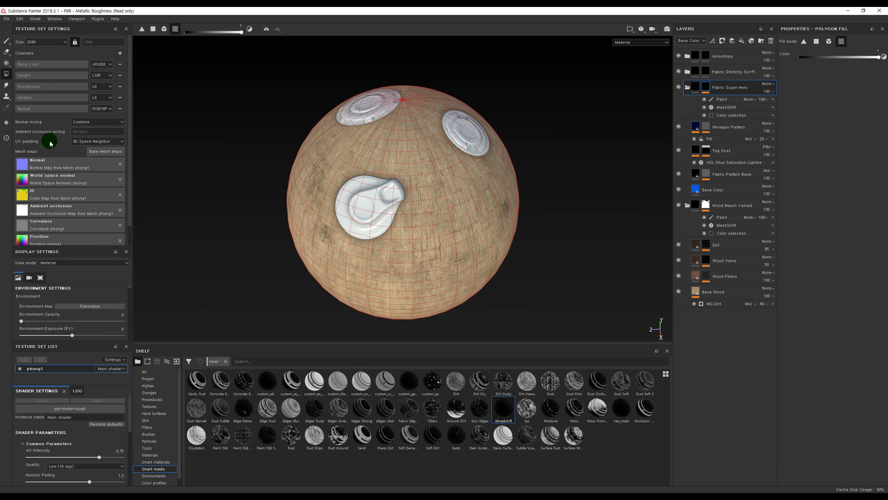
pyautogui.click(120, 164)
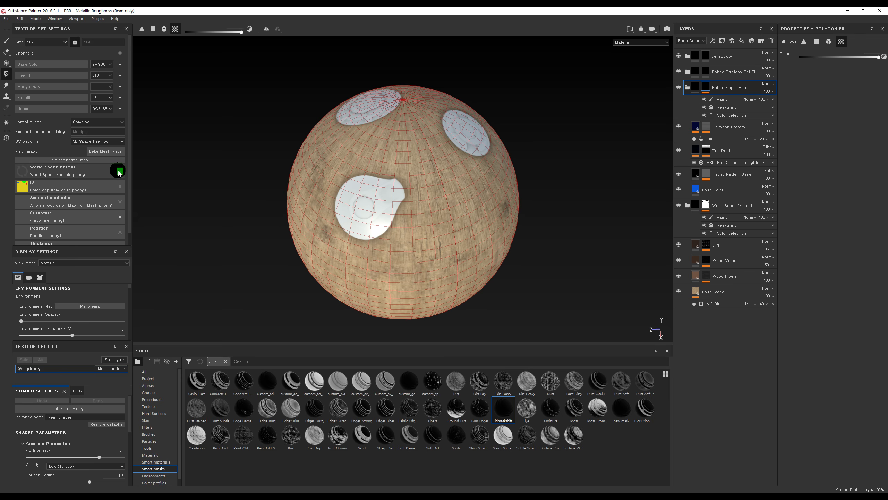
pyautogui.click(119, 171)
pyautogui.click(120, 178)
pyautogui.click(123, 184)
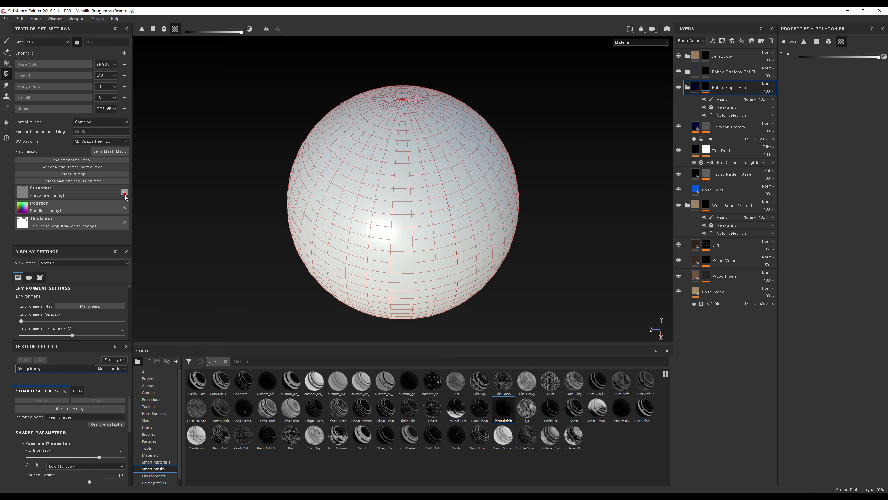
pyautogui.click(123, 192)
pyautogui.click(123, 199)
pyautogui.click(123, 205)
# Replace the high definition mesh in the mesh map baking settings with high2.OBJ
pyautogui.click(115, 152)
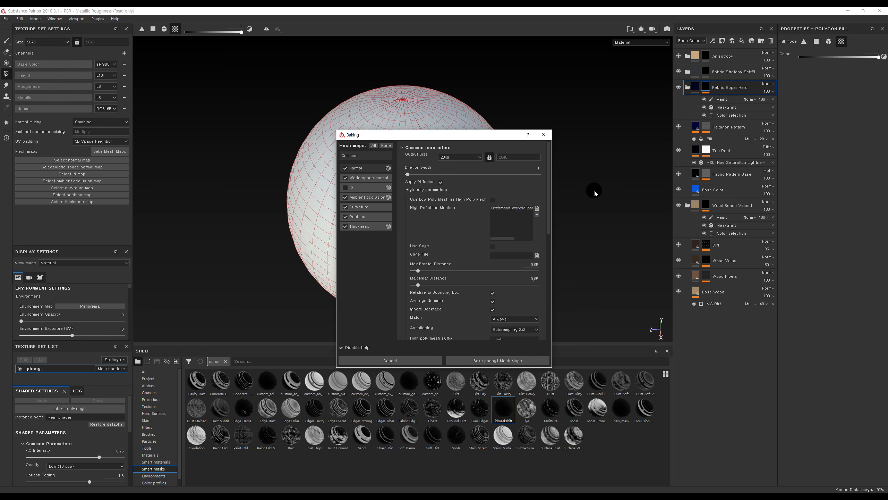
pyautogui.click(537, 208)
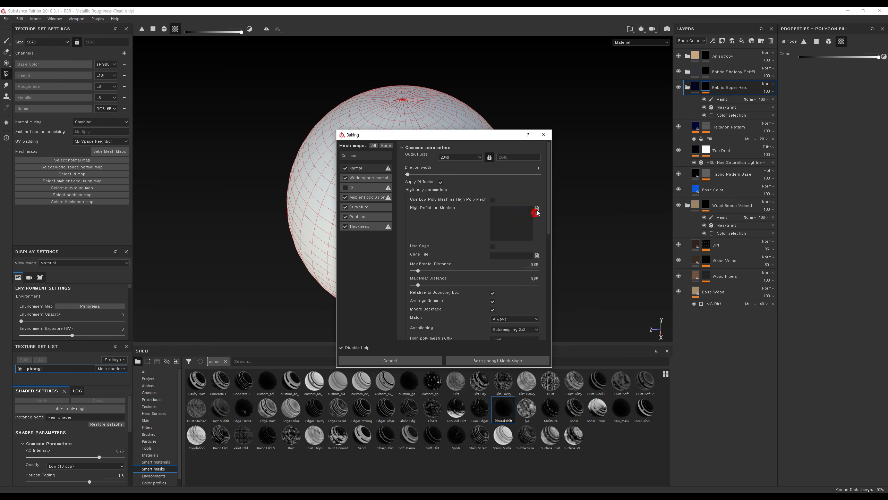
pyautogui.click(512, 200)
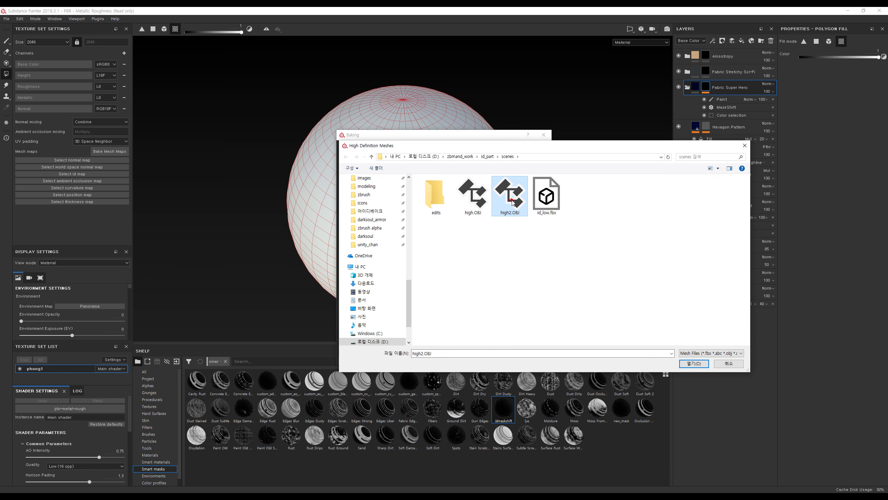
pyautogui.doubleClick(512, 201)
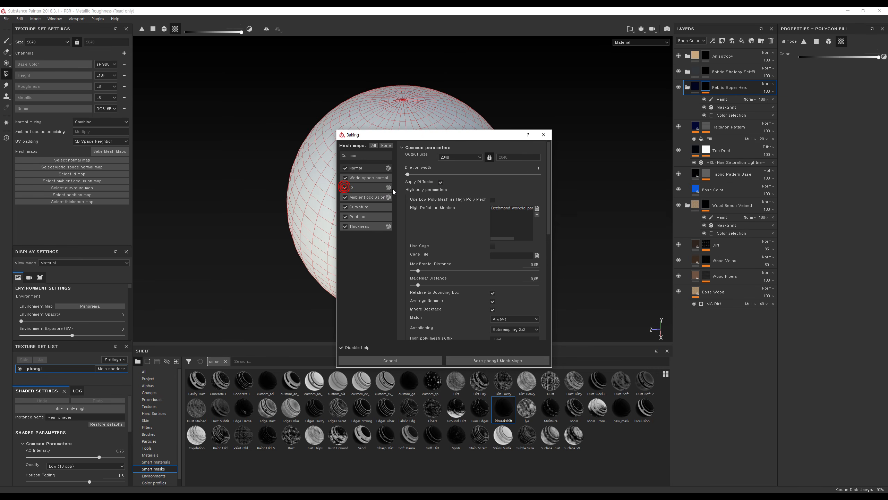
# Include the ID map with Vertex Color as its color source and bake all phong1 mesh maps
pyautogui.click(350, 187)
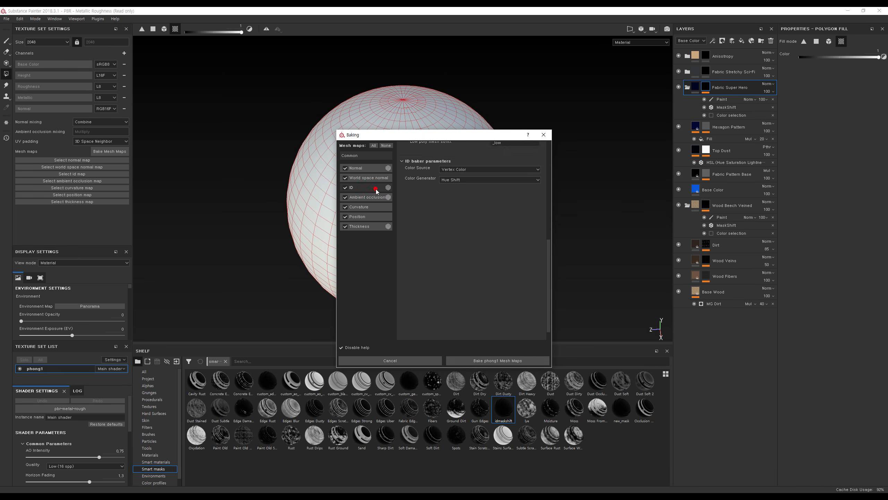
pyautogui.click(364, 156)
pyautogui.moveTo(477, 137); pyautogui.dragTo(245, 85)
pyautogui.click(282, 307)
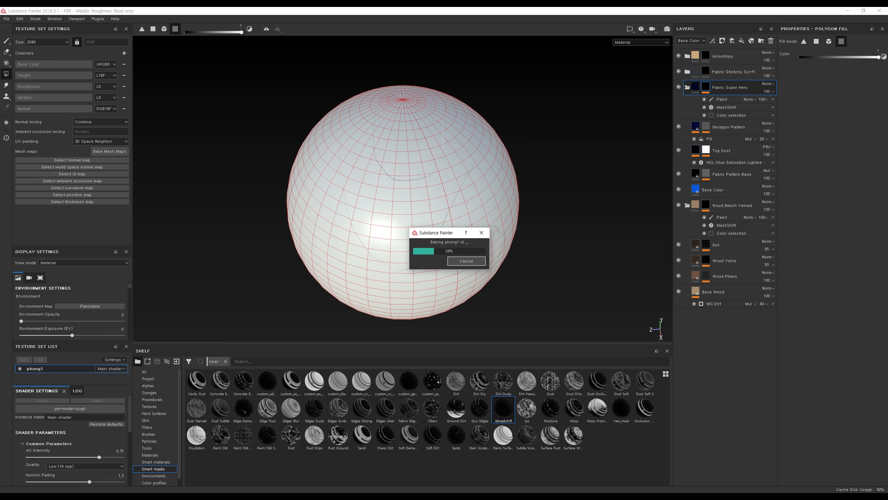
# Examine the baked band and leaf details from several sides of the sphere
pyautogui.keyDown('alt'); pyautogui.moveTo(522, 123); pyautogui.dragTo(428, 157); pyautogui.keyUp('alt')
pyautogui.keyDown('alt'); pyautogui.moveTo(436, 165); pyautogui.dragTo(391, 118, button='middle'); pyautogui.keyUp('alt')
pyautogui.keyDown('alt'); pyautogui.moveTo(563, 176); pyautogui.dragTo(400, 213, button='right'); pyautogui.keyUp('alt')
pyautogui.keyDown('alt'); pyautogui.moveTo(426, 184); pyautogui.dragTo(553, 79); pyautogui.keyUp('alt')
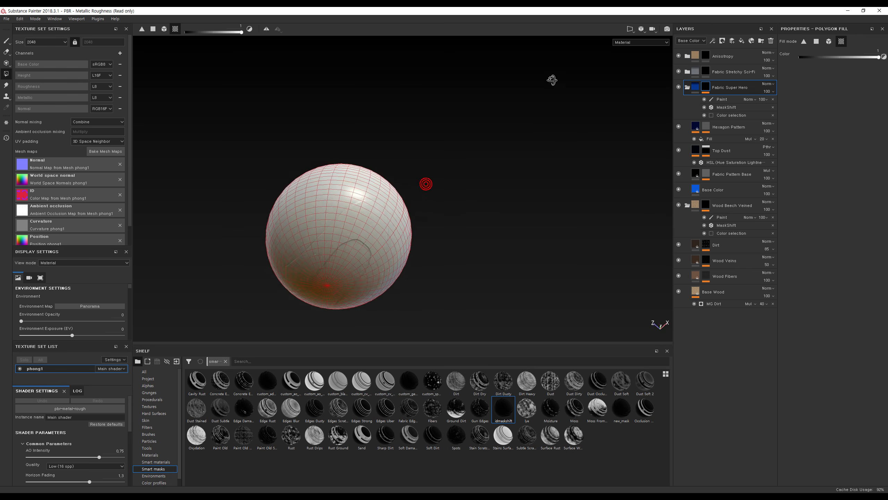
pyautogui.keyDown('alt'); pyautogui.moveTo(546, 192); pyautogui.dragTo(510, 233); pyautogui.keyUp('alt')
pyautogui.keyDown('alt'); pyautogui.moveTo(471, 171); pyautogui.dragTo(571, 288, button='right'); pyautogui.keyUp('alt')
pyautogui.keyDown('alt'); pyautogui.moveTo(525, 224); pyautogui.dragTo(549, 214); pyautogui.keyUp('alt')
pyautogui.keyDown('alt'); pyautogui.moveTo(554, 208); pyautogui.dragTo(609, 219, button='right'); pyautogui.keyUp('alt')
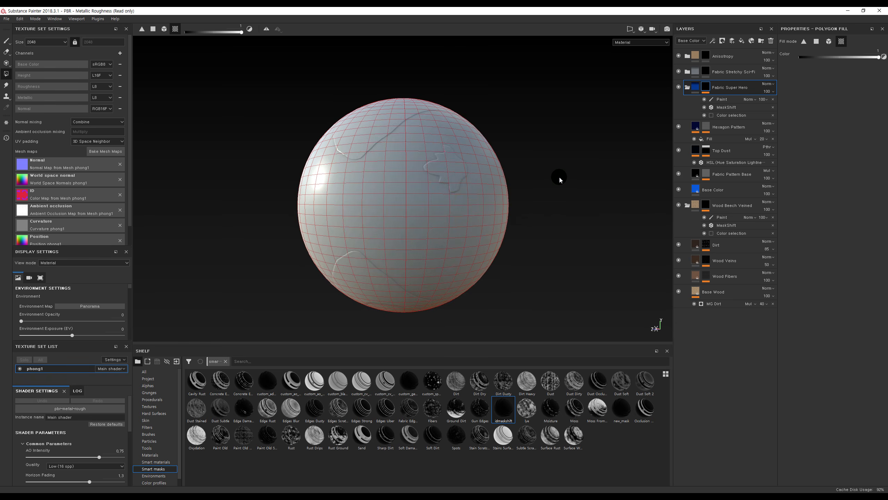
pyautogui.keyDown('shift'); pyautogui.moveTo(555, 179); pyautogui.dragTo(518, 166, button='right'); pyautogui.keyUp('shift')
pyautogui.moveTo(557, 127)
pyautogui.keyDown('alt'); pyautogui.mouseDown()
pyautogui.moveTo(551, 232)
pyautogui.moveTo(537, 108)
pyautogui.moveTo(539, 115)
pyautogui.mouseUp(); pyautogui.keyUp('alt')
# Check the baked ID map on the sphere and return to the Material view
pyautogui.press('b')
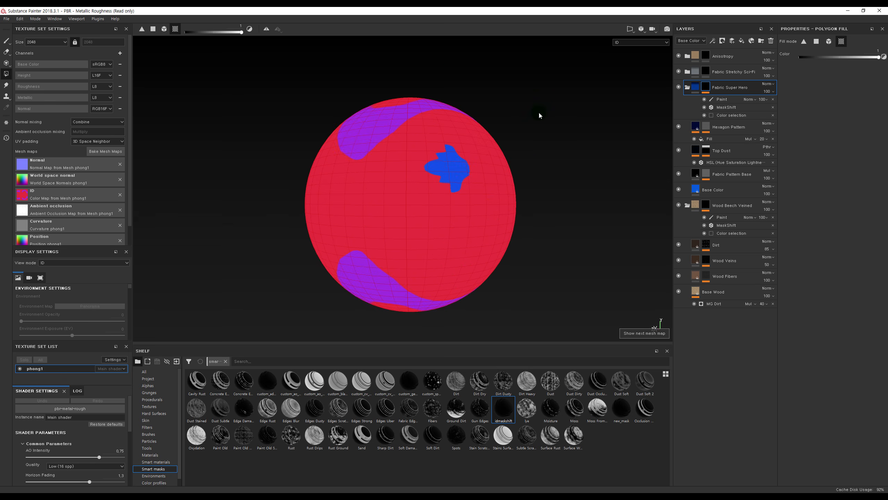
pyautogui.press('m')
pyautogui.keyDown('alt'); pyautogui.moveTo(560, 131); pyautogui.dragTo(534, 127, button='right'); pyautogui.keyUp('alt')
pyautogui.keyDown('alt'); pyautogui.moveTo(545, 117); pyautogui.dragTo(503, 117, button='middle'); pyautogui.keyUp('alt')
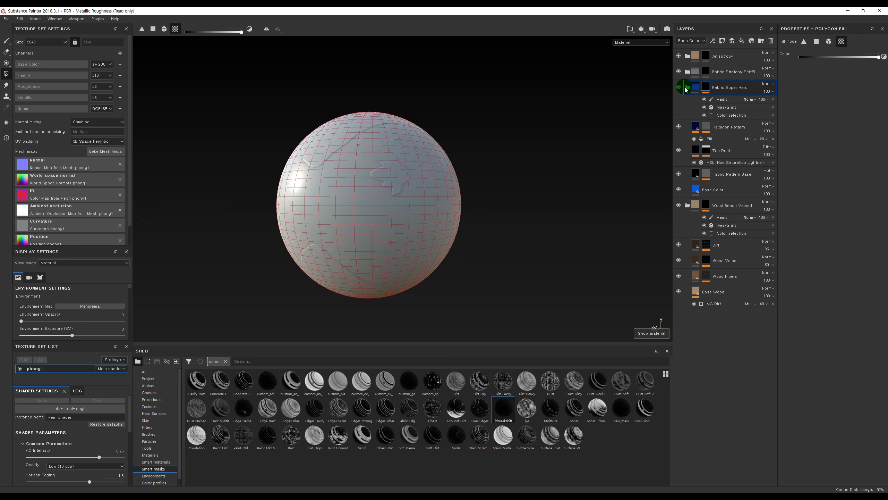
# Delete the Fabric Super Hero layer folder after reviewing its contents
pyautogui.click(686, 87)
pyautogui.click(695, 123)
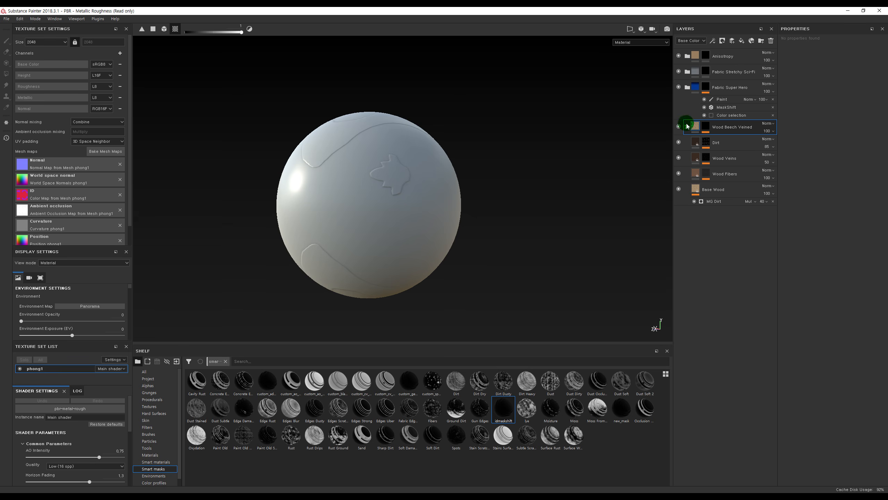
pyautogui.click(687, 87)
pyautogui.click(696, 91)
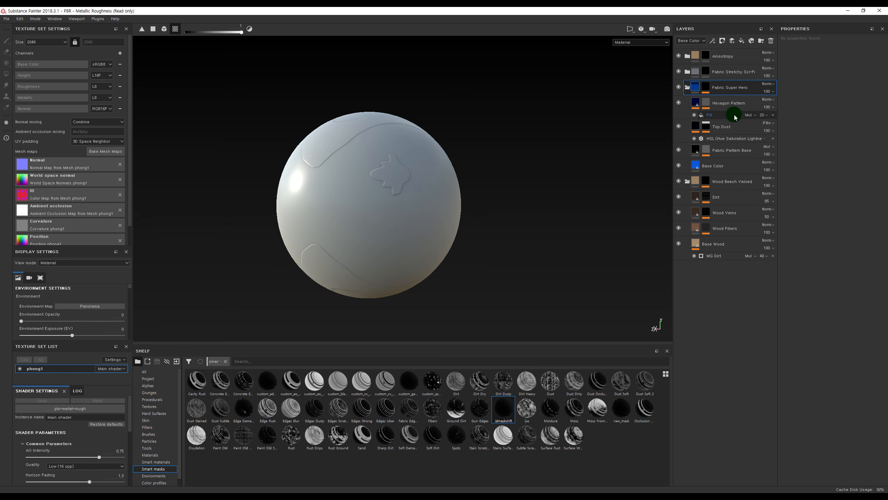
pyautogui.click(688, 87)
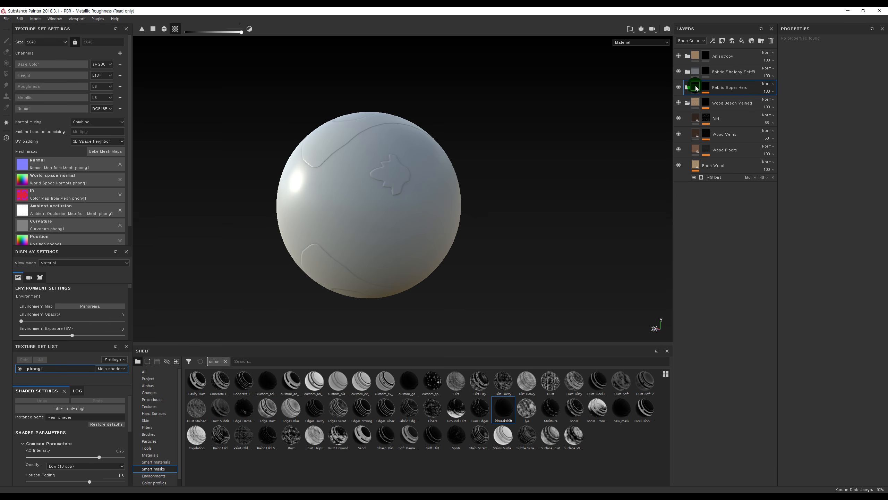
pyautogui.click(697, 87)
pyautogui.press('Delete')
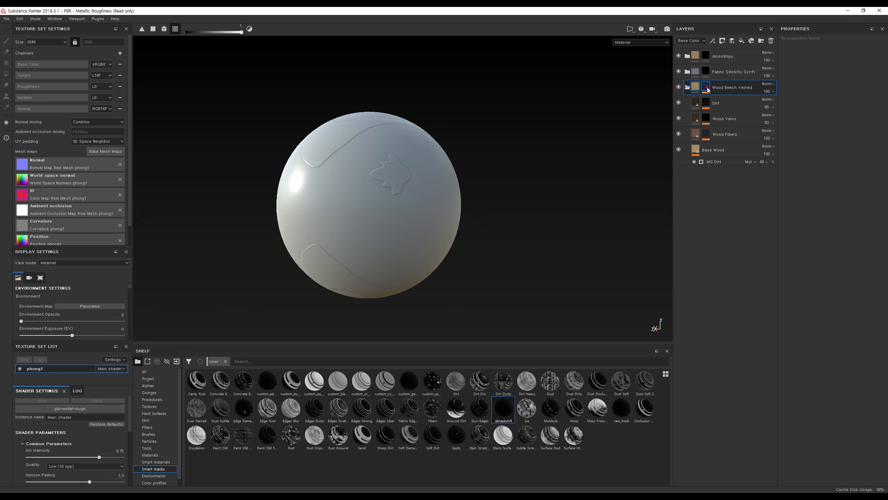
# Replace the ID color in the Wood Beech Veined mask's color selection with the sphere's red base color
pyautogui.click(707, 89)
pyautogui.click(730, 115)
pyautogui.click(879, 120)
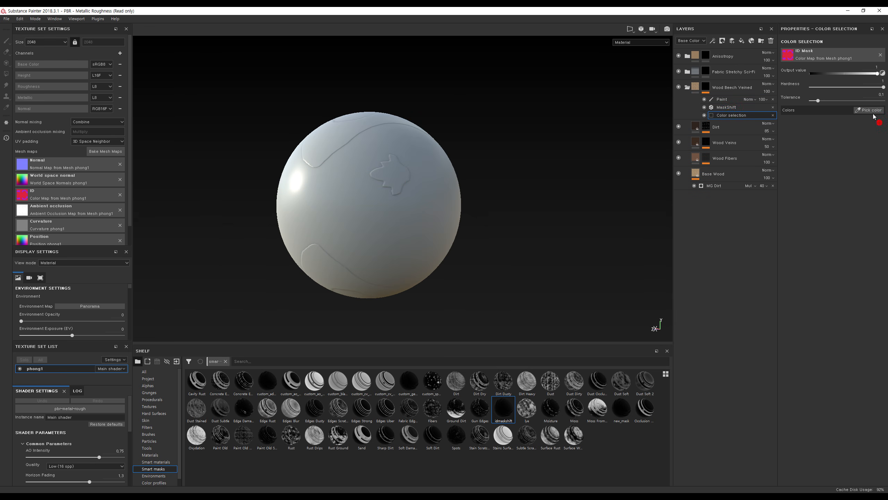
pyautogui.click(869, 110)
pyautogui.click(342, 200)
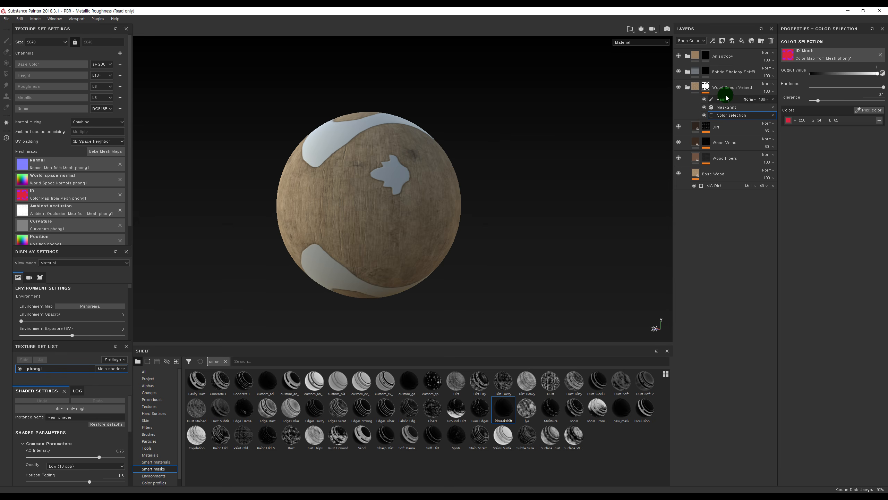
# Replace the ID color in the Fabric Stretchy Sci-Fi mask's color selection with the leaf's blue
pyautogui.click(706, 71)
pyautogui.moveTo(504, 408)
pyautogui.mouseDown()
pyautogui.moveTo(581, 318)
pyautogui.moveTo(729, 73)
pyautogui.mouseUp()
pyautogui.click(730, 100)
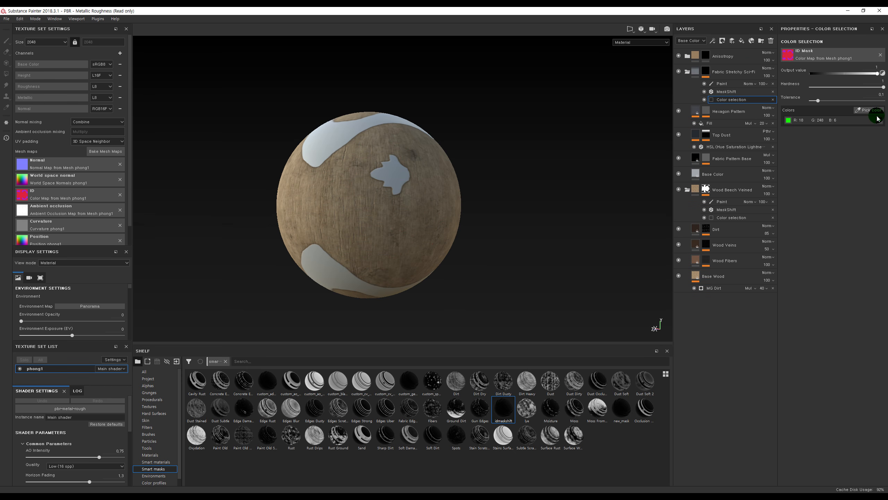
pyautogui.click(869, 110)
pyautogui.click(393, 170)
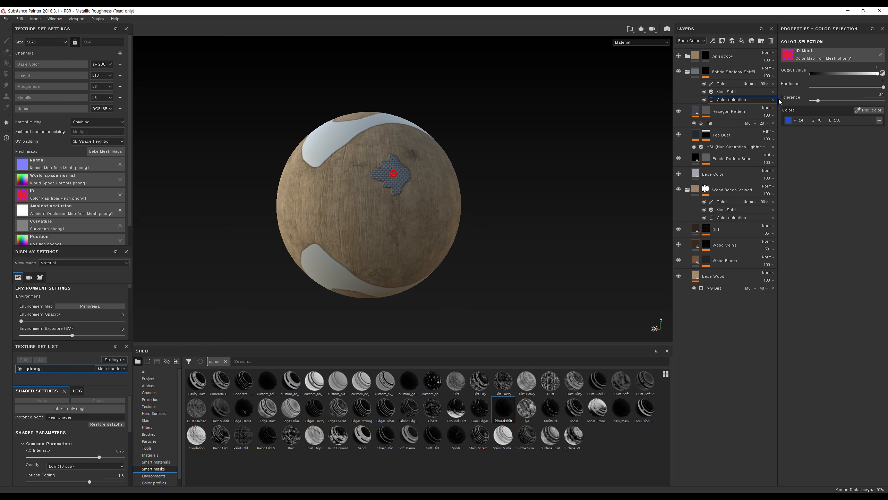
# Replace the ID color in the top Anisotropy folder mask's color selection with the bands' purple
pyautogui.click(706, 55)
pyautogui.moveTo(514, 386)
pyautogui.mouseDown()
pyautogui.moveTo(658, 196)
pyautogui.moveTo(730, 64)
pyautogui.mouseUp()
pyautogui.click(728, 84)
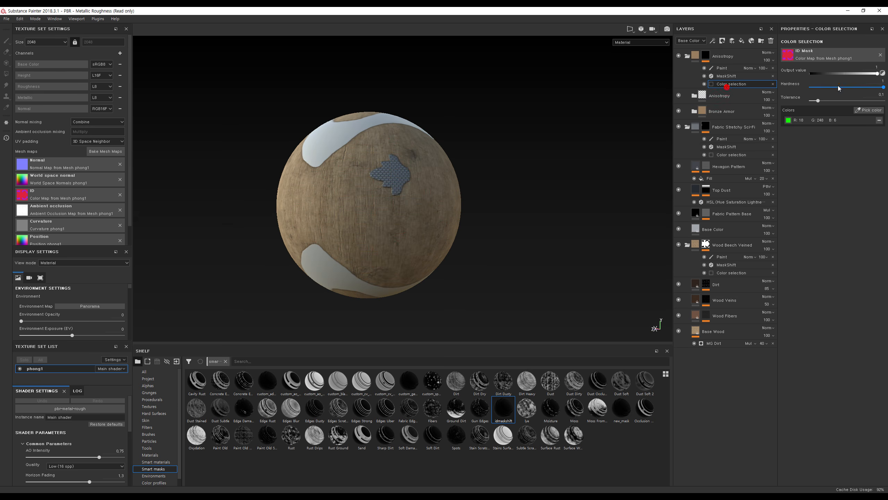
pyautogui.click(880, 121)
pyautogui.click(869, 110)
pyautogui.click(337, 135)
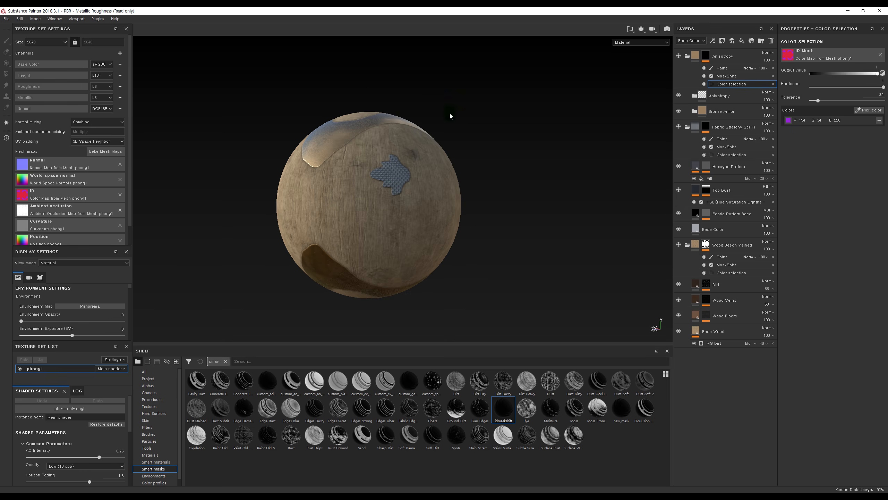
# Examine the border between the metal bands and the wood up close
pyautogui.keyDown('alt'); pyautogui.moveTo(452, 115); pyautogui.dragTo(356, 143); pyautogui.keyUp('alt')
pyautogui.keyDown('alt'); pyautogui.moveTo(356, 143); pyautogui.dragTo(367, 138, button='right'); pyautogui.keyUp('alt')
pyautogui.keyDown('alt'); pyautogui.moveTo(367, 138); pyautogui.dragTo(512, 219, button='middle'); pyautogui.keyUp('alt')
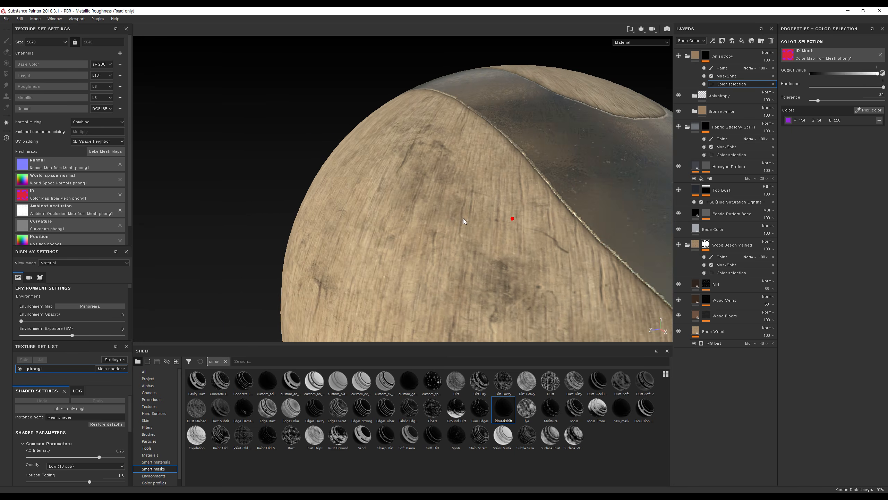
pyautogui.keyDown('alt'); pyautogui.moveTo(512, 218); pyautogui.dragTo(479, 206); pyautogui.keyUp('alt')
pyautogui.keyDown('alt'); pyautogui.moveTo(479, 207); pyautogui.dragTo(460, 205, button='right'); pyautogui.keyUp('alt')
pyautogui.keyDown('alt'); pyautogui.moveTo(460, 204); pyautogui.dragTo(582, 225); pyautogui.keyUp('alt')
pyautogui.keyDown('alt'); pyautogui.moveTo(581, 224); pyautogui.dragTo(573, 224, button='right'); pyautogui.keyUp('alt')
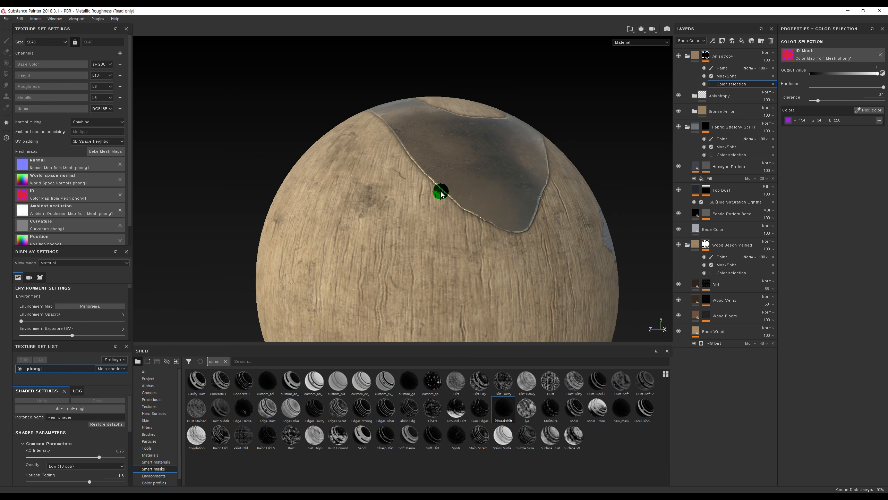